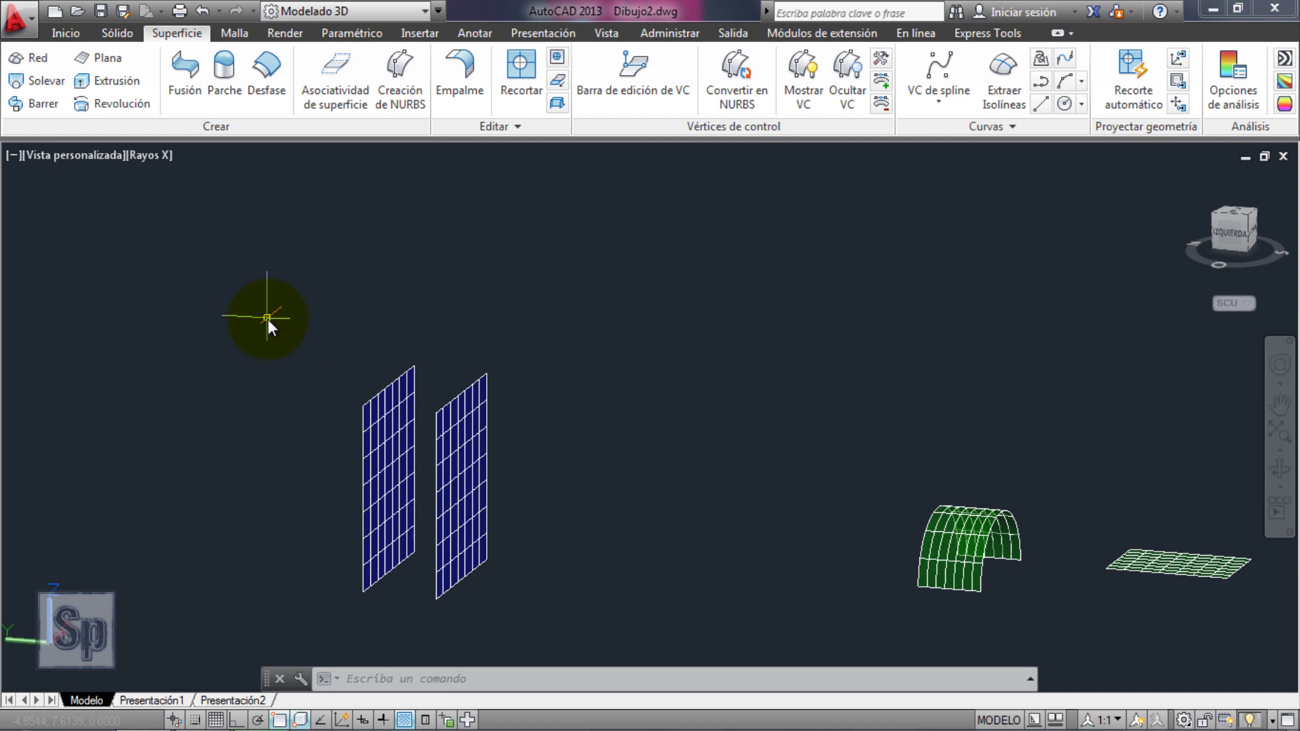
Start a Fusión blend from the left blue panel's top edge to the right panel's top edge.
{"action": "left_click", "coordinate": [187, 75]}
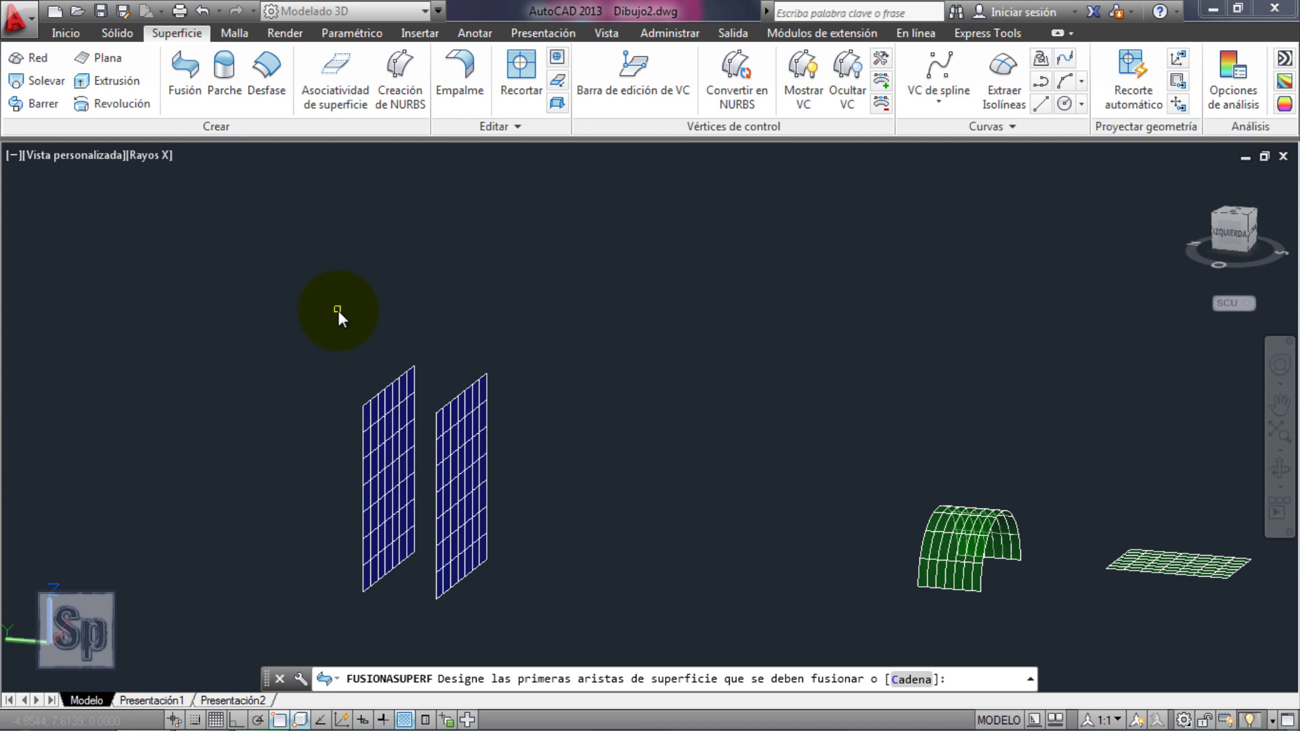
{"action": "left_click", "coordinate": [392, 384]}
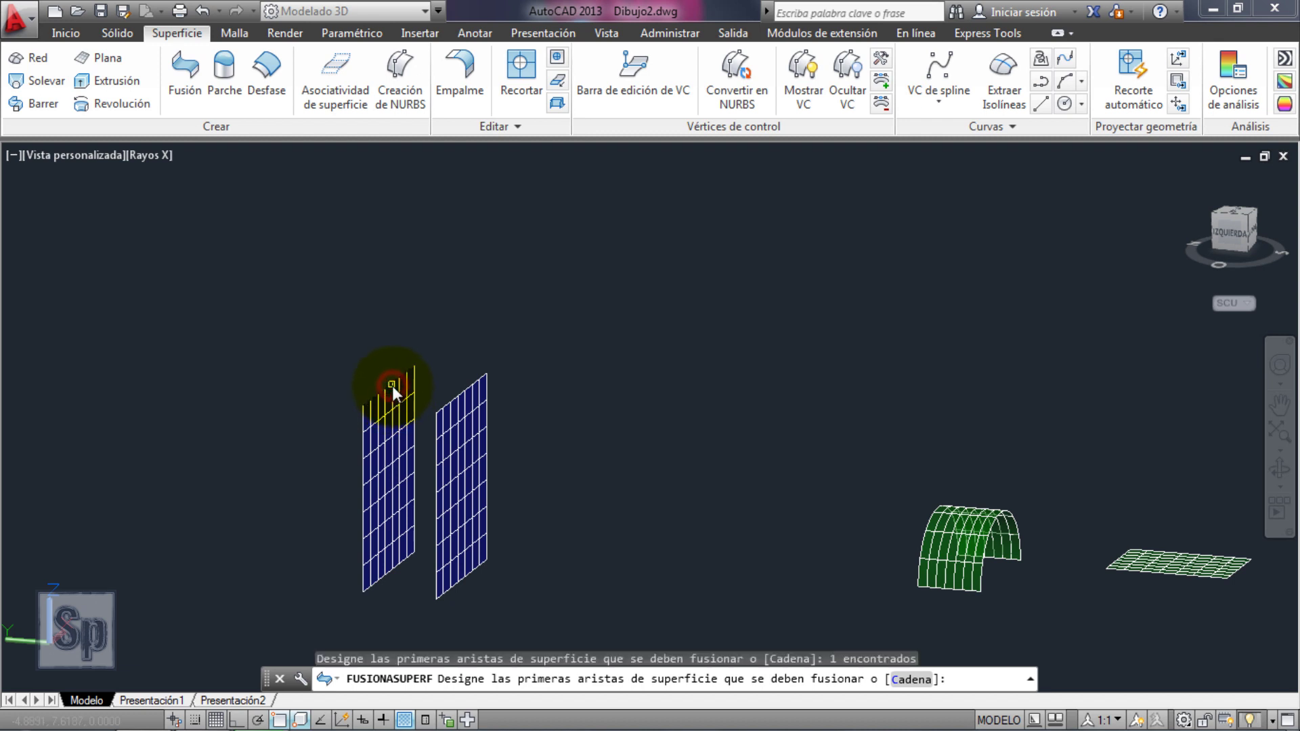
{"action": "key", "text": "Return"}
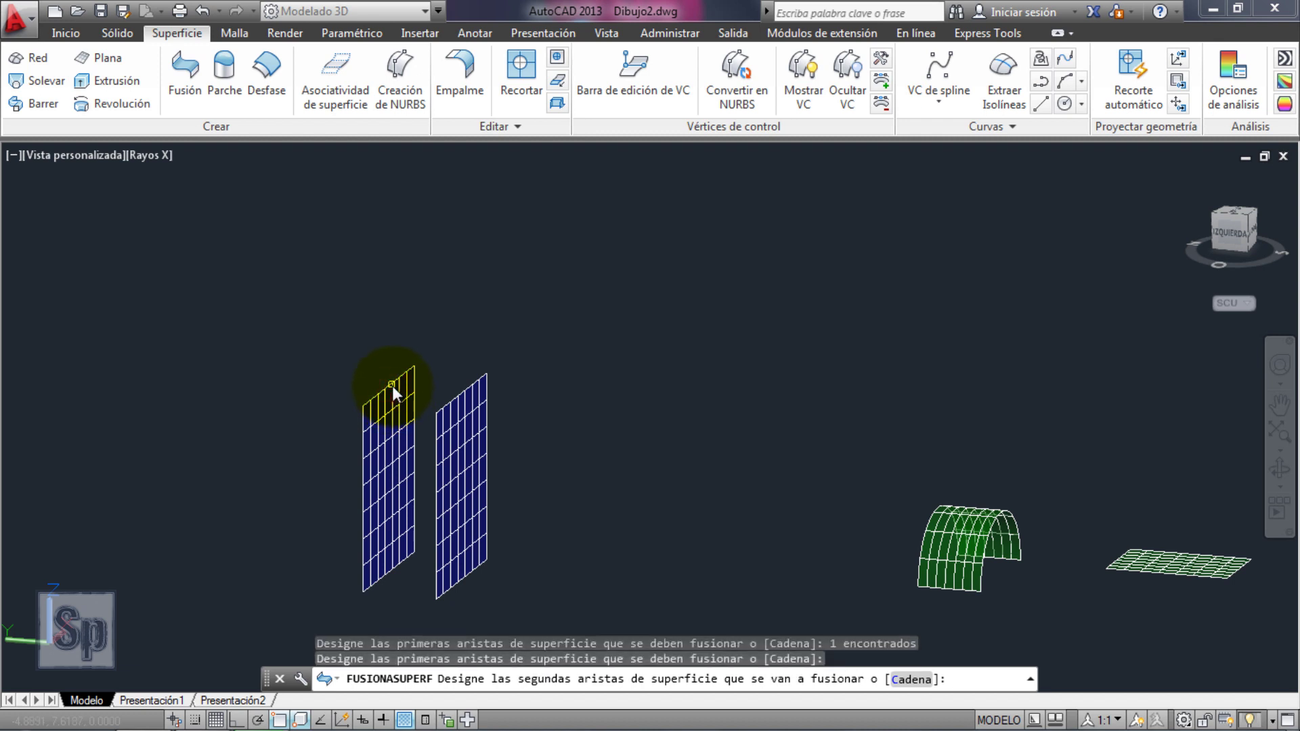
{"action": "left_click", "coordinate": [469, 393]}
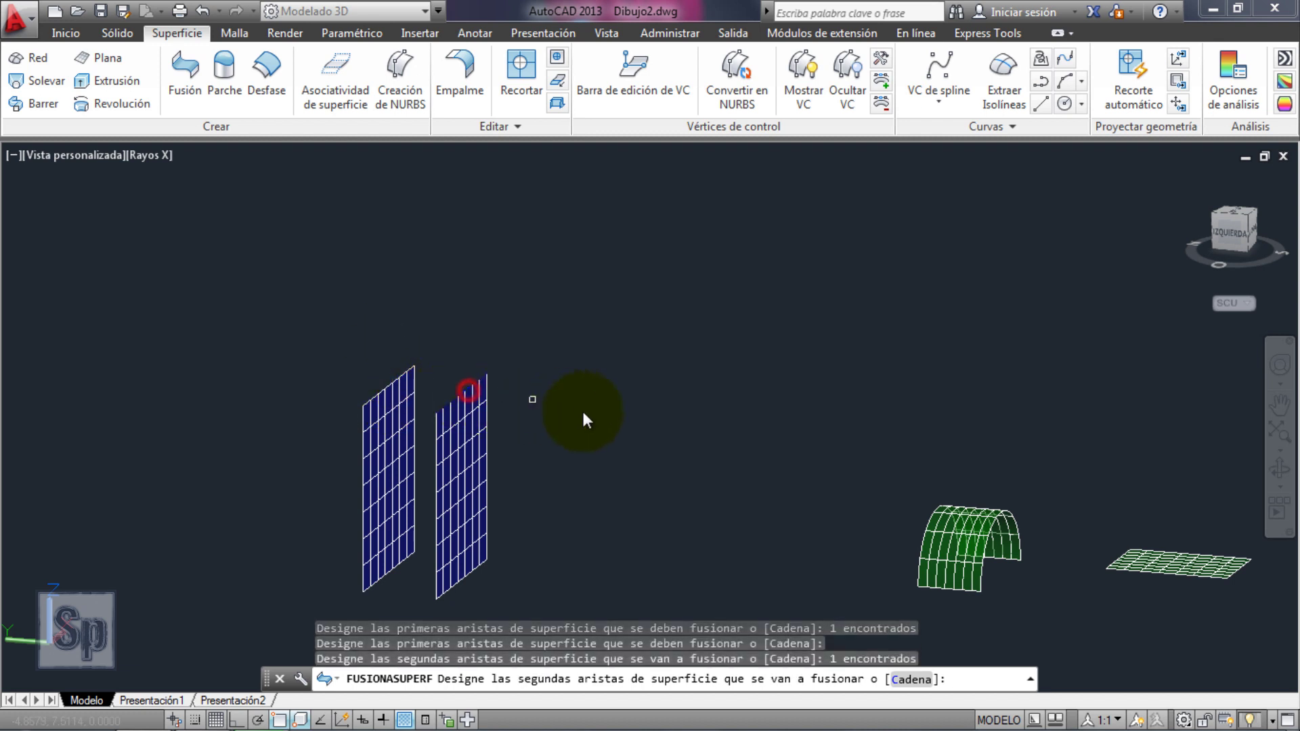
{"action": "key", "text": "Return"}
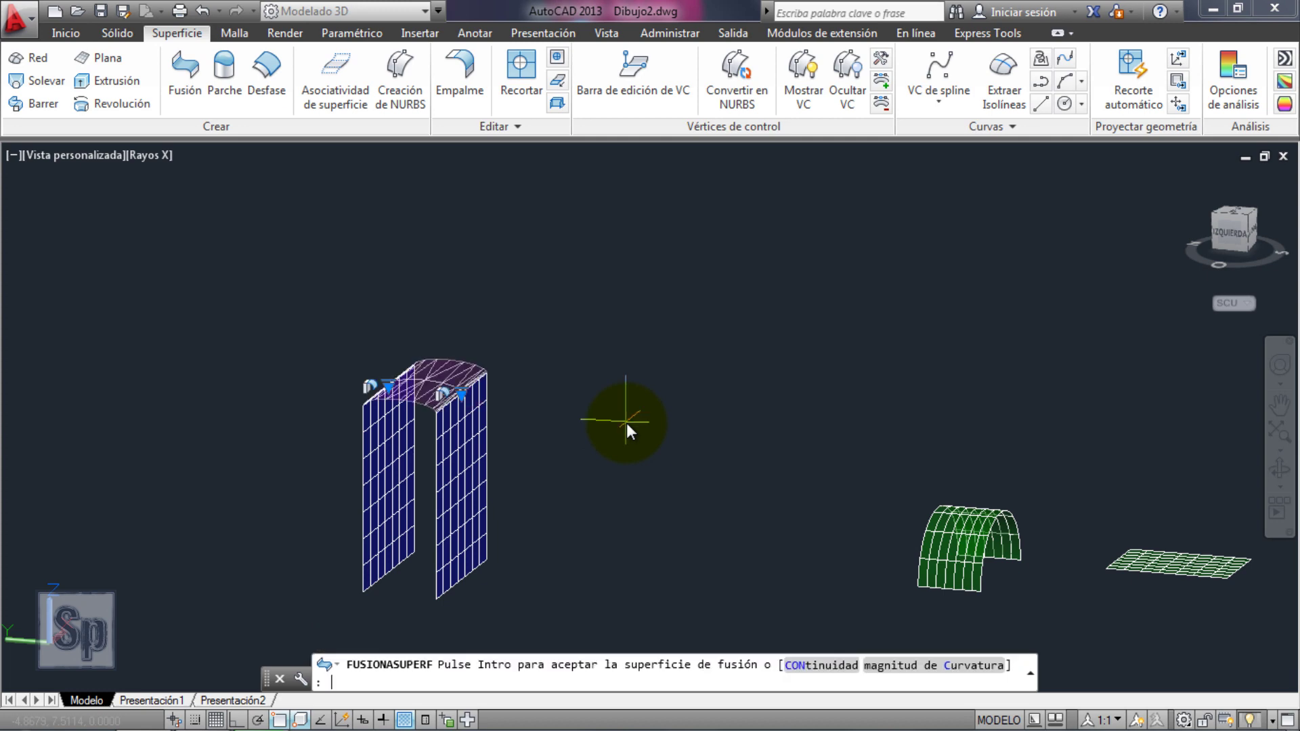
{"action": "left_click", "coordinate": [1280, 467]}
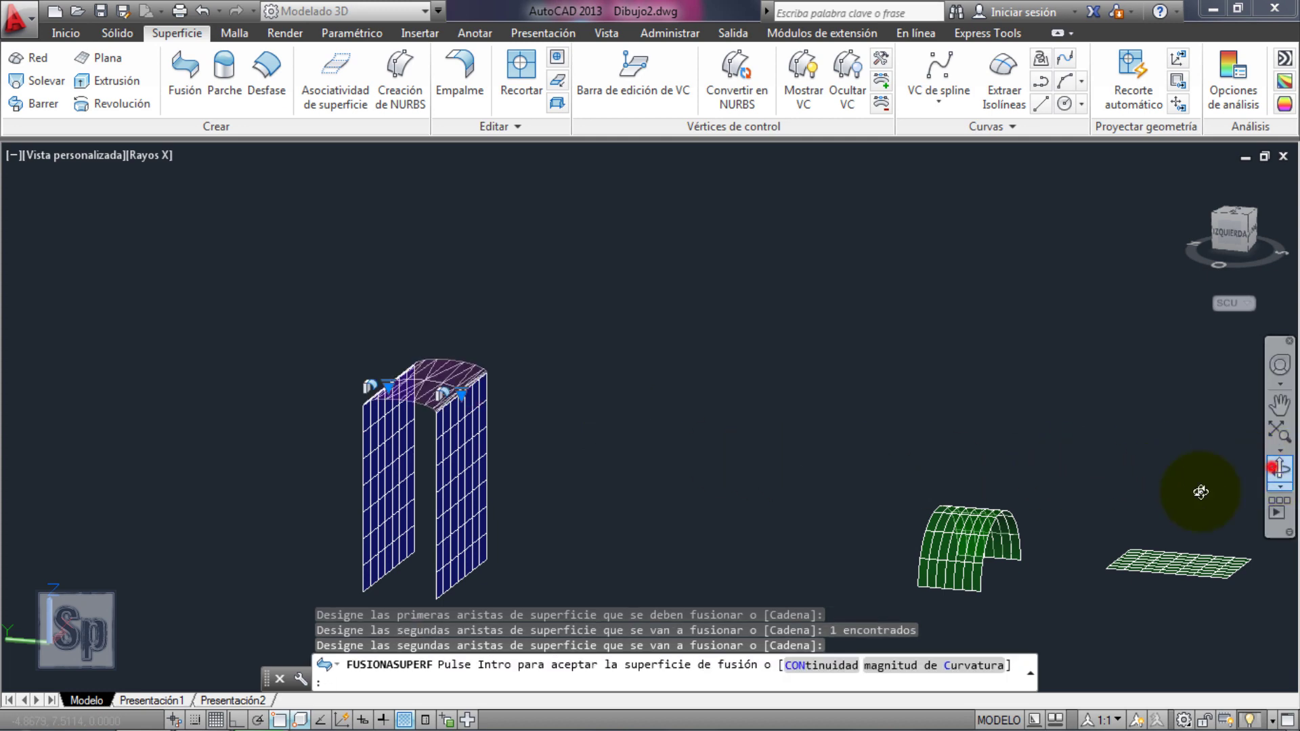
Zoom in front-on to the arch blend and resume the blend at its left-edge continuity choices.
{"action": "mouse_move", "coordinate": [588, 474]}
{"action": "left_mouse_down"}
{"action": "mouse_move", "coordinate": [633, 458]}
{"action": "mouse_move", "coordinate": [393, 400]}
{"action": "left_mouse_up"}
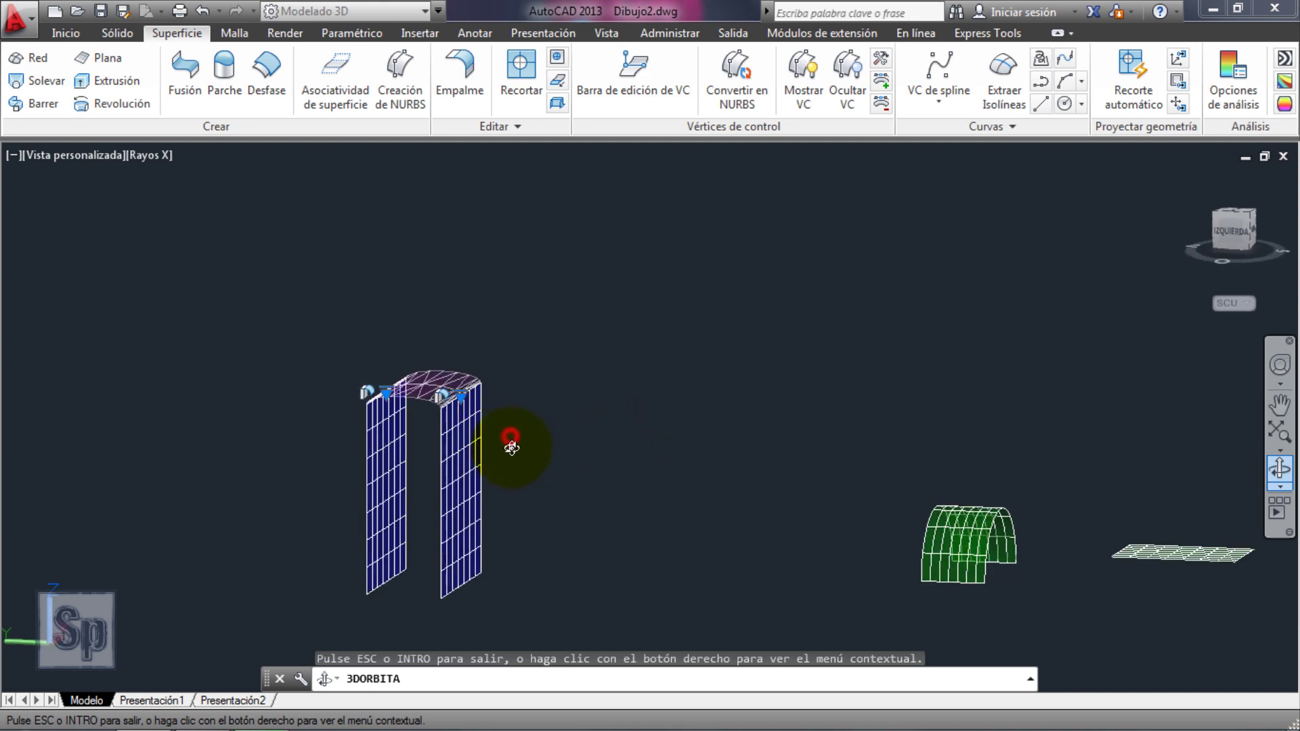
{"action": "scroll", "coordinate": [393, 400], "scroll_direction": "up", "scroll_amount": 3}
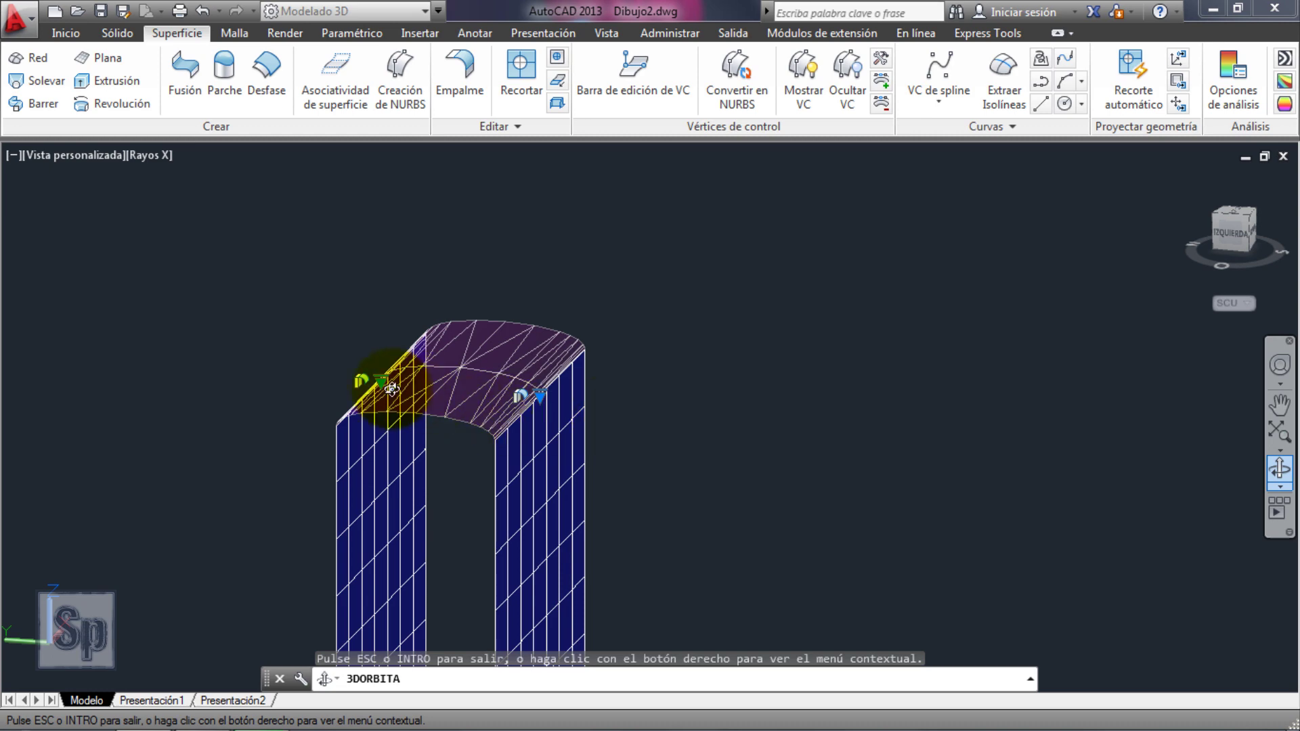
{"action": "key", "text": "Escape"}
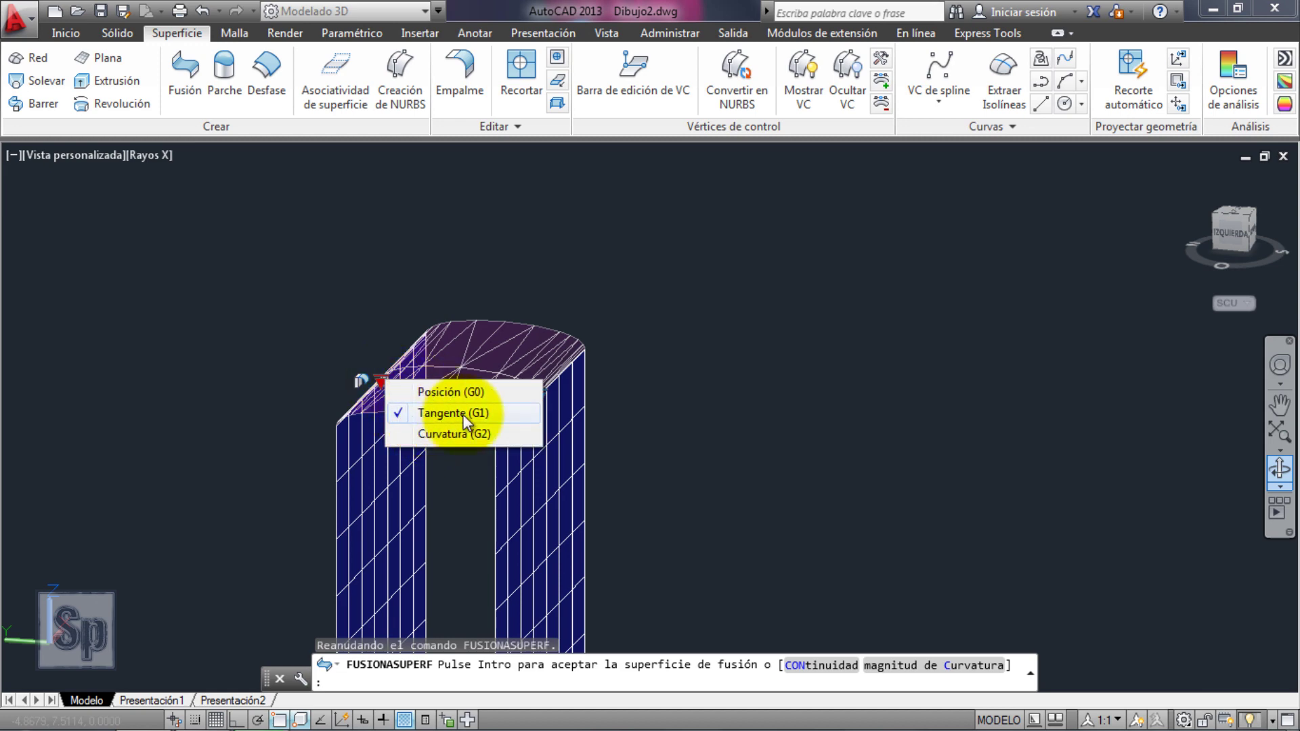
Set the arch's left edge to Posición (G0) and right edge to Curvatura (G2) continuity.
{"action": "left_click", "coordinate": [404, 392]}
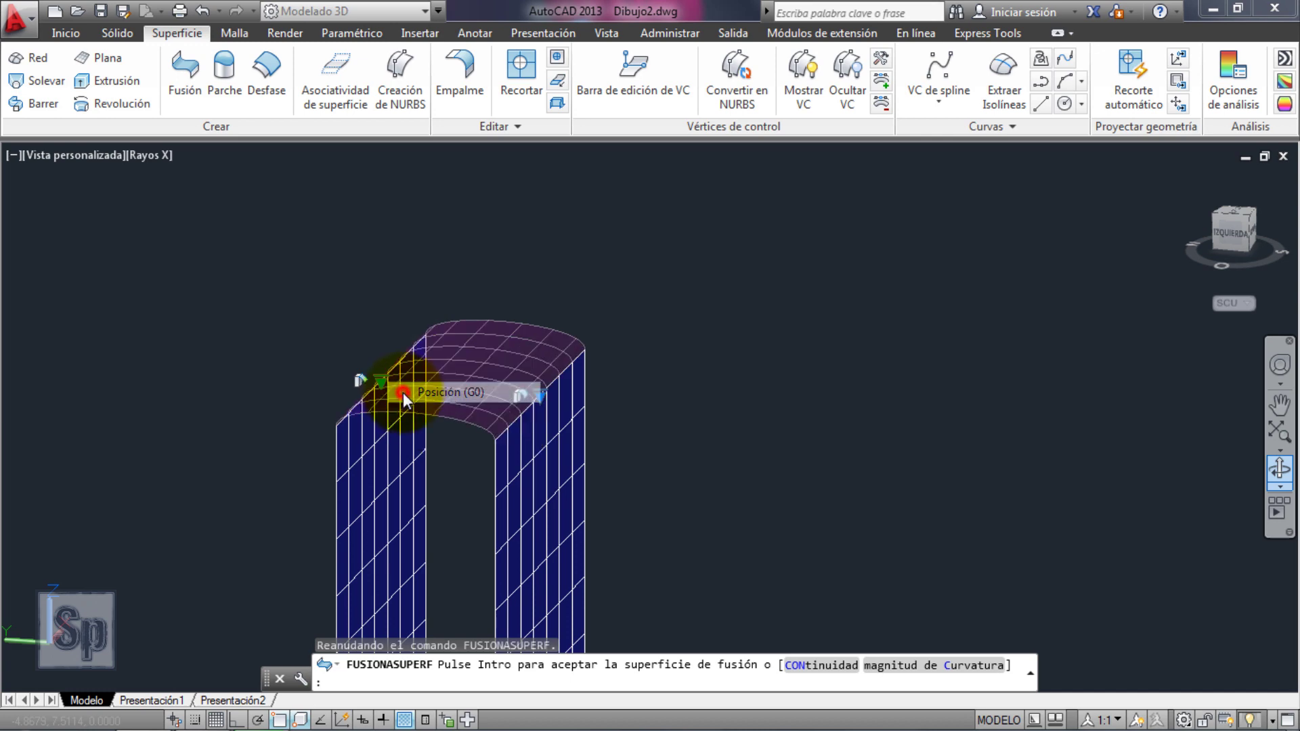
{"action": "left_click", "coordinate": [542, 397]}
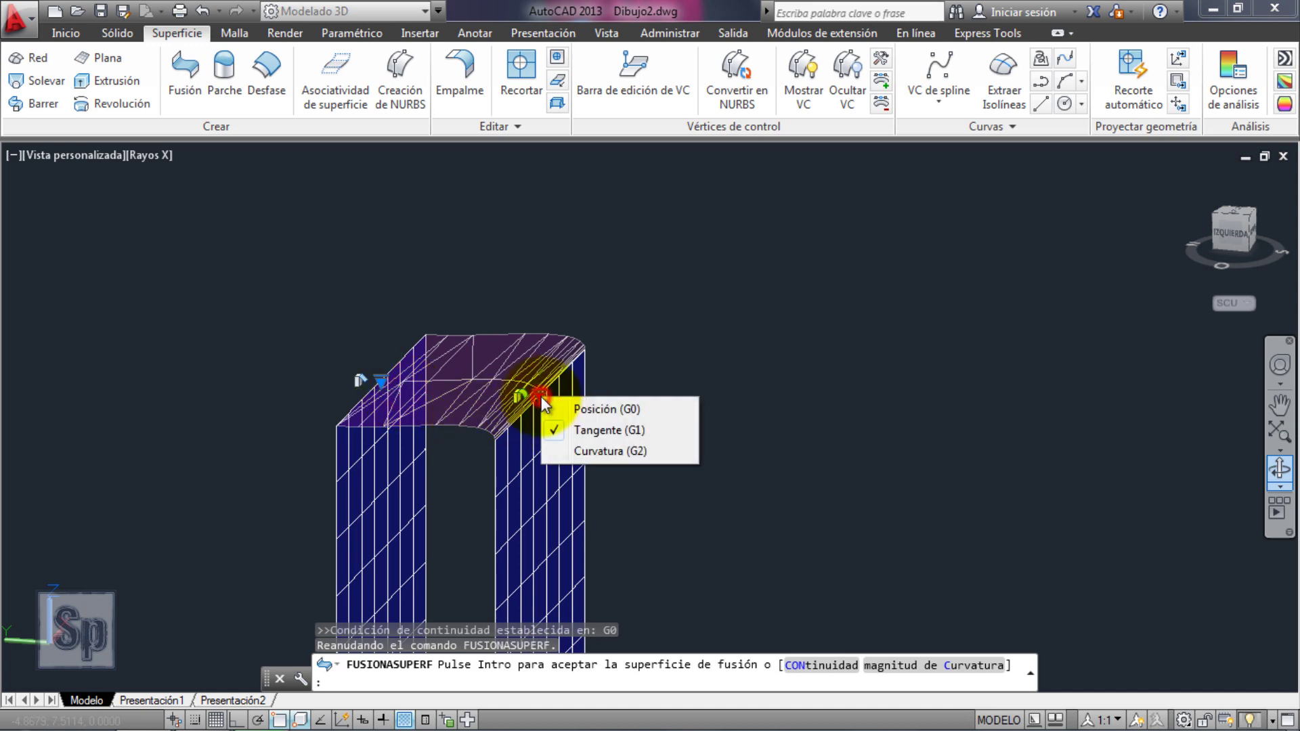
{"action": "left_click", "coordinate": [555, 451]}
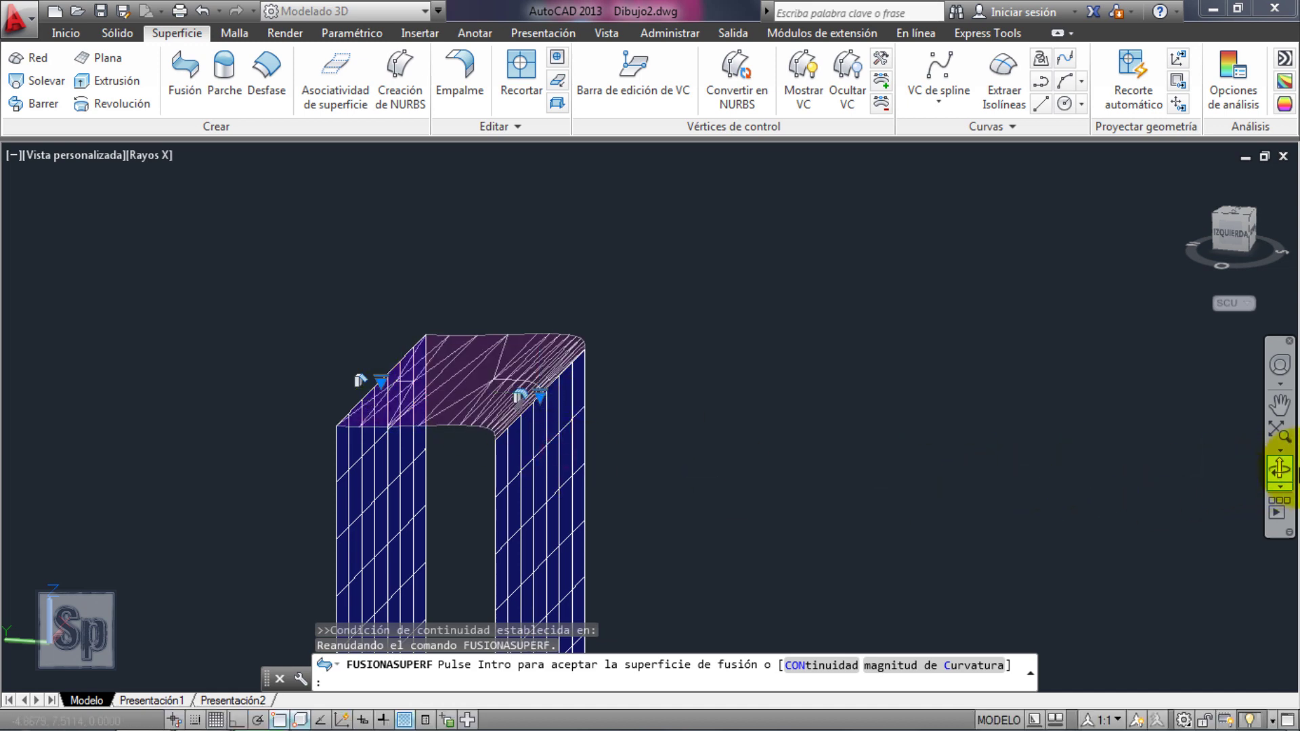
{"action": "left_click", "coordinate": [1280, 468]}
{"action": "left_click_drag", "start_coordinate": [687, 478], "coordinate": [725, 436]}
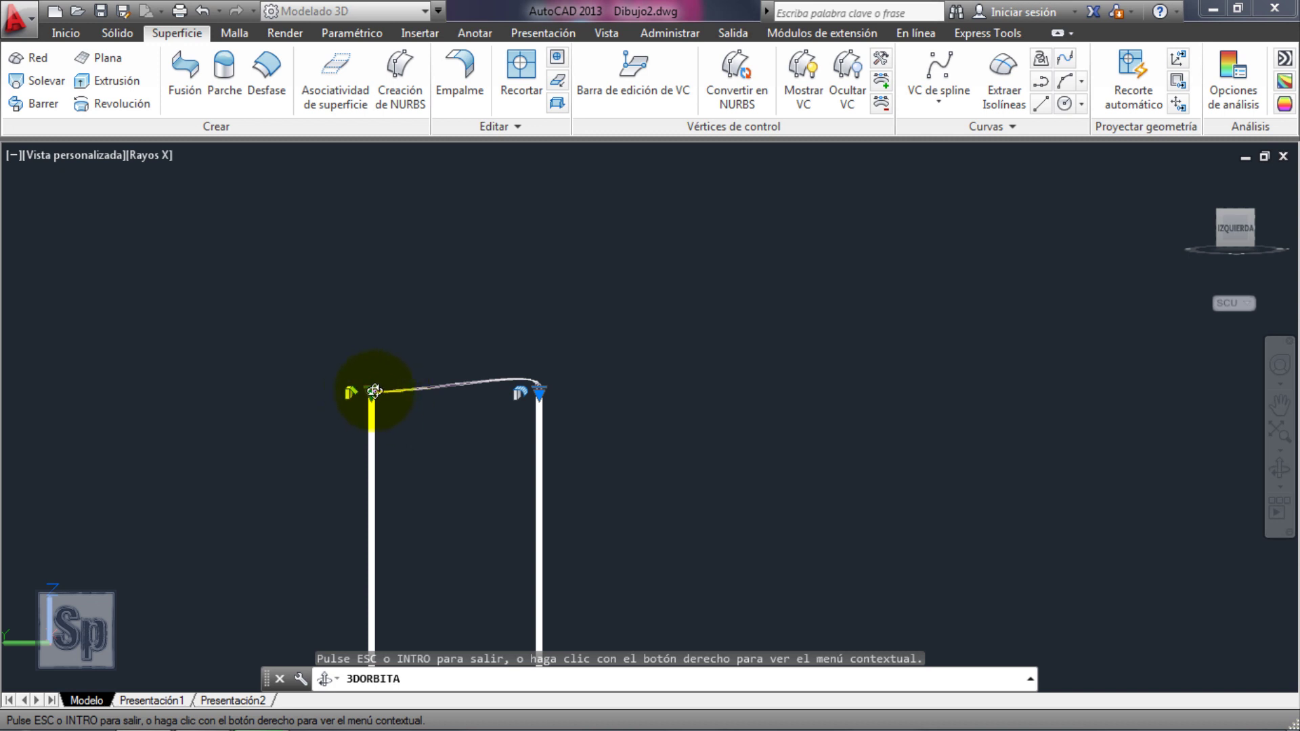
Orbit to inspect the meshed arch, then accept the blend surface.
{"action": "left_click_drag", "start_coordinate": [371, 390], "coordinate": [442, 426]}
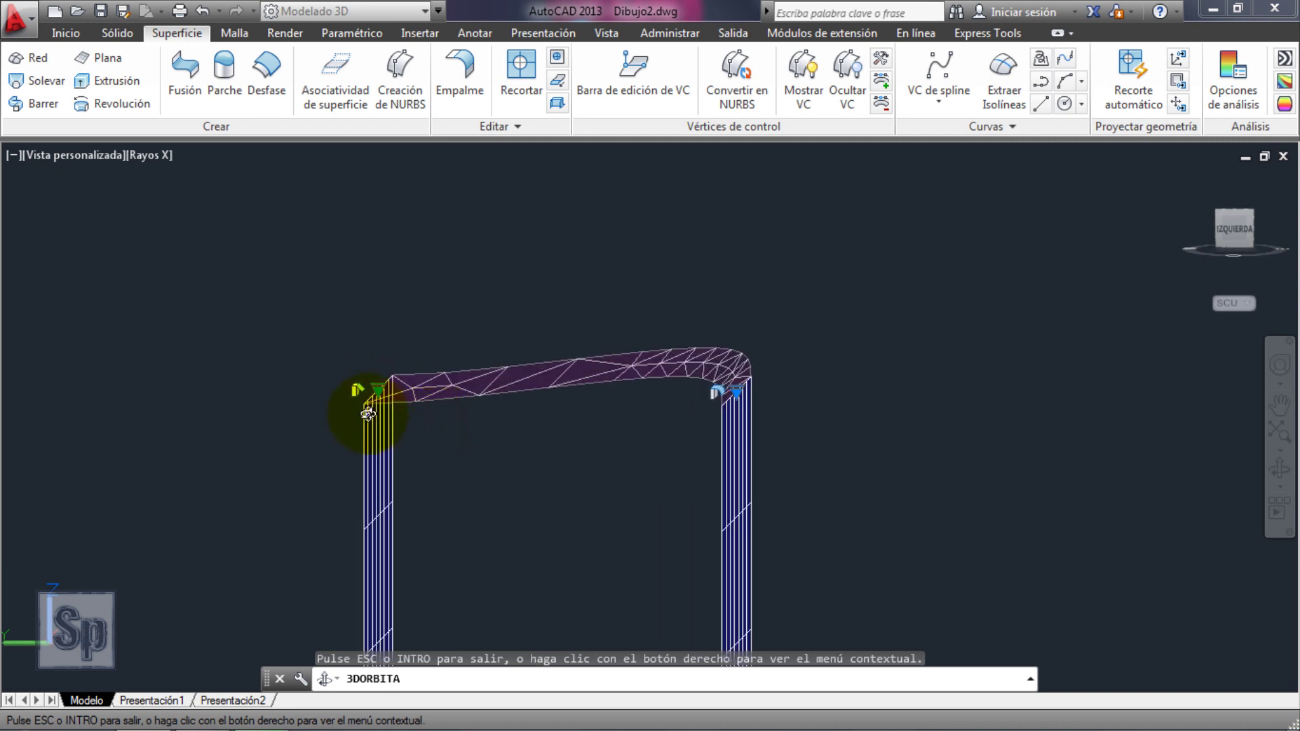
{"action": "mouse_move", "coordinate": [668, 421]}
{"action": "left_mouse_down"}
{"action": "mouse_move", "coordinate": [746, 383]}
{"action": "mouse_move", "coordinate": [758, 386]}
{"action": "mouse_move", "coordinate": [755, 416]}
{"action": "mouse_move", "coordinate": [738, 424]}
{"action": "mouse_move", "coordinate": [746, 459]}
{"action": "mouse_move", "coordinate": [853, 450]}
{"action": "left_mouse_up"}
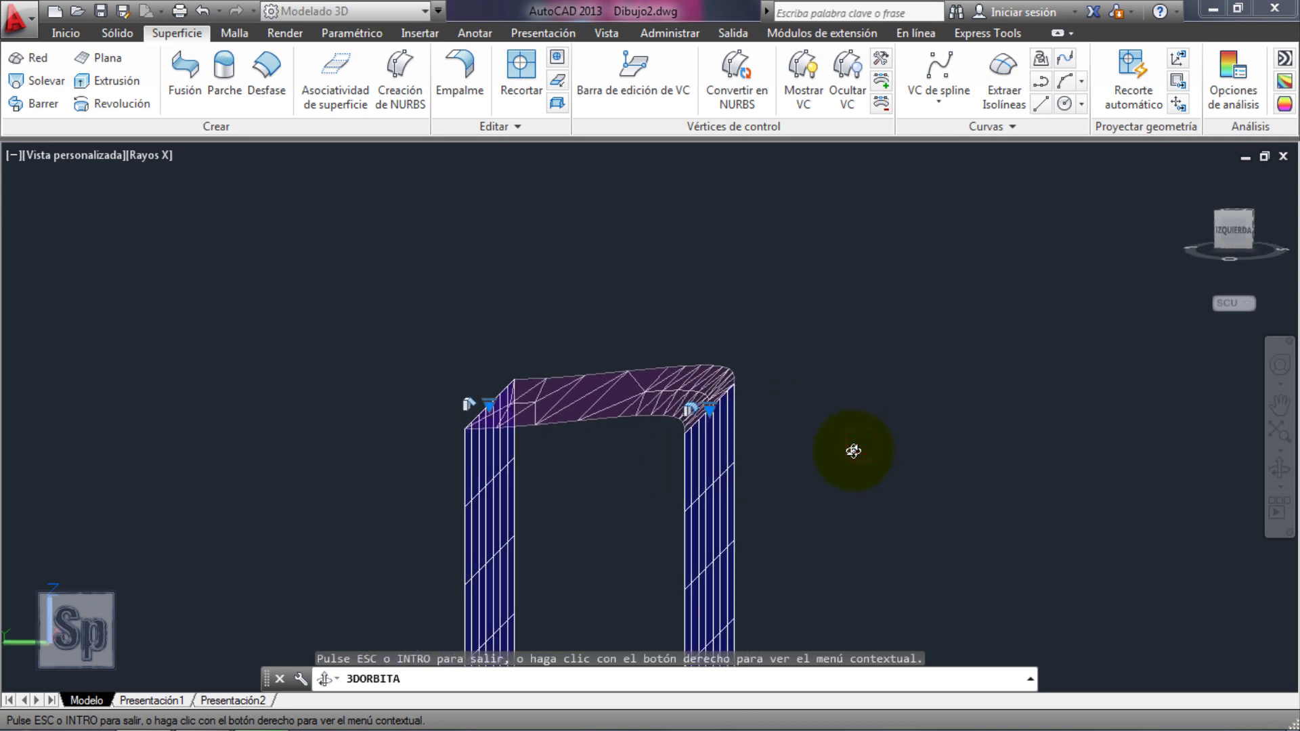
{"action": "key", "text": "Escape"}
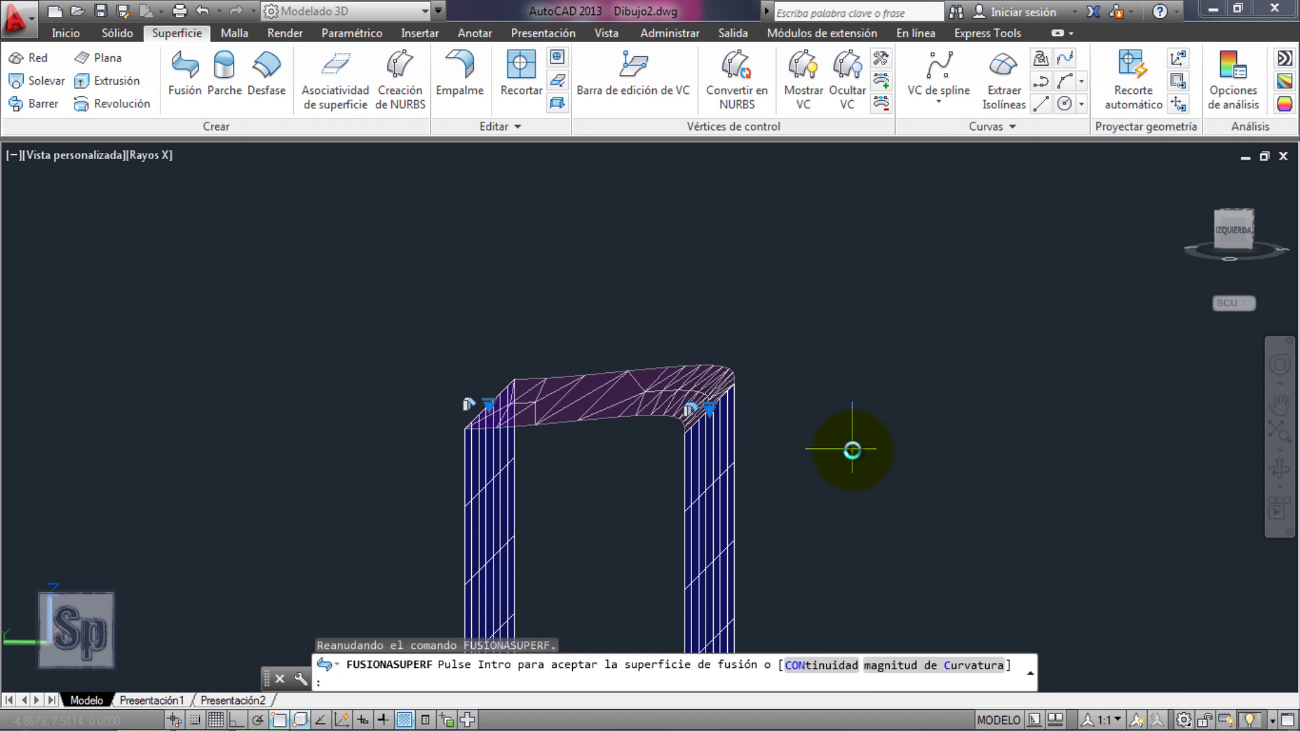
{"action": "key", "text": "Return"}
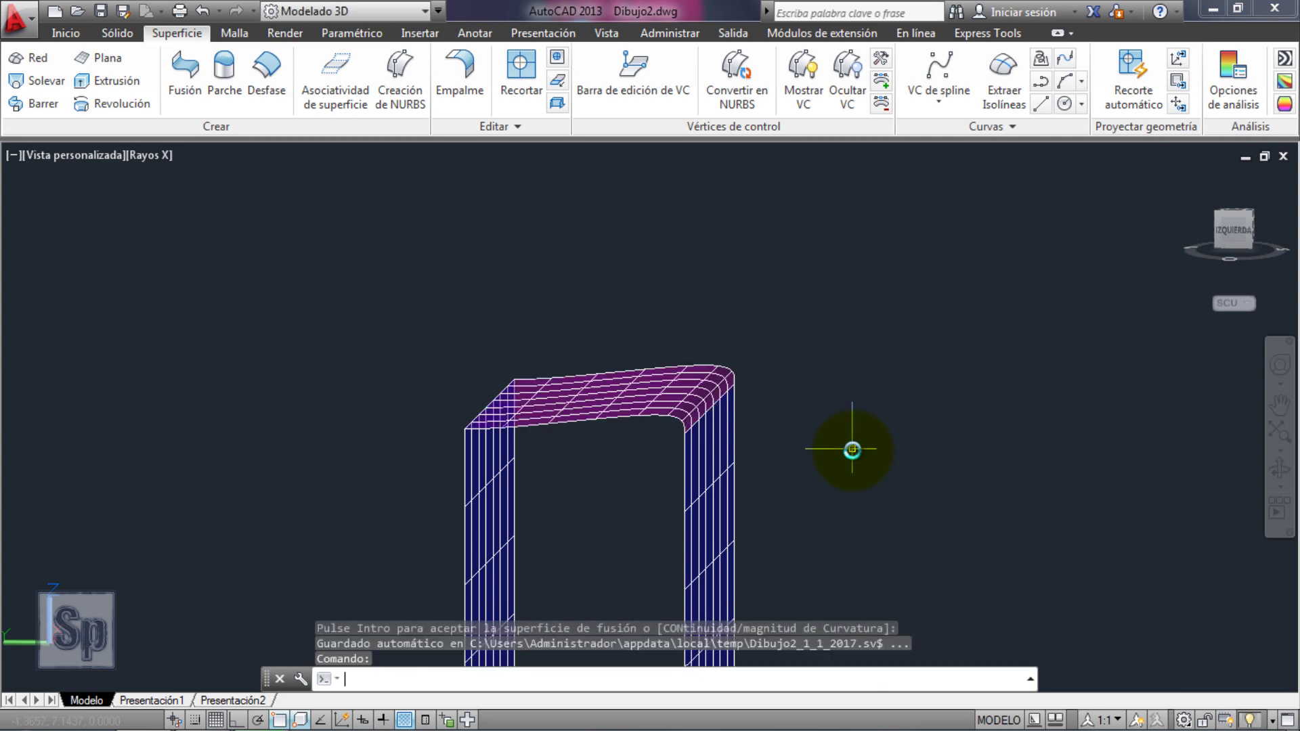
Deselect the arch and orbit to frame the green vault and flat grid plane.
{"action": "left_click", "coordinate": [655, 393]}
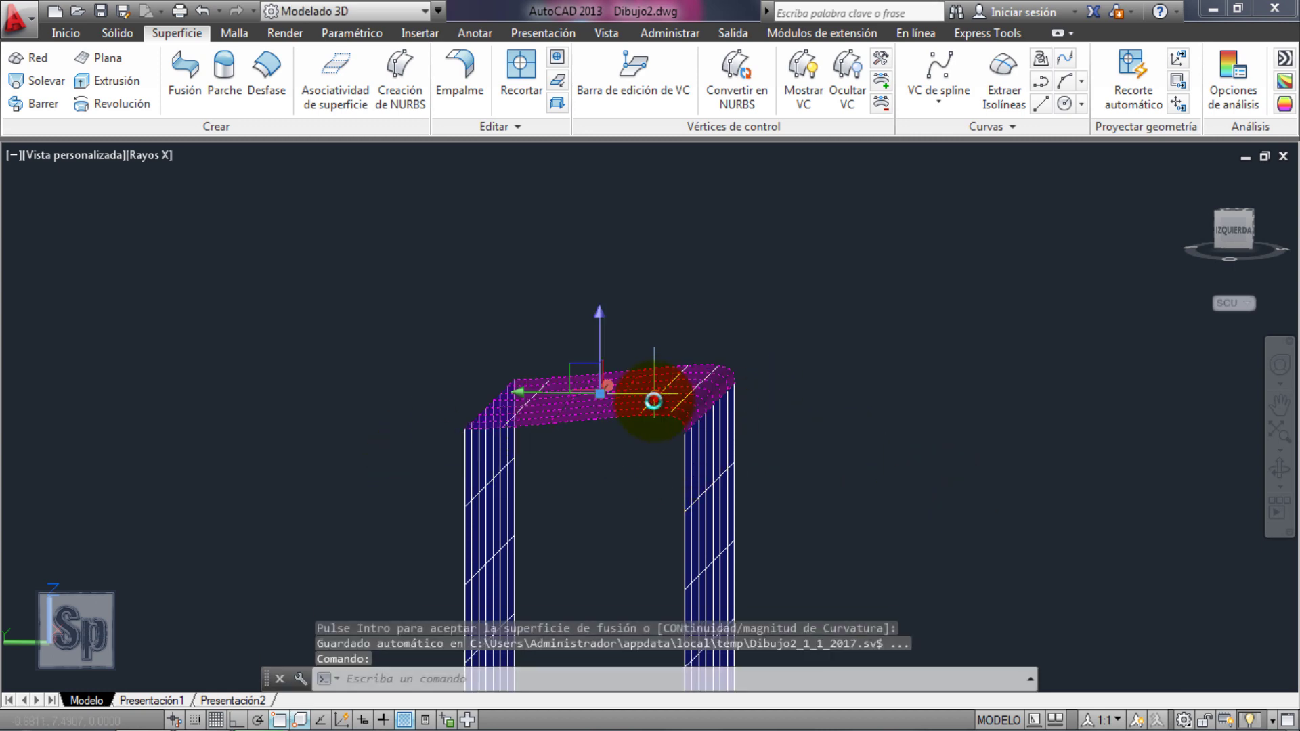
{"action": "key", "text": "Escape"}
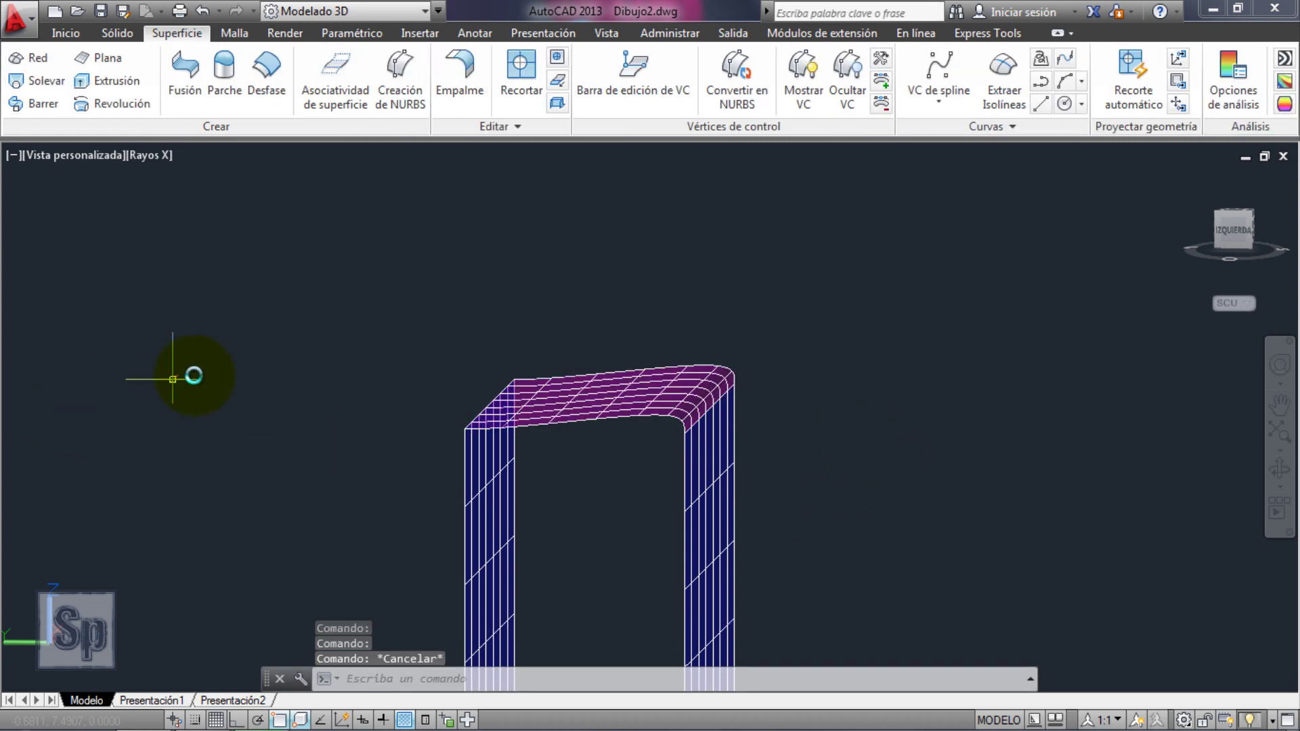
{"action": "scroll", "coordinate": [200, 374], "scroll_direction": "down", "scroll_amount": 3}
{"action": "scroll", "coordinate": [203, 332], "scroll_direction": "down", "scroll_amount": 2}
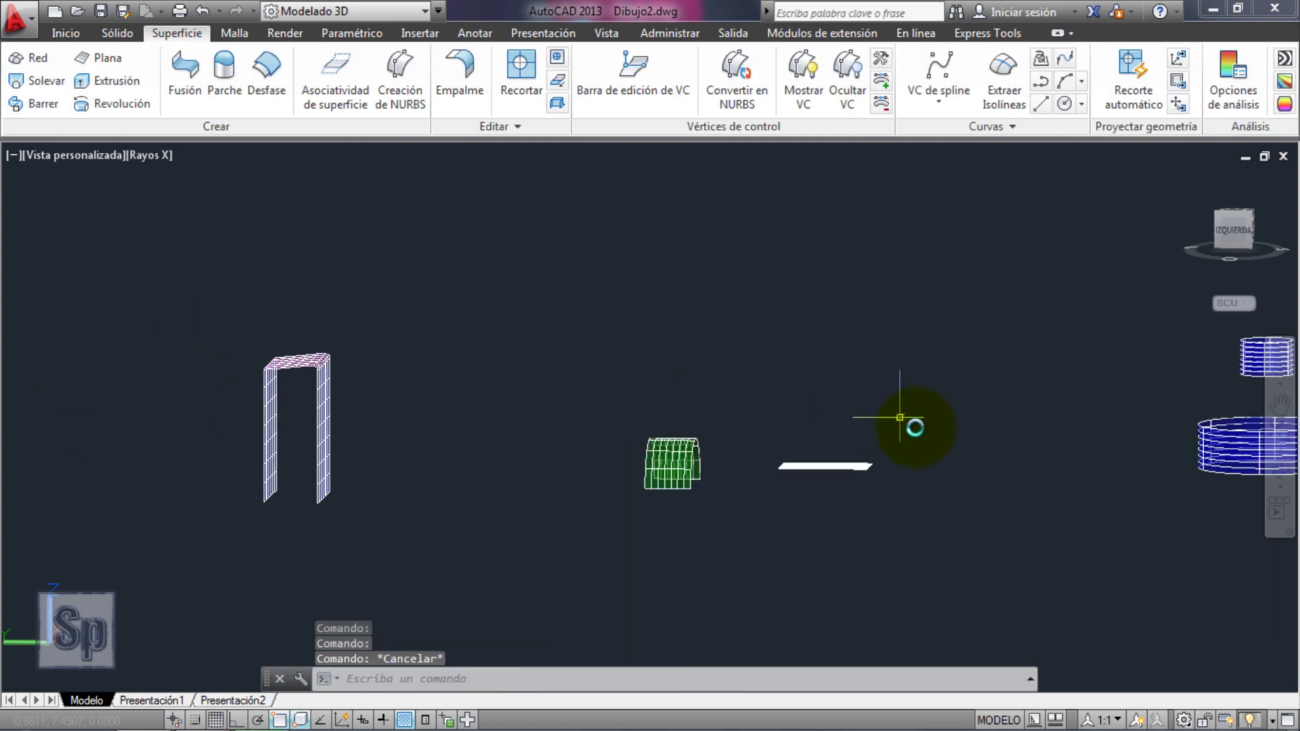
{"action": "scroll", "coordinate": [908, 444], "scroll_direction": "up", "scroll_amount": 3}
{"action": "left_click", "coordinate": [1280, 467]}
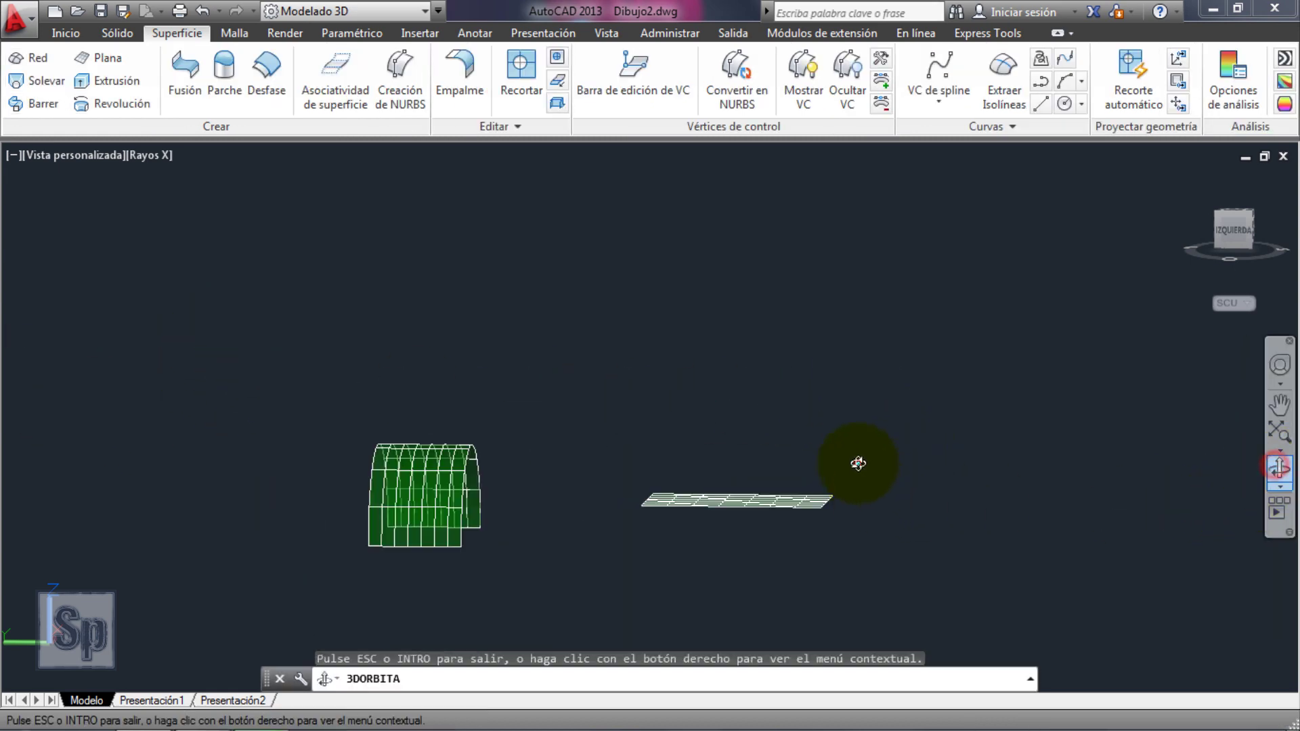
{"action": "left_click_drag", "start_coordinate": [858, 464], "coordinate": [807, 478]}
{"action": "left_click_drag", "start_coordinate": [906, 479], "coordinate": [877, 494]}
{"action": "mouse_move", "coordinate": [343, 531]}
{"action": "left_mouse_down"}
{"action": "mouse_move", "coordinate": [584, 396]}
{"action": "mouse_move", "coordinate": [552, 436]}
{"action": "left_mouse_up"}
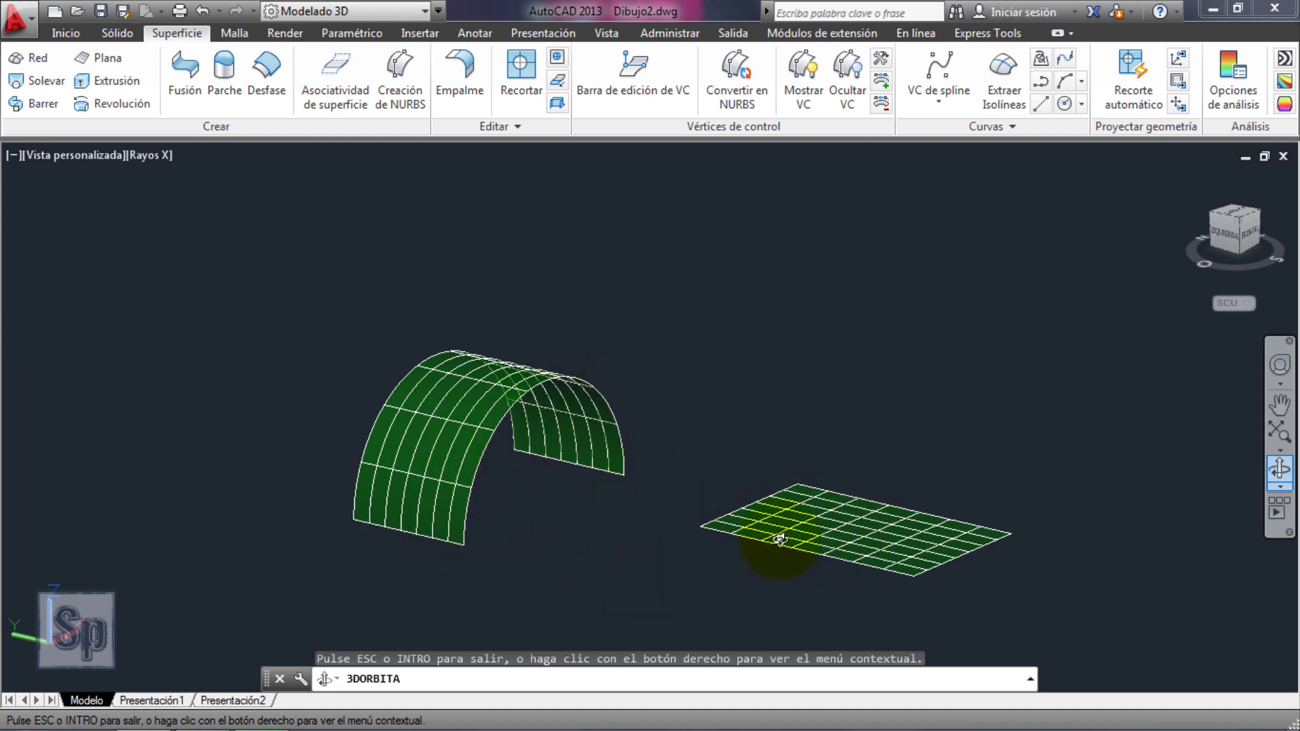
{"action": "mouse_move", "coordinate": [761, 520]}
{"action": "left_mouse_down"}
{"action": "mouse_move", "coordinate": [900, 470]}
{"action": "mouse_move", "coordinate": [967, 485]}
{"action": "mouse_move", "coordinate": [996, 444]}
{"action": "mouse_move", "coordinate": [935, 484]}
{"action": "left_mouse_up"}
Start a blend from the green vault's open edge to the flat plane's near edge.
{"action": "key", "text": "Escape"}
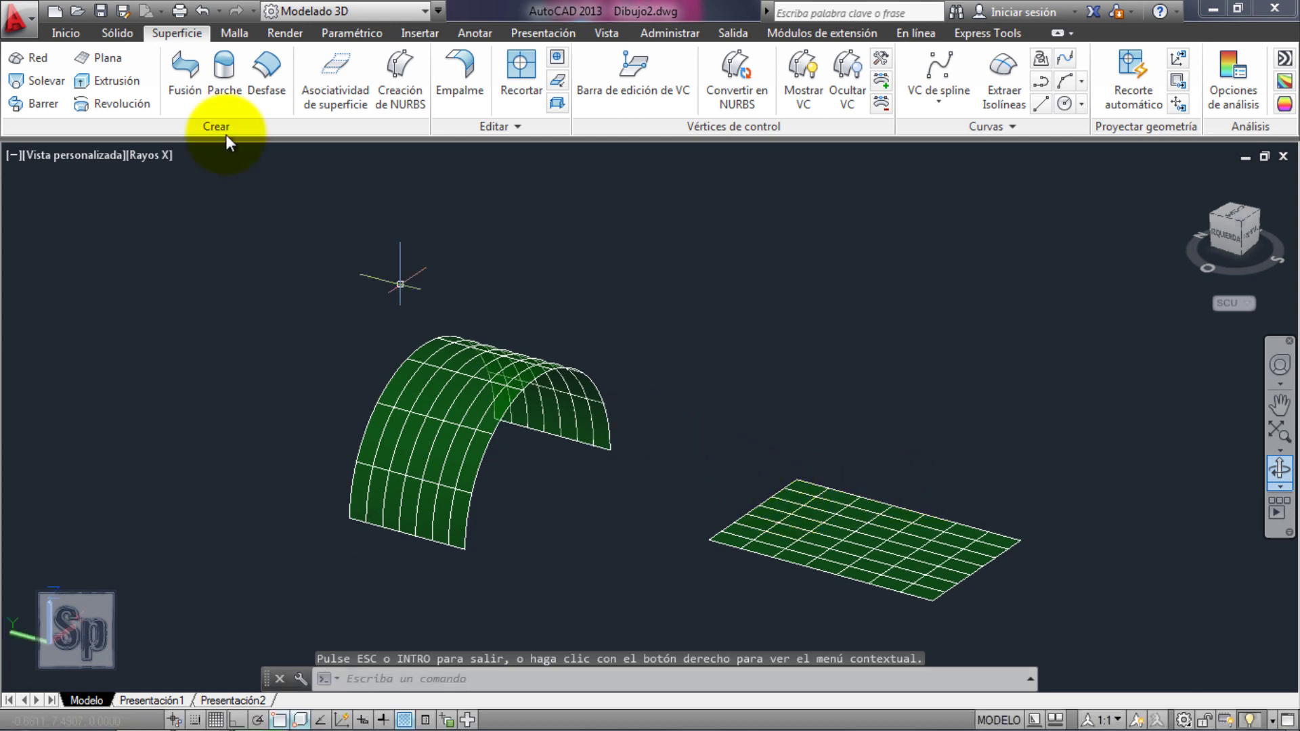
{"action": "left_click", "coordinate": [190, 72]}
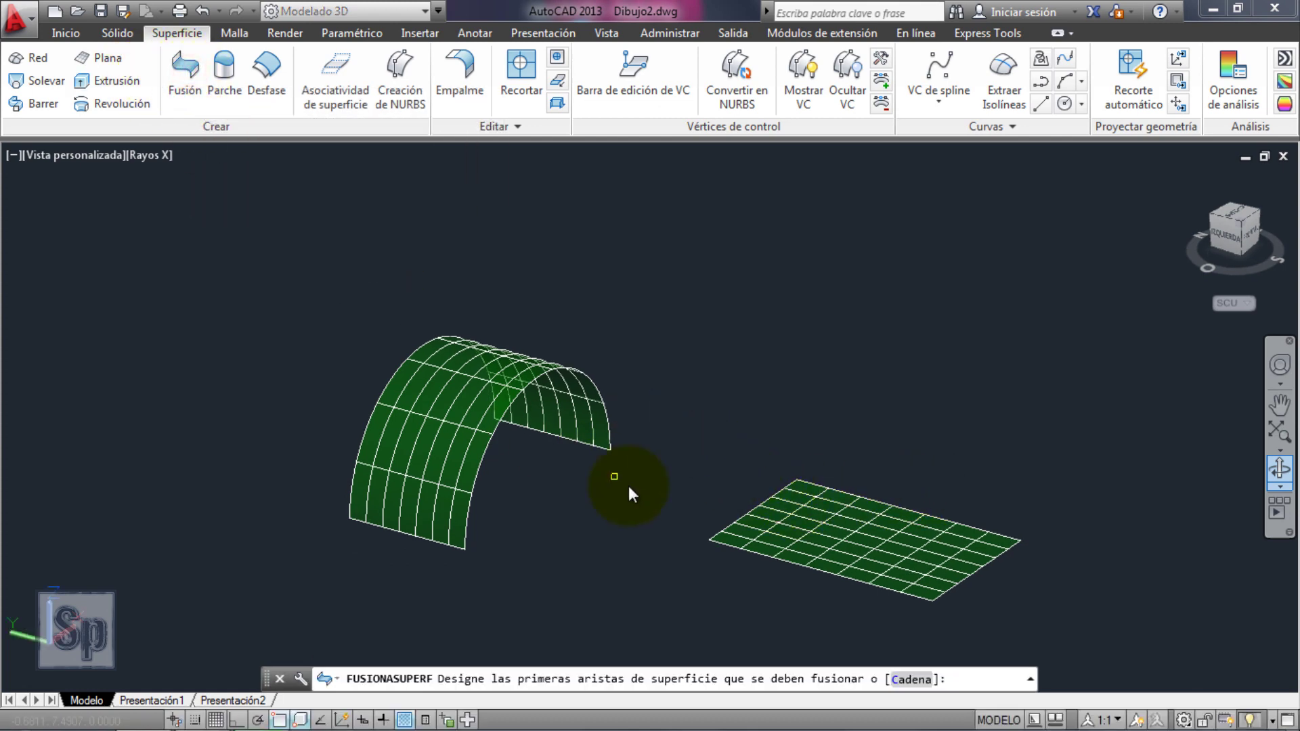
{"action": "left_click", "coordinate": [531, 388]}
{"action": "key", "text": "Return"}
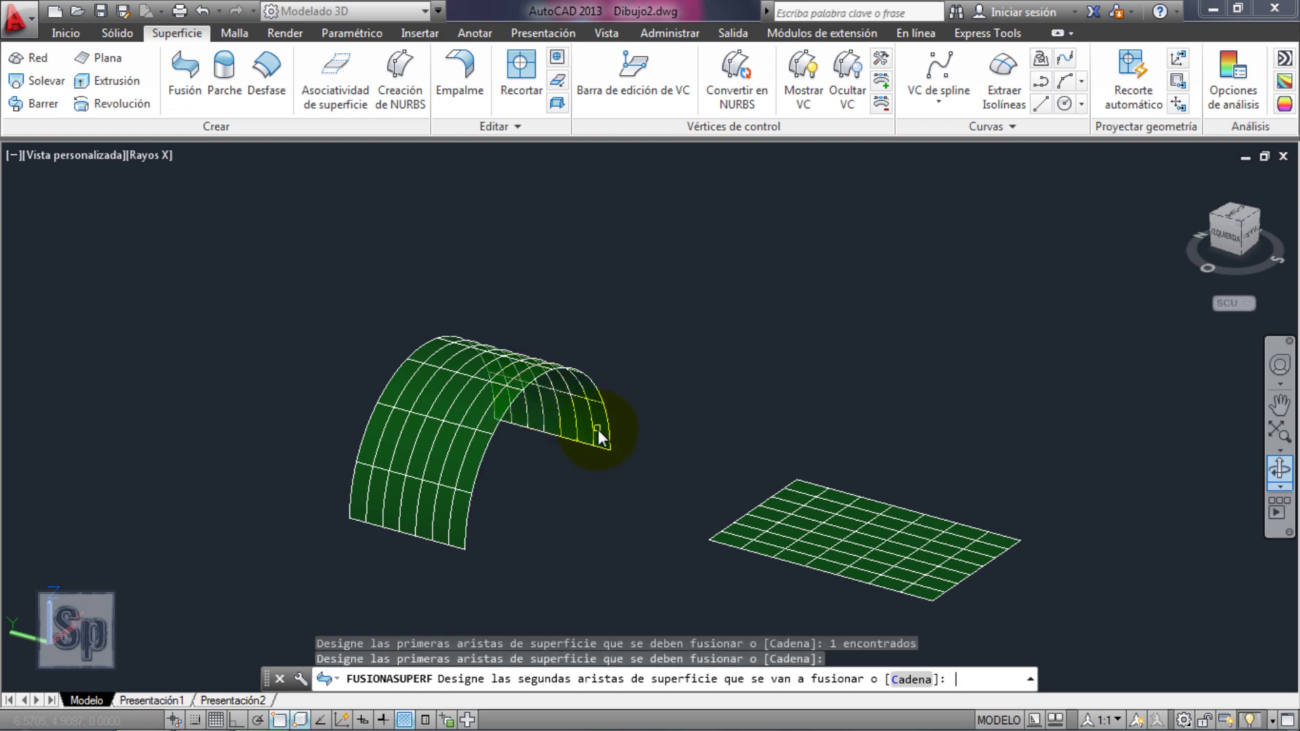
{"action": "left_click", "coordinate": [760, 506]}
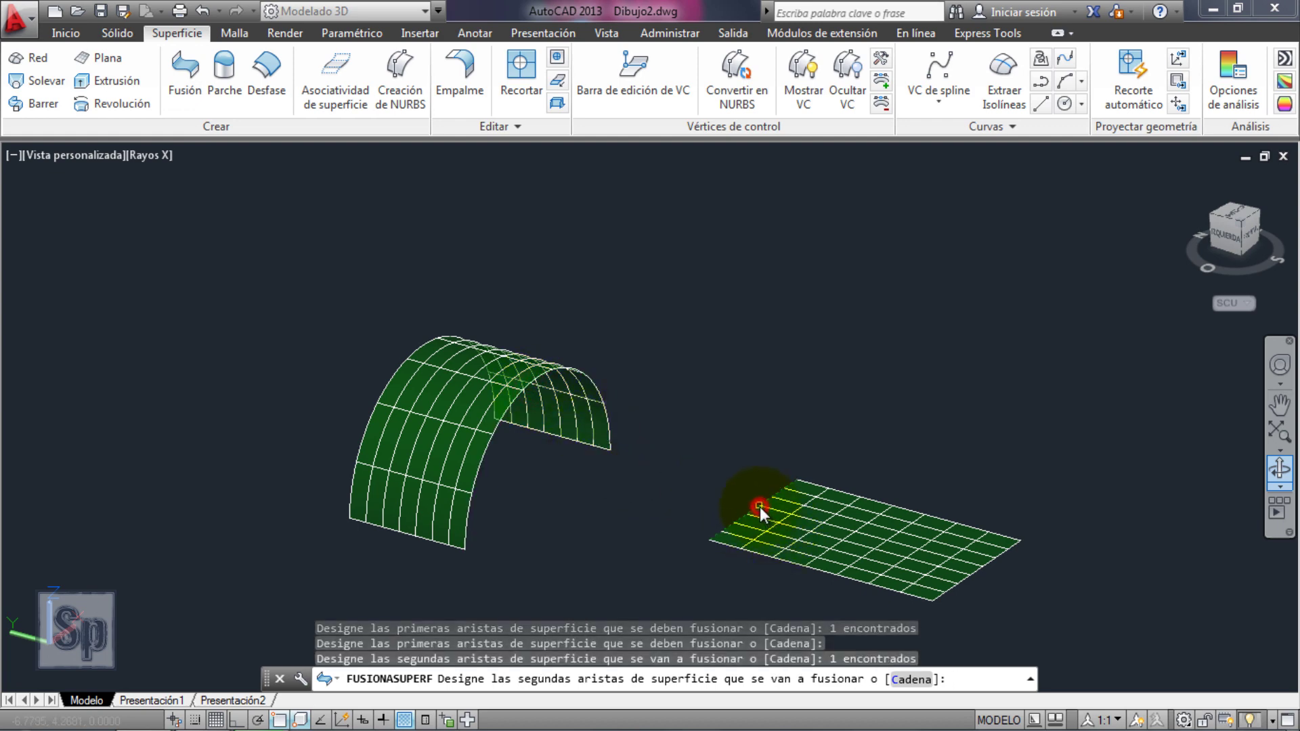
{"action": "key", "text": "Return"}
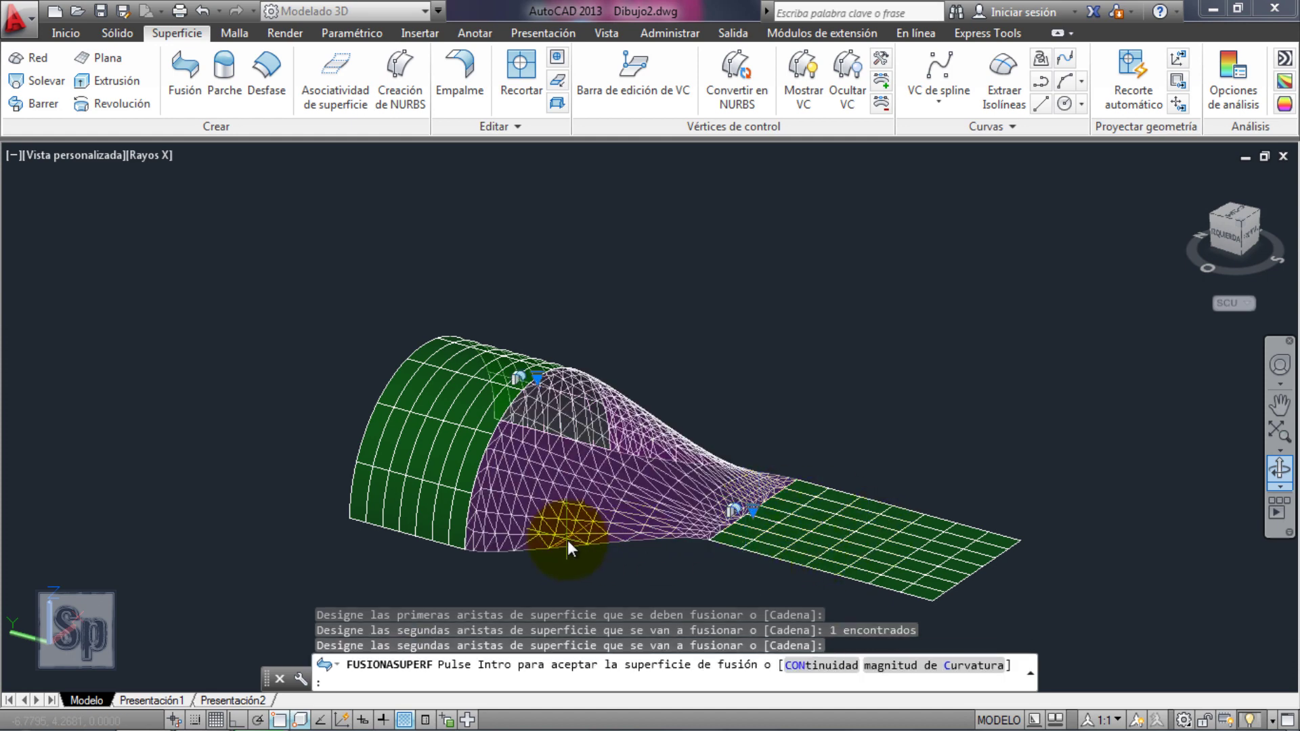
Set the vault edge to Posición (G0) and the plane edge to Curvatura (G2) continuity.
{"action": "left_click", "coordinate": [542, 380]}
{"action": "left_click", "coordinate": [548, 393]}
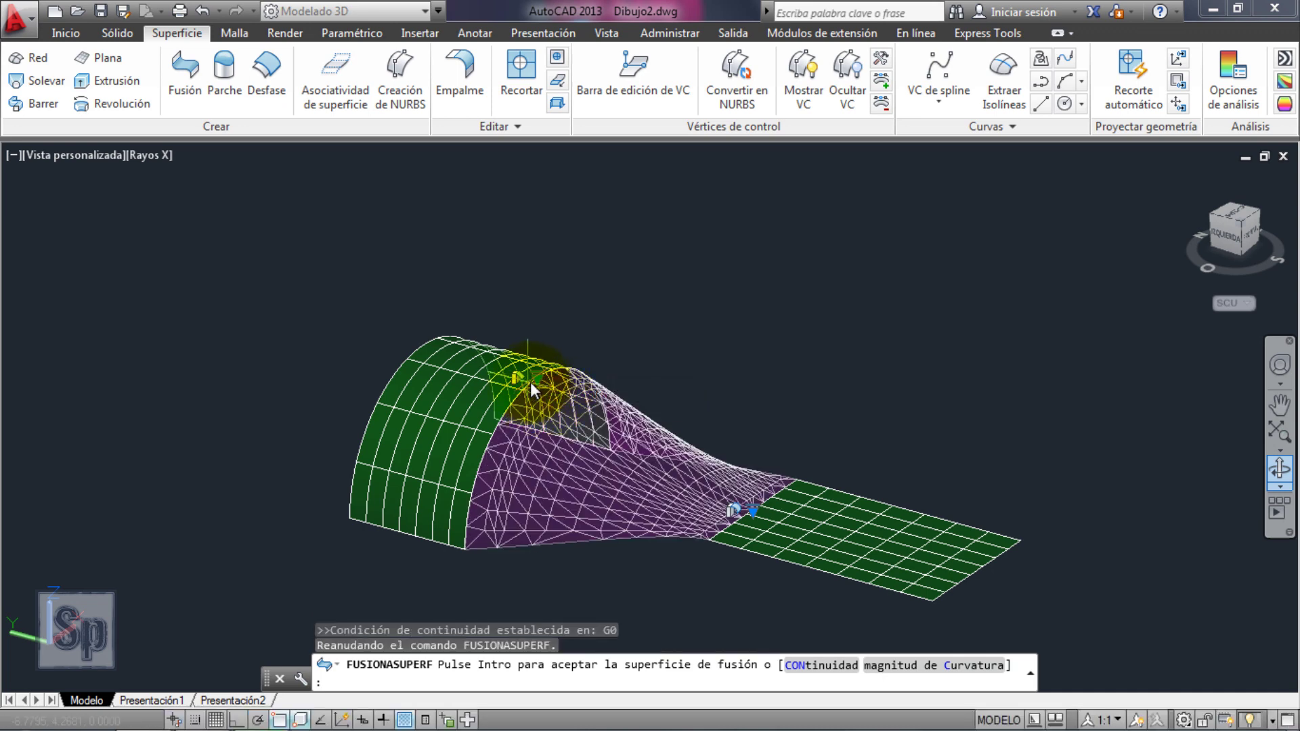
{"action": "left_click", "coordinate": [535, 381]}
{"action": "left_click", "coordinate": [541, 437]}
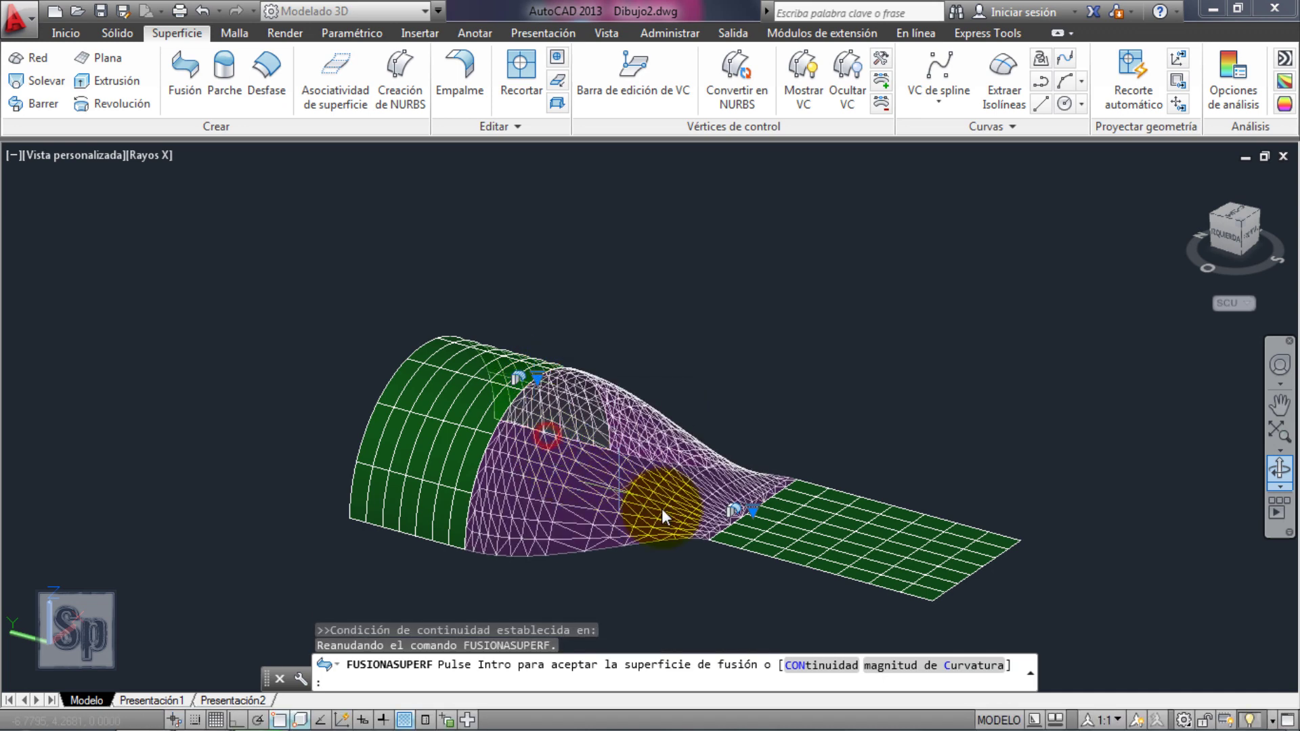
{"action": "left_click", "coordinate": [753, 512]}
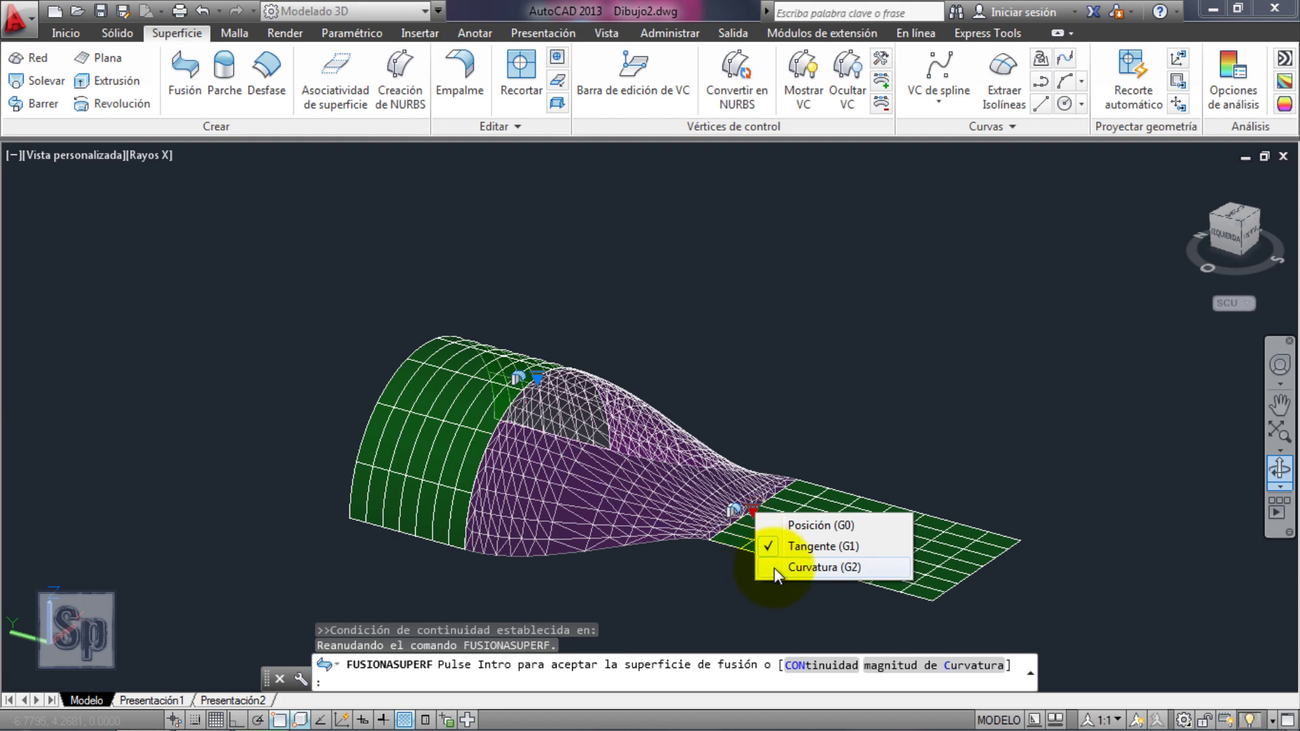
{"action": "left_click", "coordinate": [774, 567]}
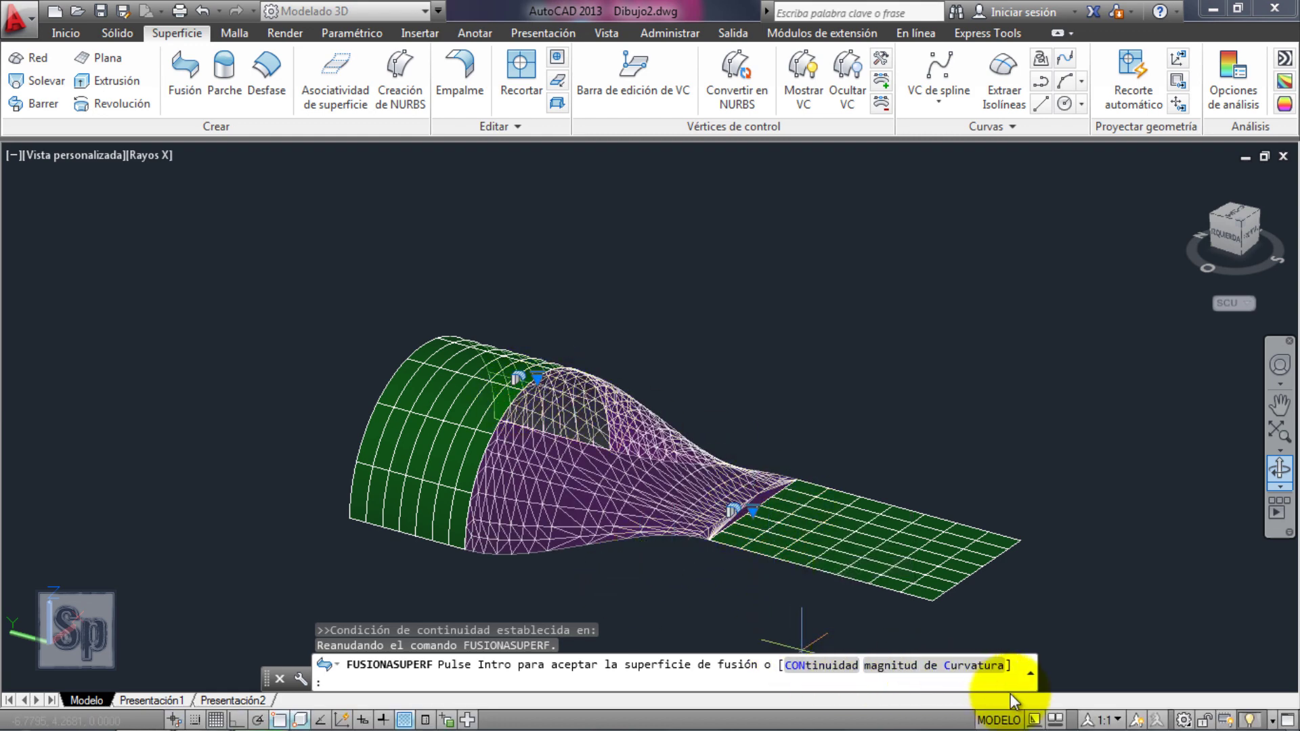
Set the blend's curvature magnitudes to 1 at the vault edge and 0 at the plane edge.
{"action": "left_click", "coordinate": [888, 668]}
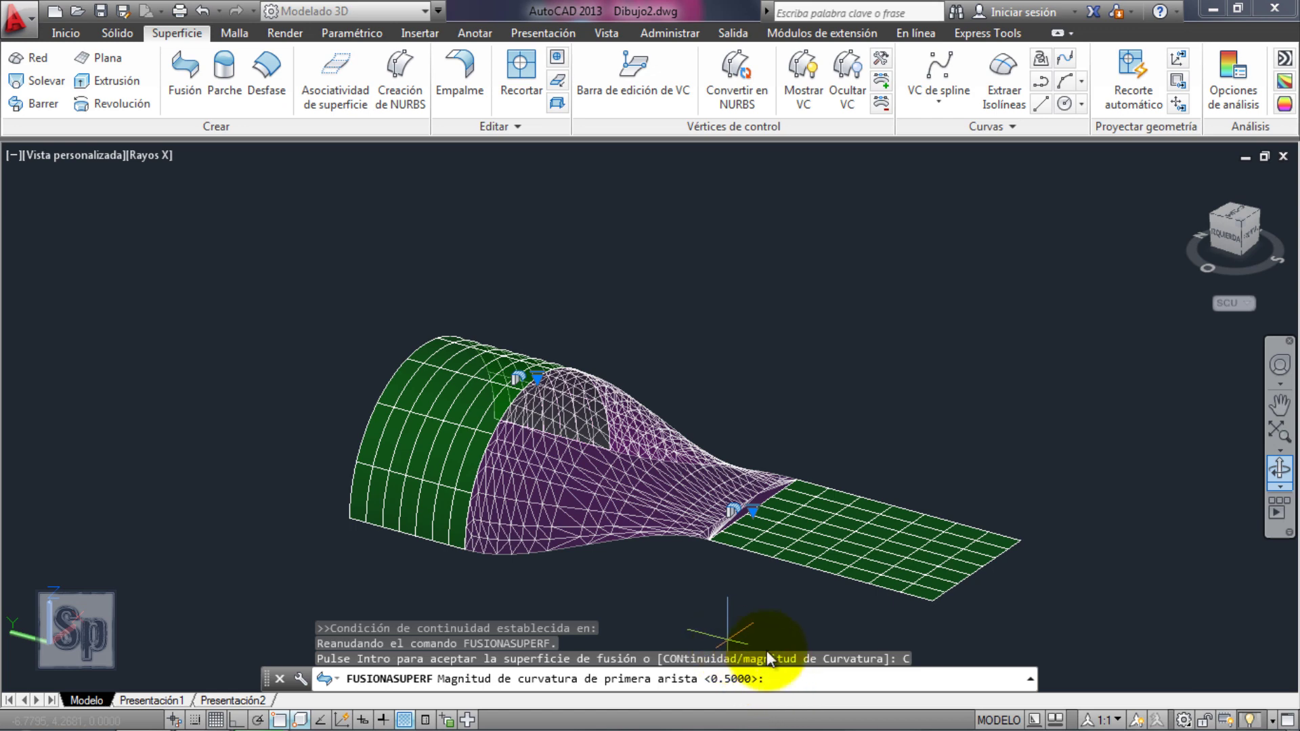
{"action": "left_click", "coordinate": [776, 680]}
{"action": "type", "text": "1"}
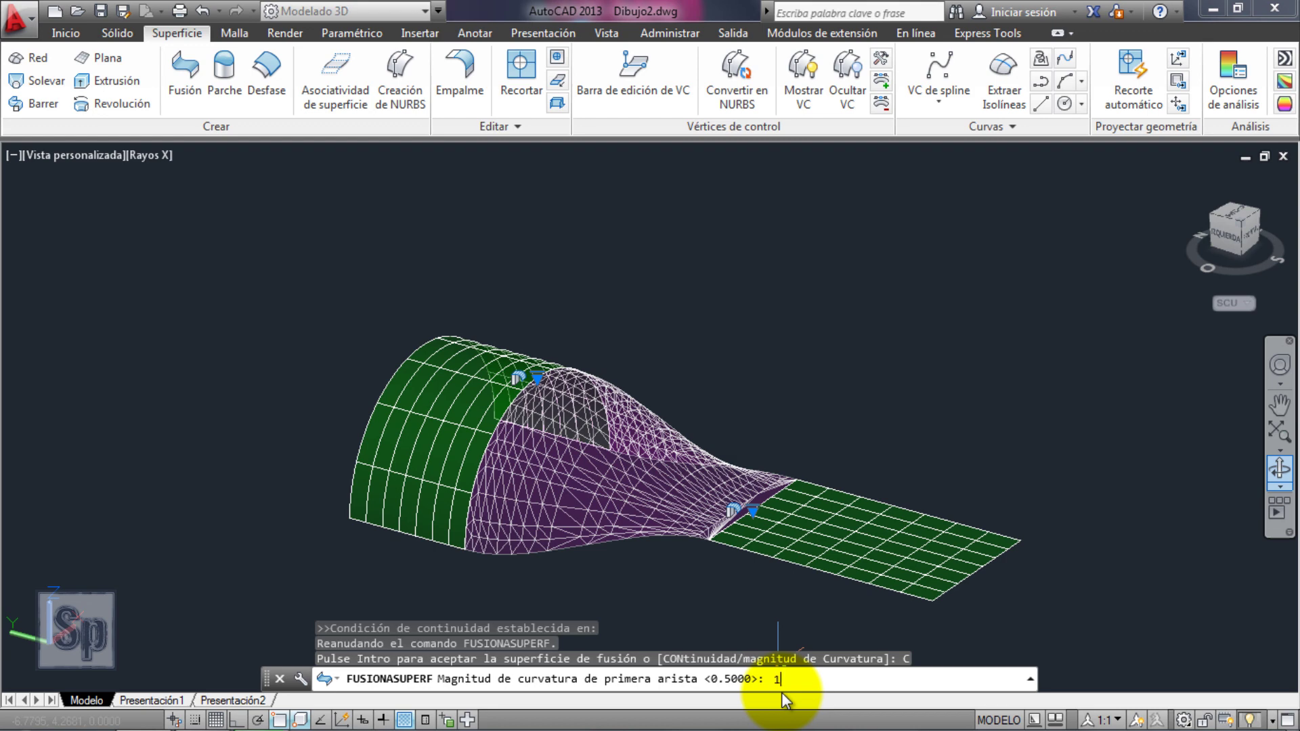
{"action": "key", "text": "Return"}
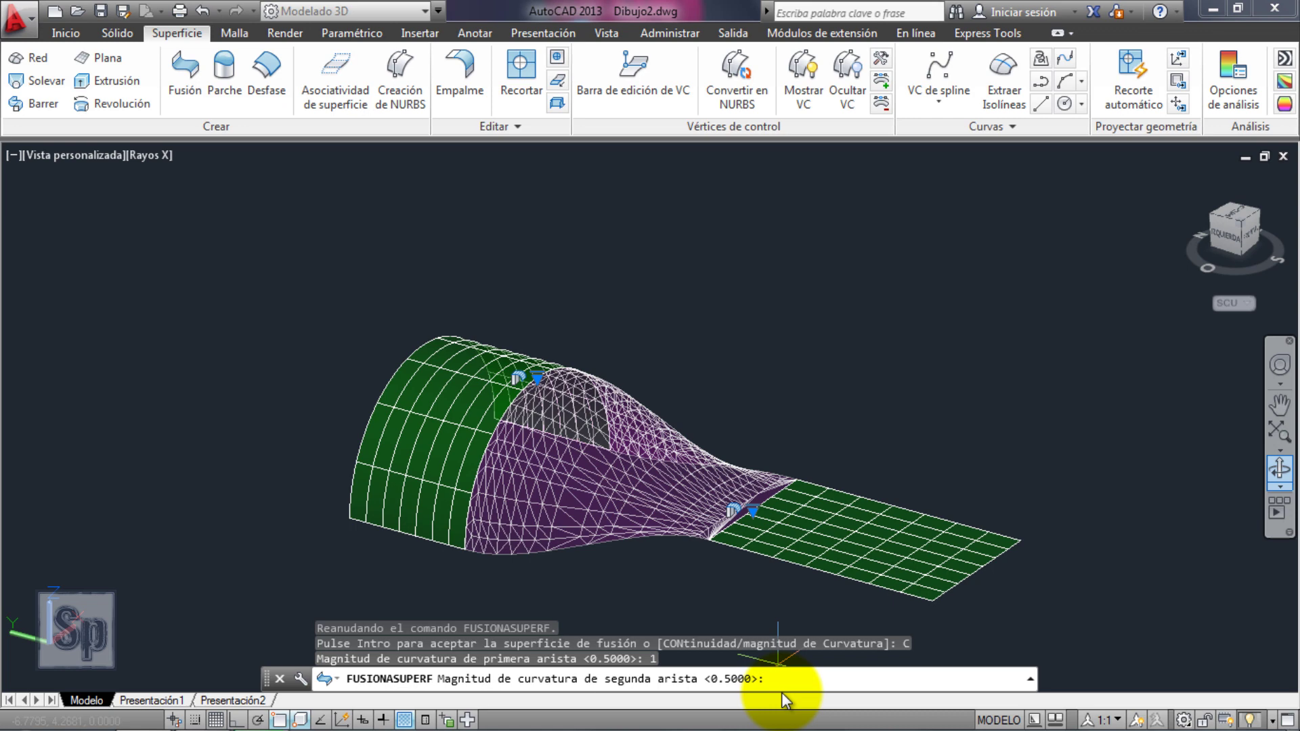
{"action": "type", "text": "0"}
{"action": "key", "text": "Return"}
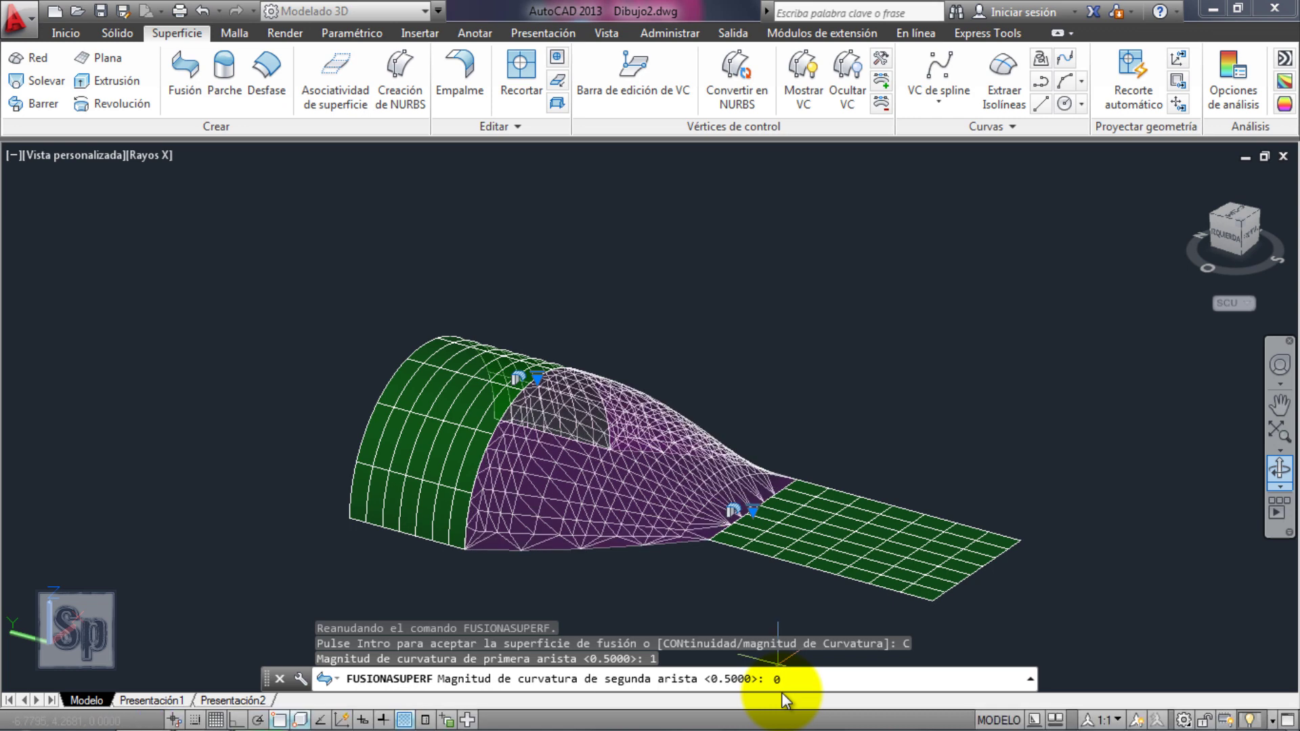
{"action": "left_click", "coordinate": [1280, 468]}
{"action": "left_click_drag", "start_coordinate": [755, 508], "coordinate": [822, 449]}
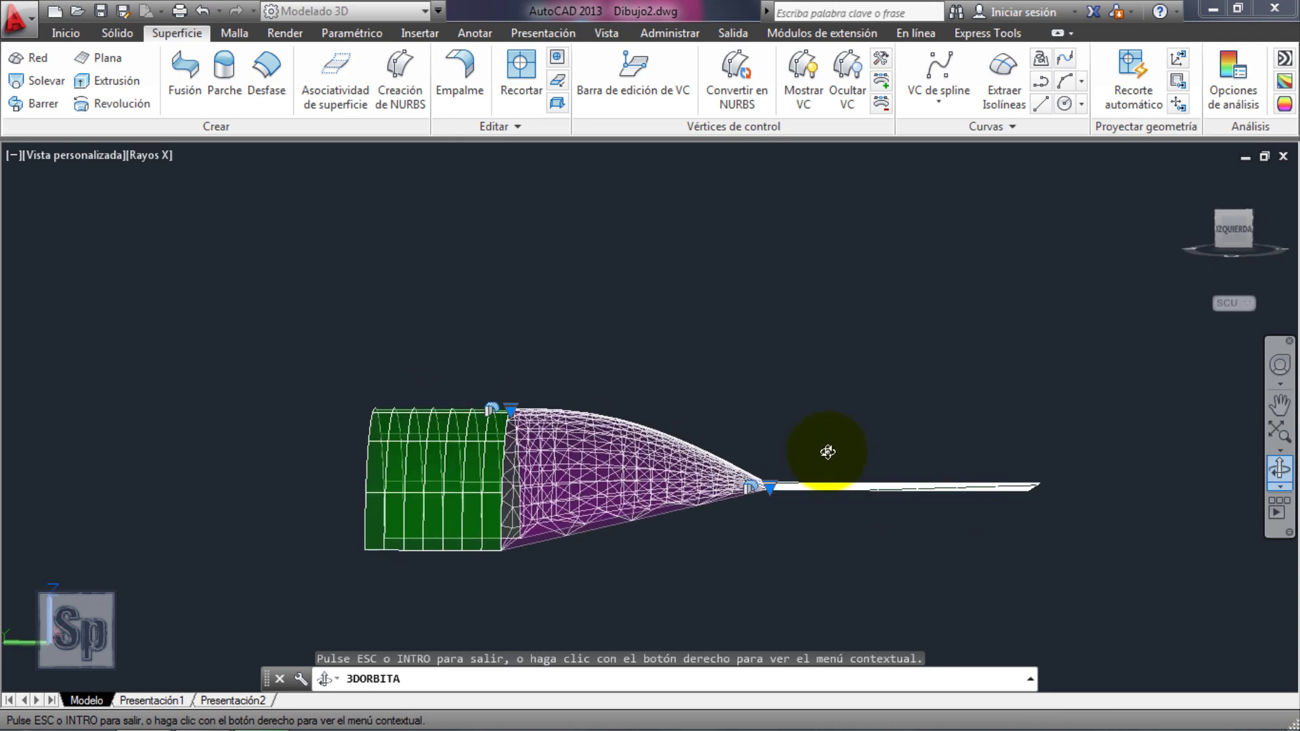
{"action": "scroll", "coordinate": [764, 478], "scroll_direction": "up", "scroll_amount": 3}
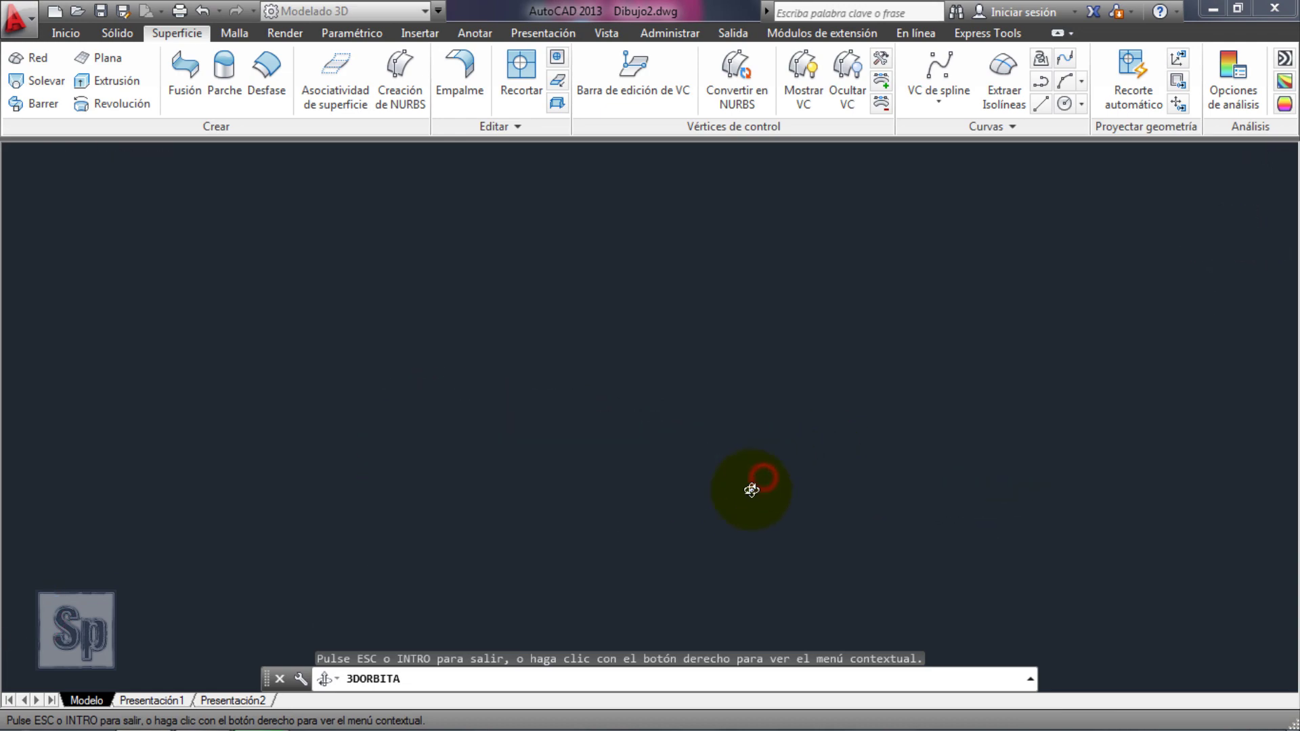
{"action": "left_click_drag", "start_coordinate": [732, 499], "coordinate": [741, 513]}
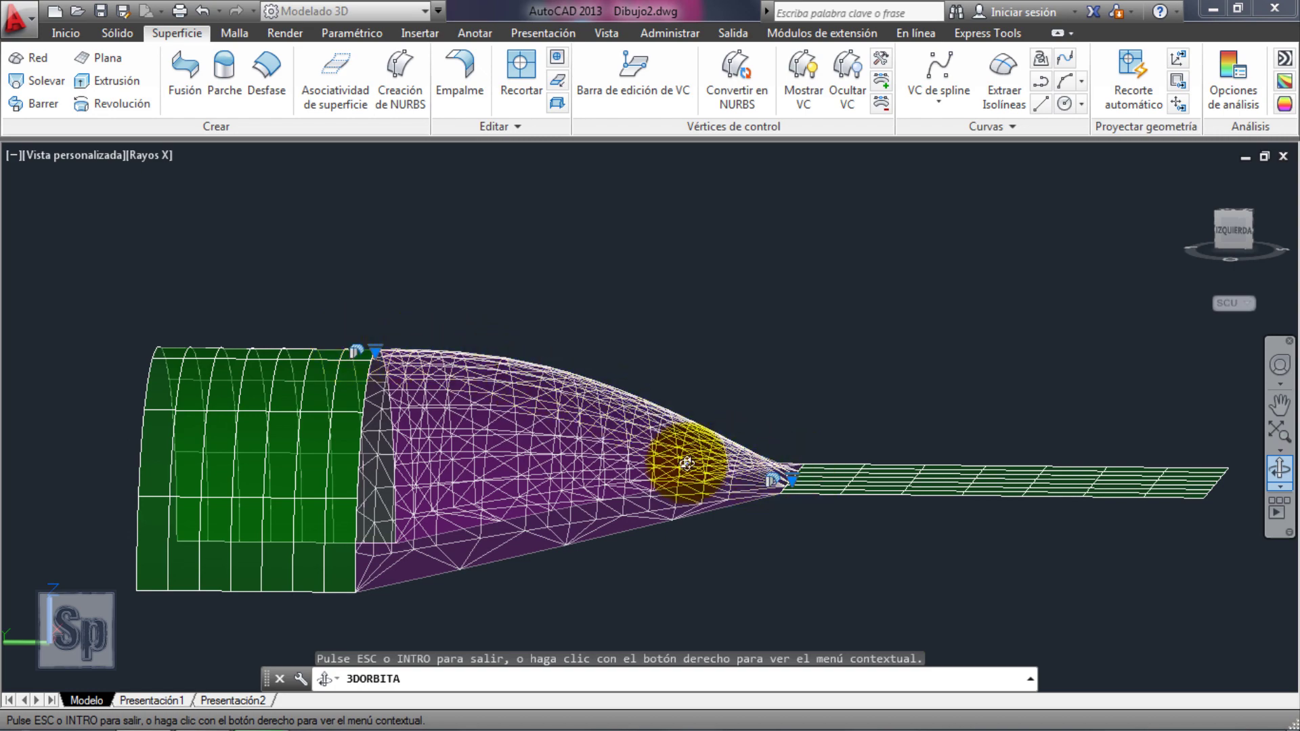
{"action": "mouse_move", "coordinate": [644, 569]}
{"action": "left_mouse_down"}
{"action": "mouse_move", "coordinate": [641, 546]}
{"action": "mouse_move", "coordinate": [668, 558]}
{"action": "mouse_move", "coordinate": [724, 528]}
{"action": "left_mouse_up"}
{"action": "mouse_move", "coordinate": [776, 478]}
{"action": "left_mouse_down"}
{"action": "mouse_move", "coordinate": [746, 517]}
{"action": "mouse_move", "coordinate": [670, 548]}
{"action": "left_mouse_up"}
{"action": "right_click", "coordinate": [670, 547]}
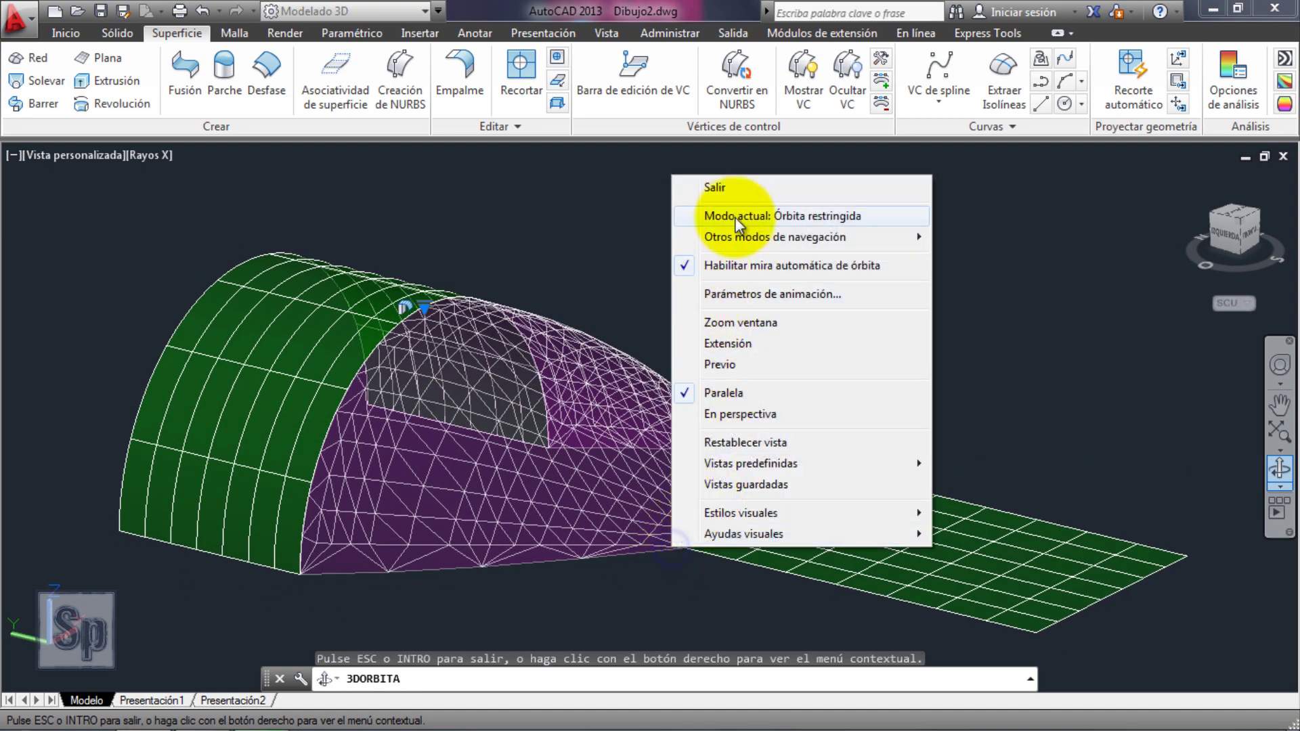
{"action": "left_click", "coordinate": [714, 187]}
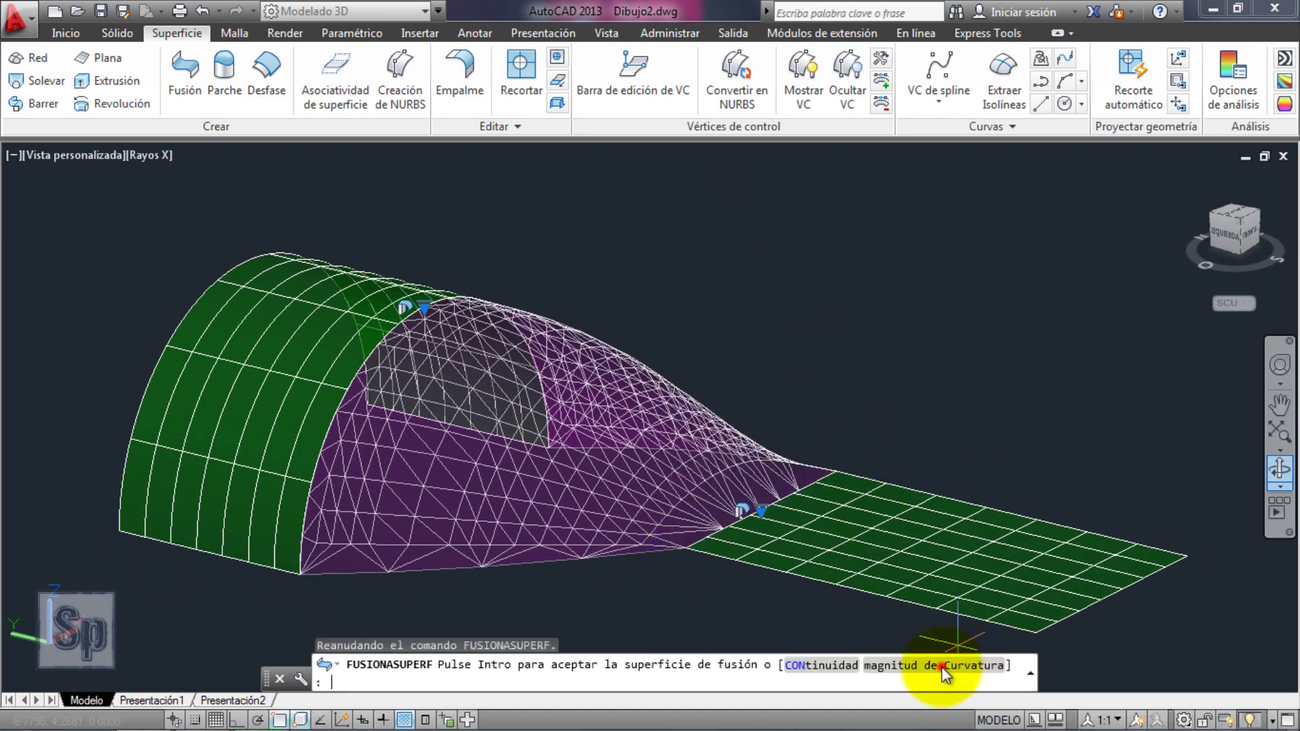
Reset the curvature magnitudes to 0 and 1, then orbit to check the blend's shape.
{"action": "left_click", "coordinate": [965, 667]}
{"action": "type", "text": "0"}
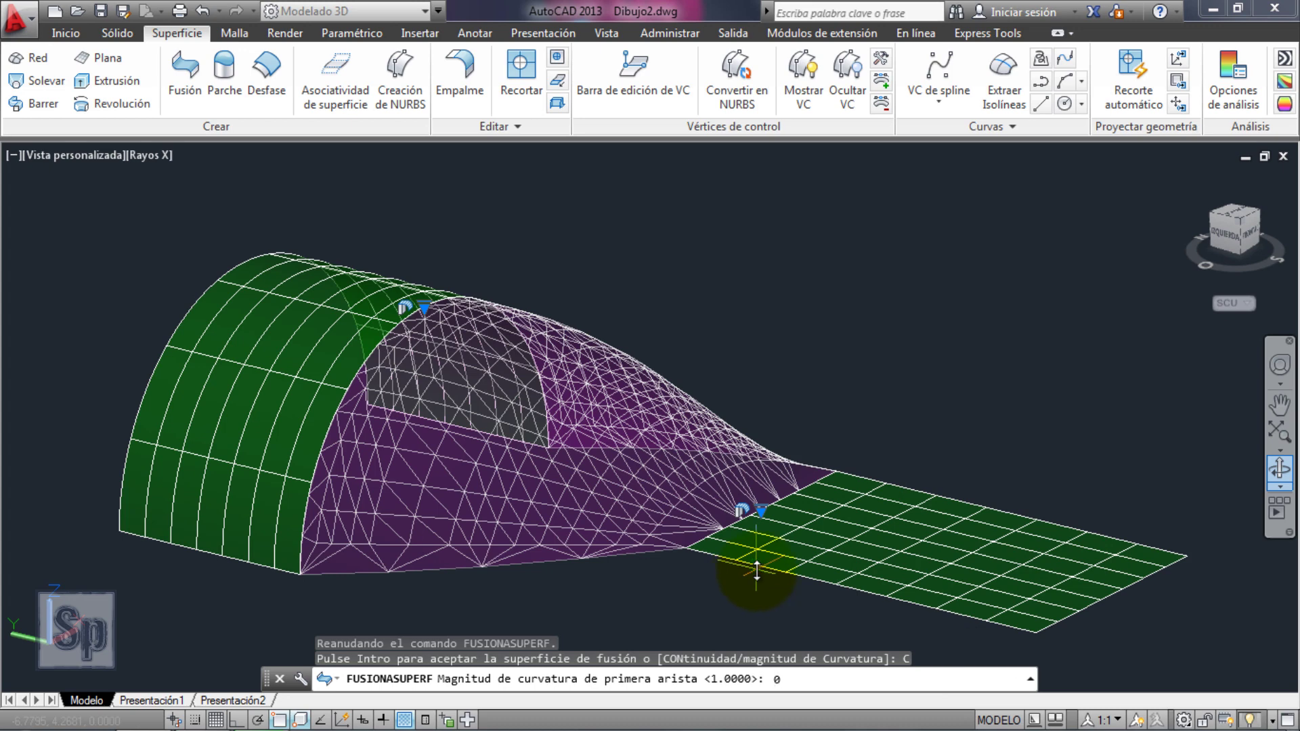
{"action": "key", "text": "Return"}
{"action": "key", "text": "Return"}
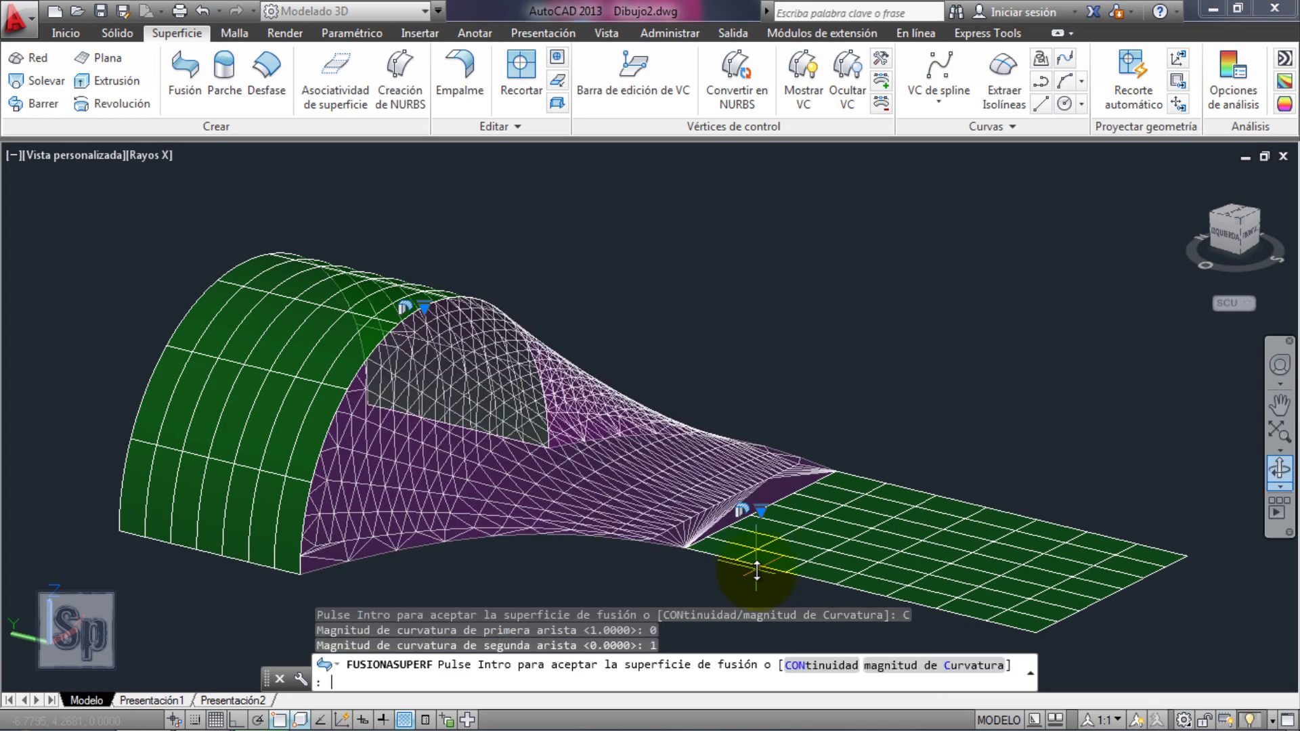
{"action": "left_click", "coordinate": [1271, 474]}
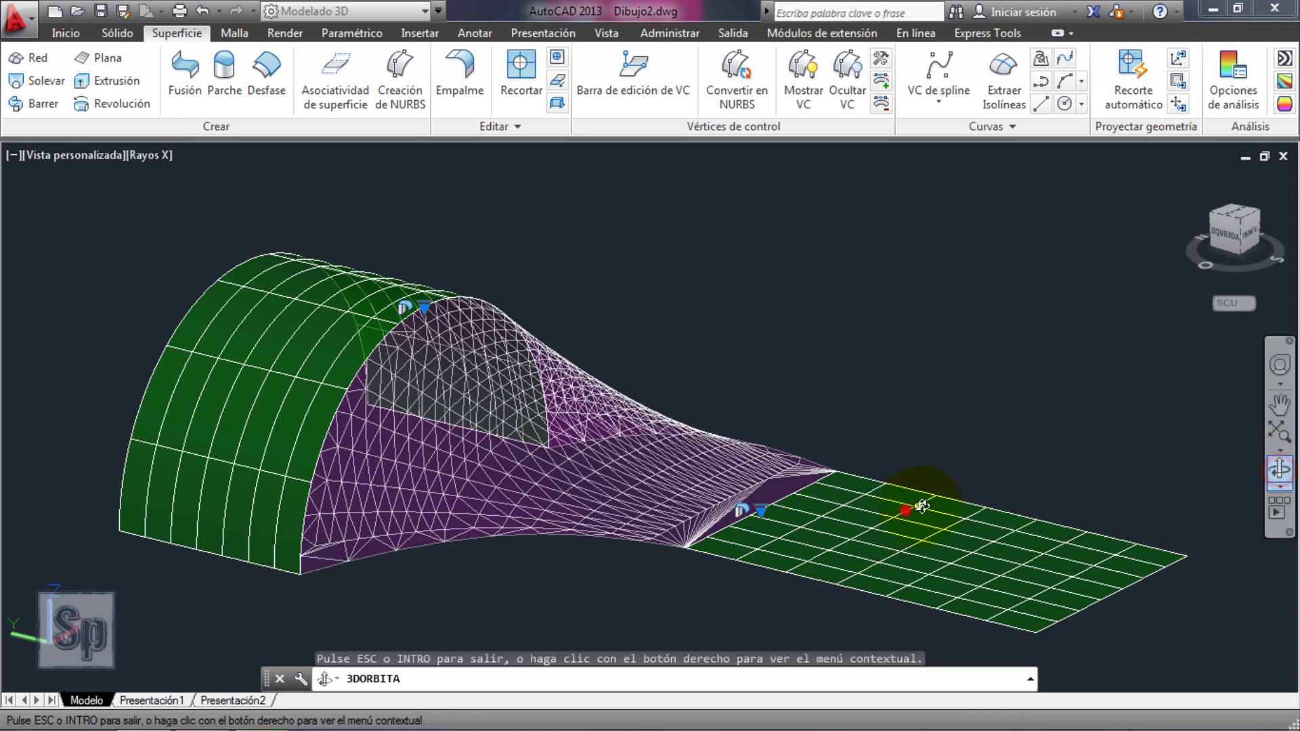
{"action": "mouse_move", "coordinate": [899, 493]}
{"action": "left_mouse_down"}
{"action": "mouse_move", "coordinate": [996, 466]}
{"action": "mouse_move", "coordinate": [987, 450]}
{"action": "mouse_move", "coordinate": [982, 489]}
{"action": "mouse_move", "coordinate": [470, 435]}
{"action": "left_mouse_up"}
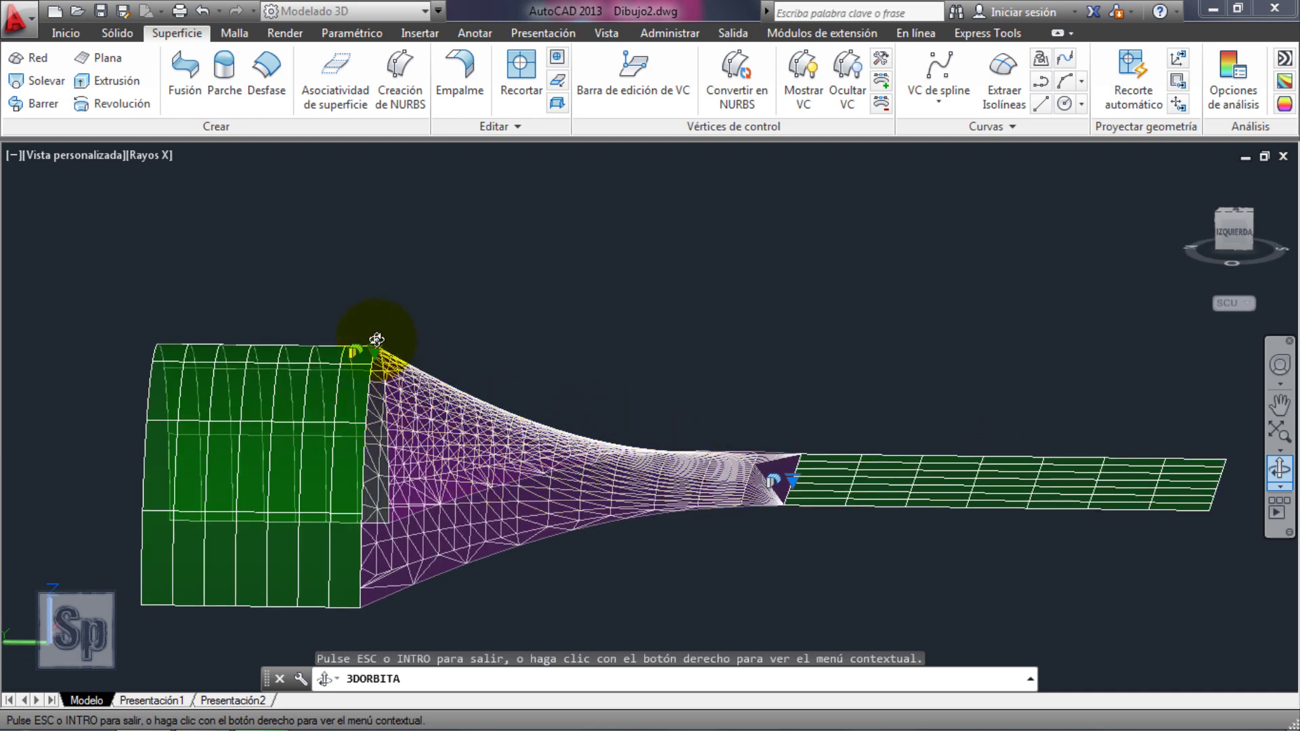
{"action": "mouse_move", "coordinate": [545, 466]}
{"action": "left_mouse_down"}
{"action": "mouse_move", "coordinate": [447, 488]}
{"action": "mouse_move", "coordinate": [473, 494]}
{"action": "mouse_move", "coordinate": [501, 455]}
{"action": "mouse_move", "coordinate": [488, 465]}
{"action": "mouse_move", "coordinate": [588, 463]}
{"action": "left_mouse_up"}
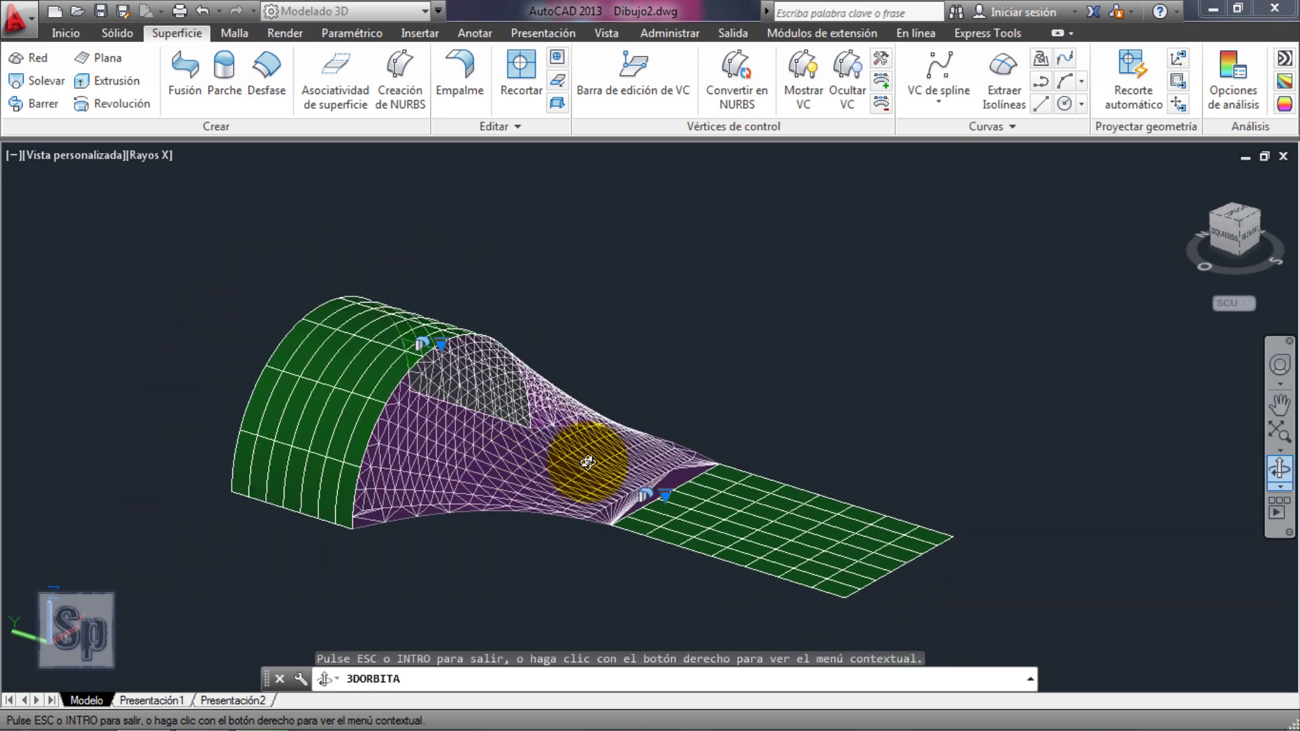
{"action": "key", "text": "Escape"}
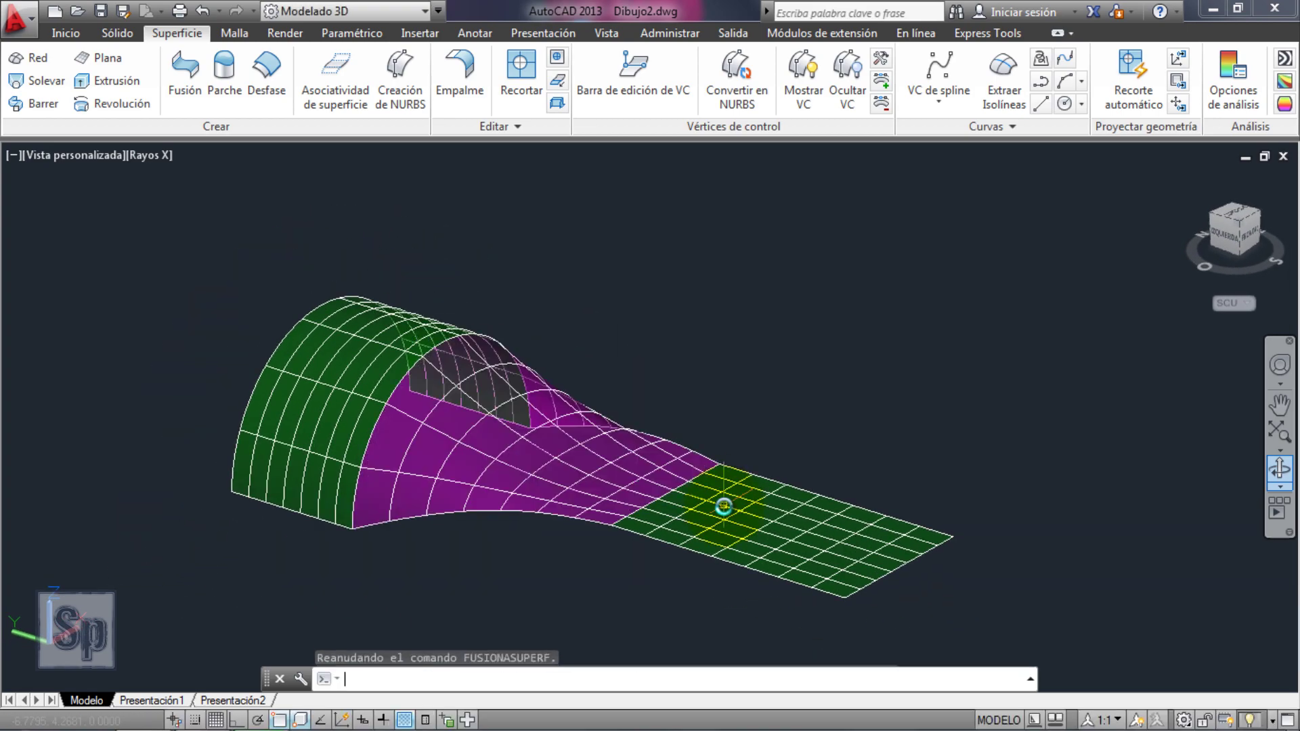
Orbit and zoom so the blue and green stacked ring pairs are both clearly visible.
{"action": "left_click", "coordinate": [1274, 476]}
{"action": "mouse_move", "coordinate": [779, 495]}
{"action": "left_mouse_down"}
{"action": "mouse_move", "coordinate": [656, 526]}
{"action": "mouse_move", "coordinate": [573, 500]}
{"action": "mouse_move", "coordinate": [548, 432]}
{"action": "mouse_move", "coordinate": [560, 459]}
{"action": "mouse_move", "coordinate": [711, 525]}
{"action": "mouse_move", "coordinate": [885, 488]}
{"action": "mouse_move", "coordinate": [892, 472]}
{"action": "mouse_move", "coordinate": [847, 508]}
{"action": "mouse_move", "coordinate": [531, 488]}
{"action": "mouse_move", "coordinate": [262, 450]}
{"action": "mouse_move", "coordinate": [431, 472]}
{"action": "left_mouse_up"}
{"action": "key", "text": "Escape"}
{"action": "scroll", "coordinate": [431, 472], "scroll_direction": "down", "scroll_amount": 3}
{"action": "scroll", "coordinate": [686, 434], "scroll_direction": "down", "scroll_amount": 2}
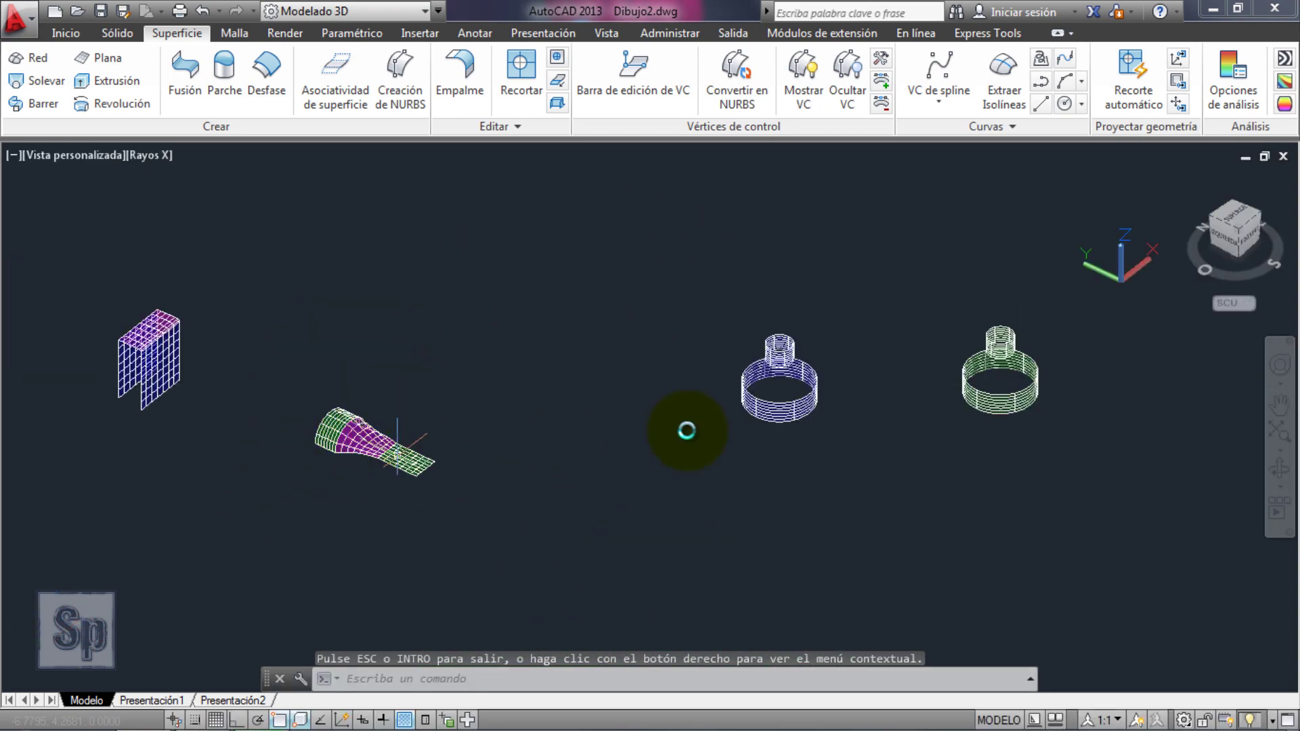
{"action": "scroll", "coordinate": [1148, 310], "scroll_direction": "up", "scroll_amount": 3}
{"action": "scroll", "coordinate": [1057, 359], "scroll_direction": "up", "scroll_amount": 3}
{"action": "scroll", "coordinate": [468, 592], "scroll_direction": "up", "scroll_amount": 2}
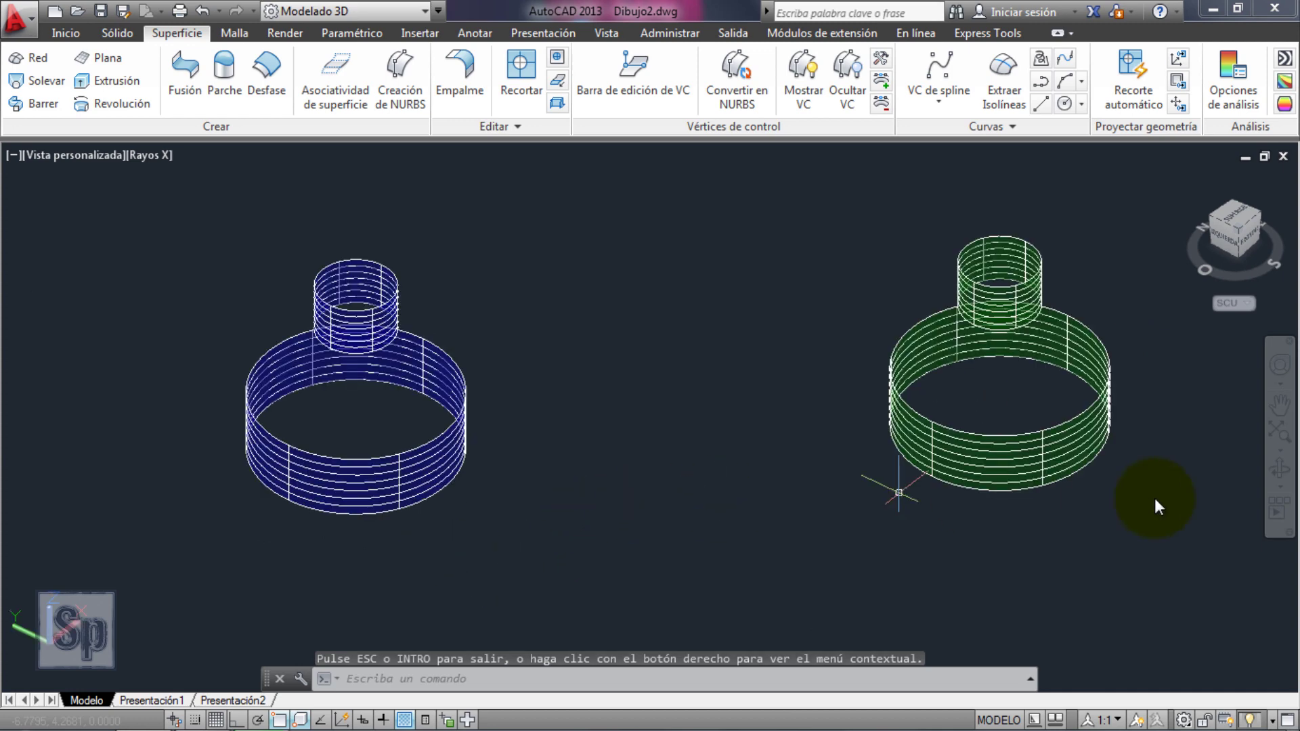
{"action": "left_click", "coordinate": [1280, 469]}
{"action": "left_click_drag", "start_coordinate": [929, 517], "coordinate": [925, 476]}
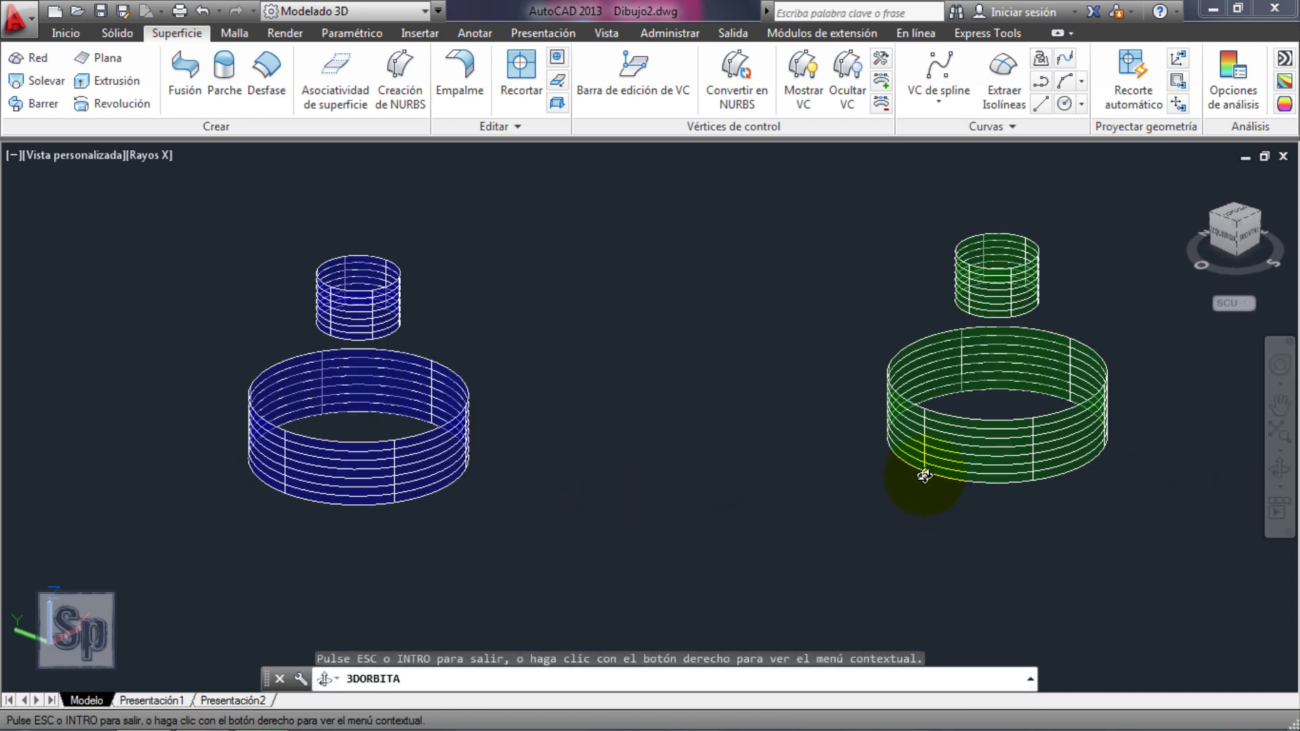
{"action": "mouse_move", "coordinate": [488, 422]}
{"action": "left_mouse_down"}
{"action": "mouse_move", "coordinate": [542, 479]}
{"action": "mouse_move", "coordinate": [560, 389]}
{"action": "left_mouse_up"}
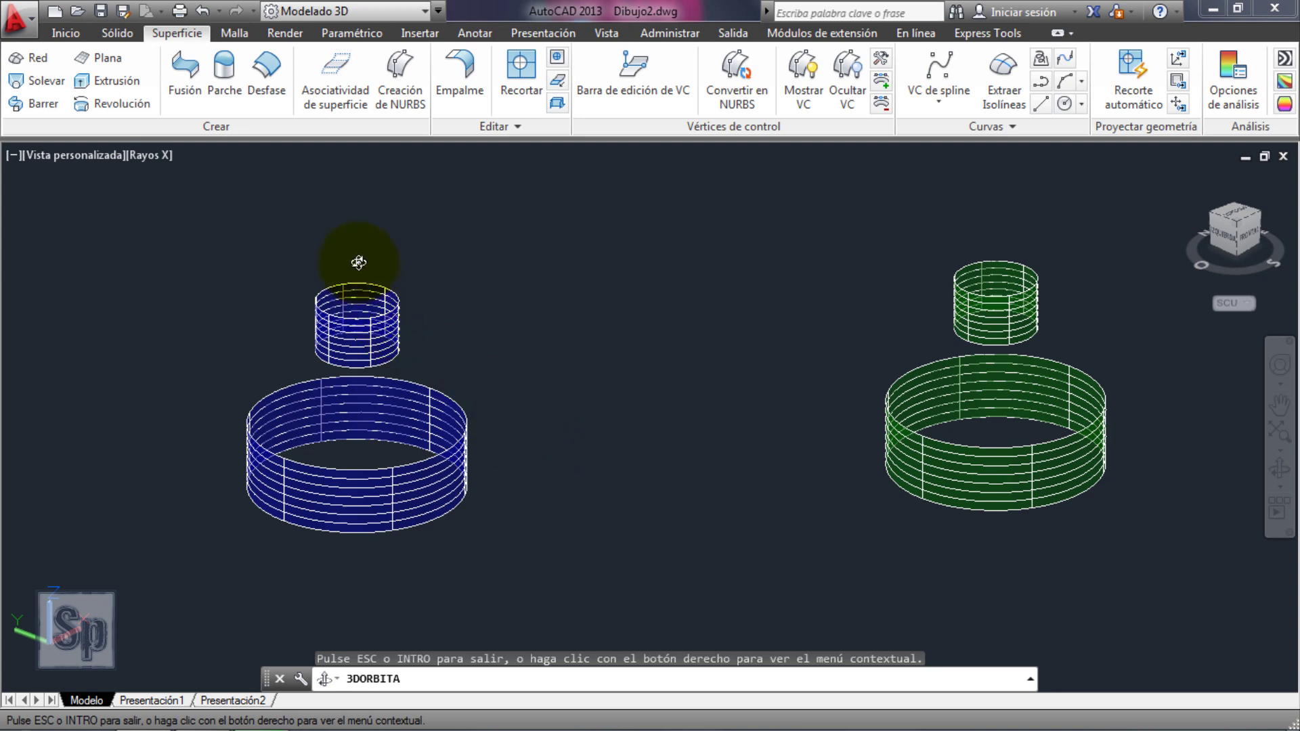
Start a blend from the wide blue ring's top edge to the small blue cylinder's bottom edge.
{"action": "left_click", "coordinate": [185, 74]}
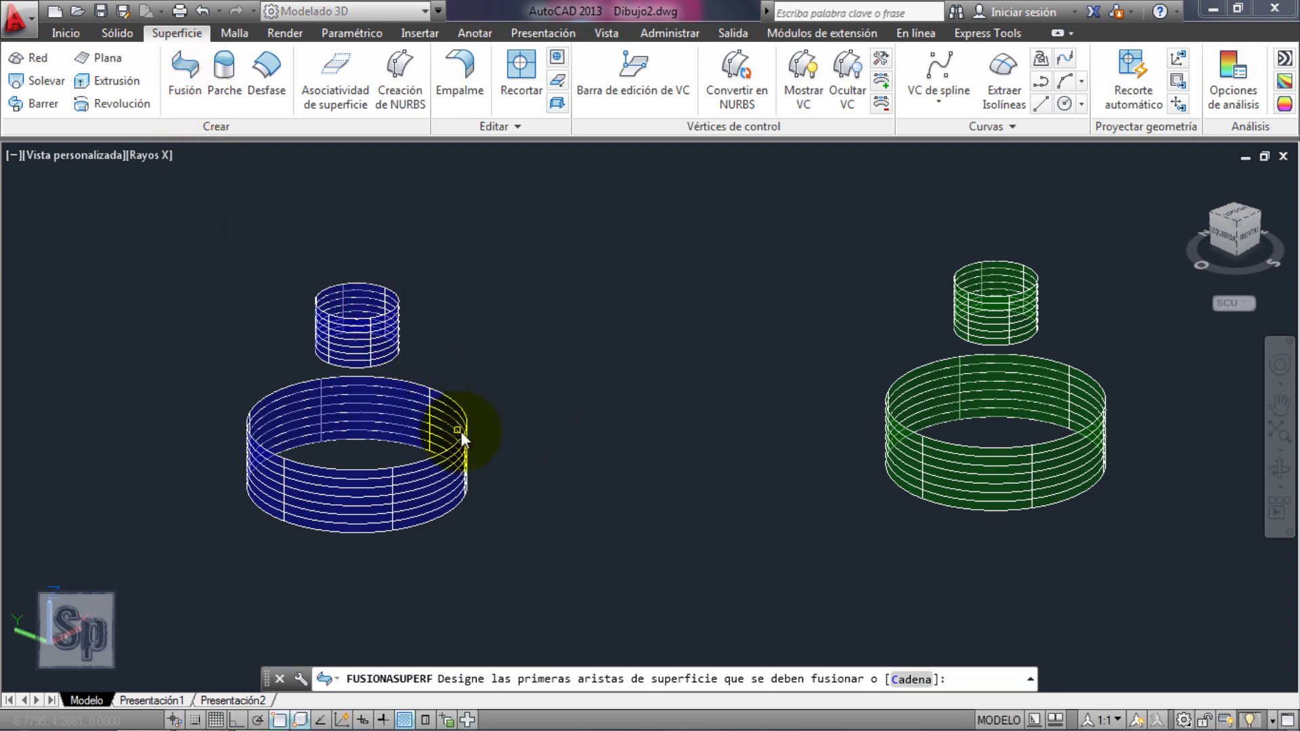
{"action": "left_click", "coordinate": [463, 433]}
{"action": "key", "text": "Return"}
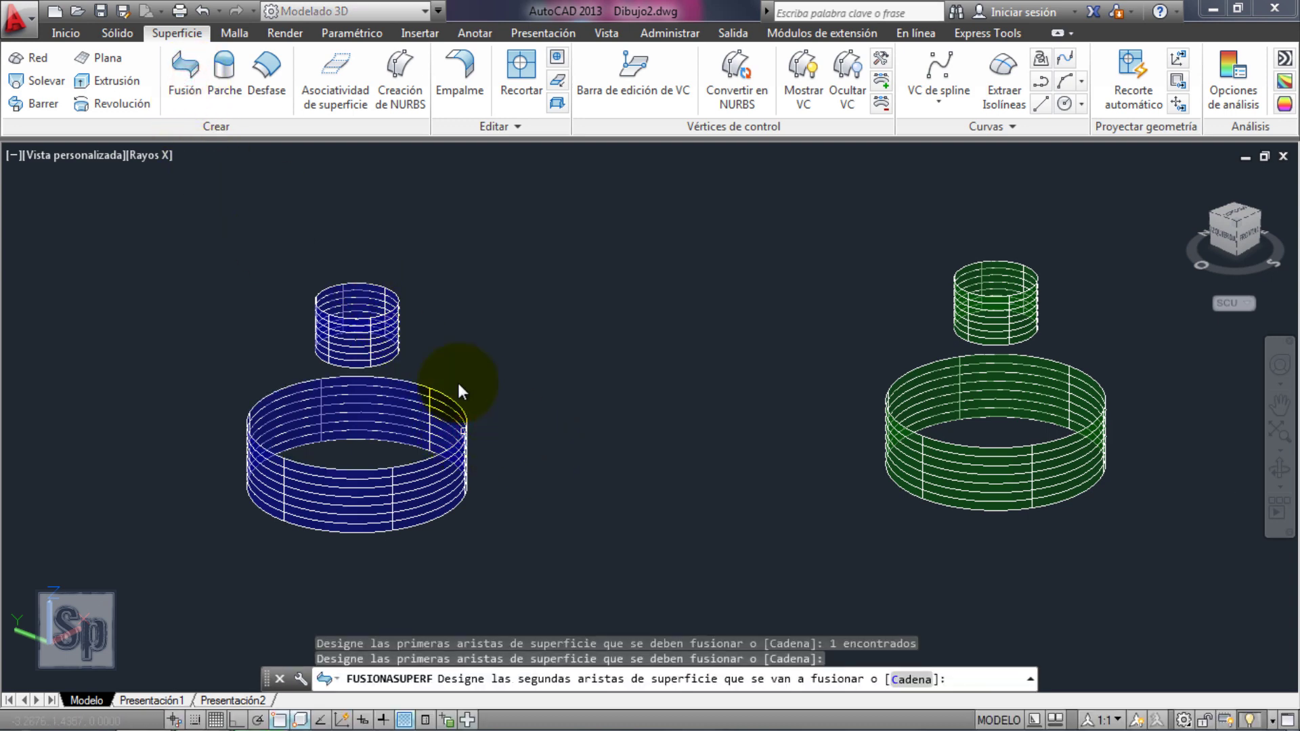
{"action": "left_click", "coordinate": [392, 364]}
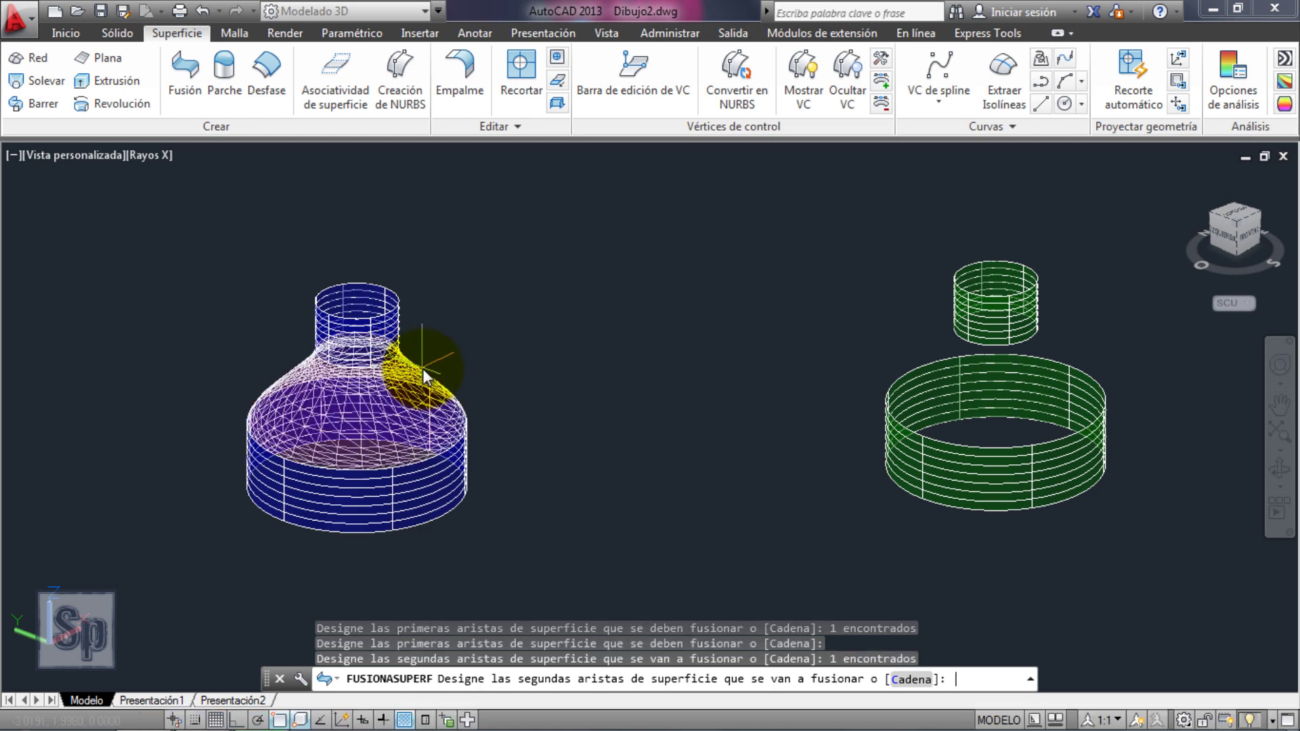
{"action": "key", "text": "Return"}
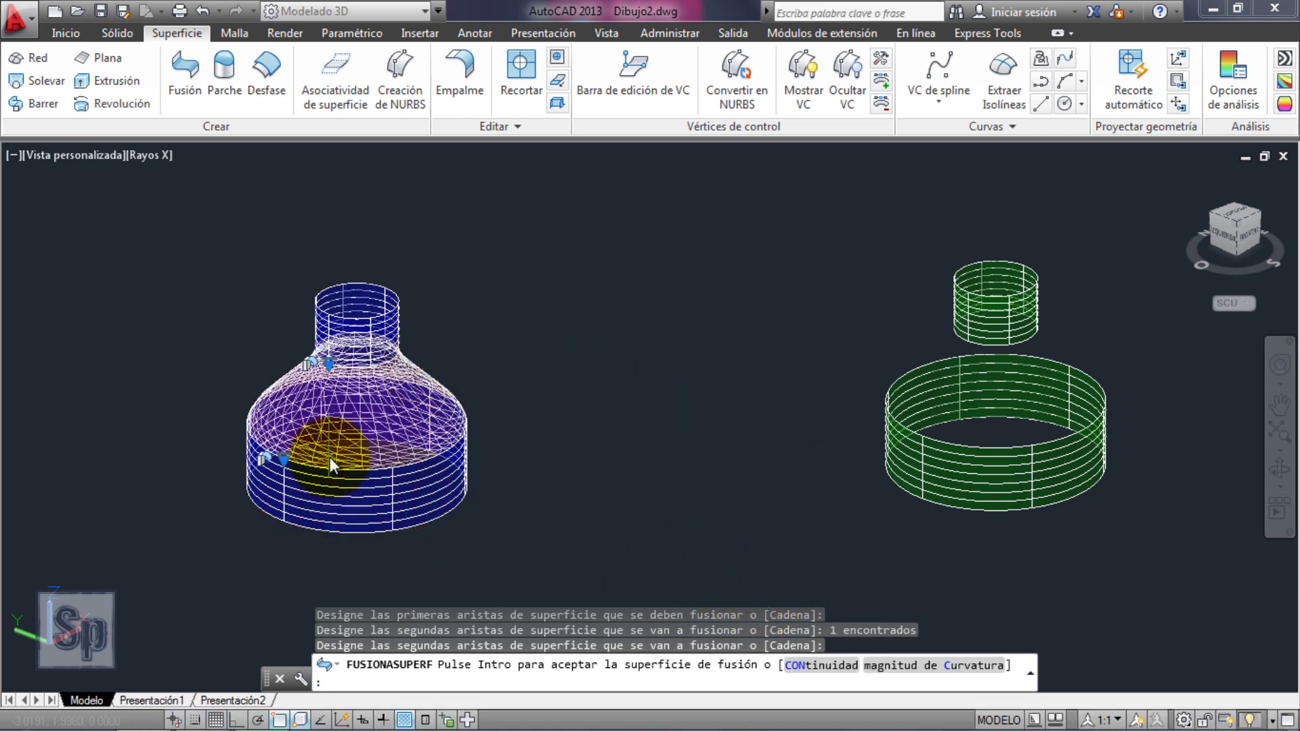
Set curvature magnitude 1 at both edges and accept the blue bottle blend.
{"action": "left_click", "coordinate": [937, 669]}
{"action": "type", "text": "1"}
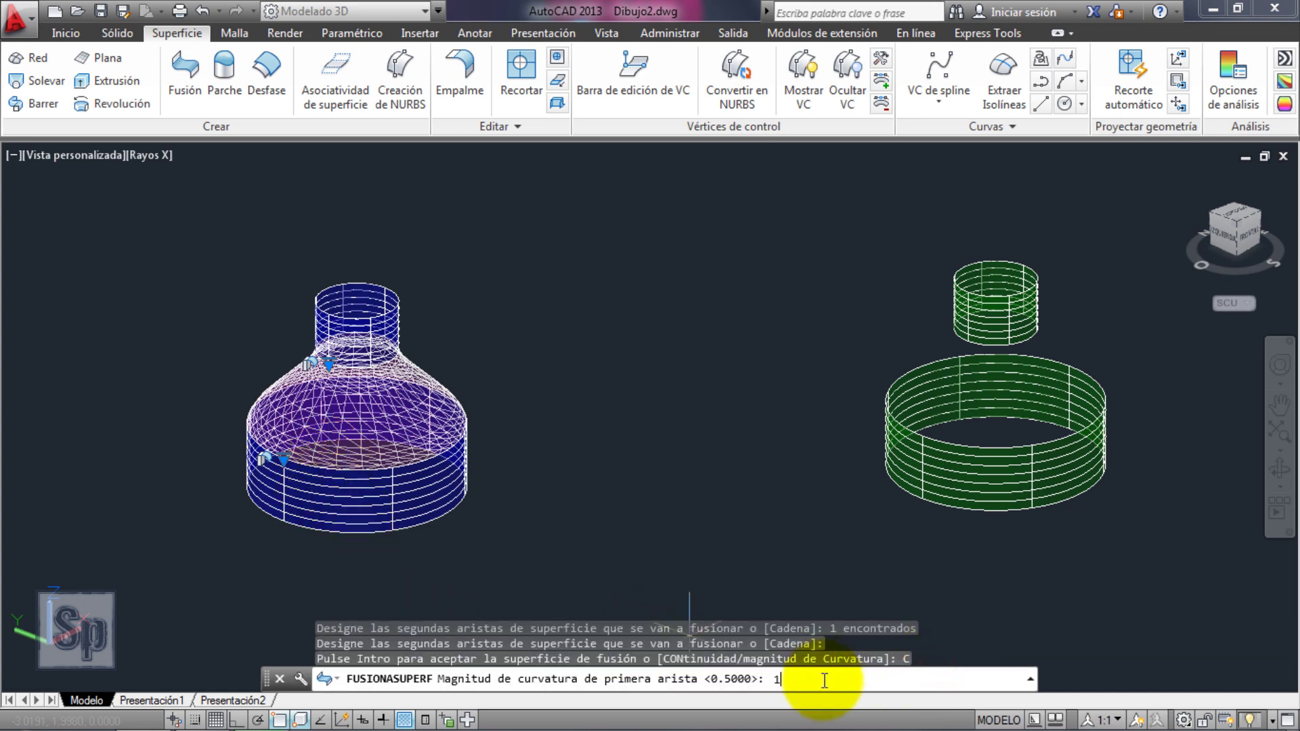
{"action": "key", "text": "Return"}
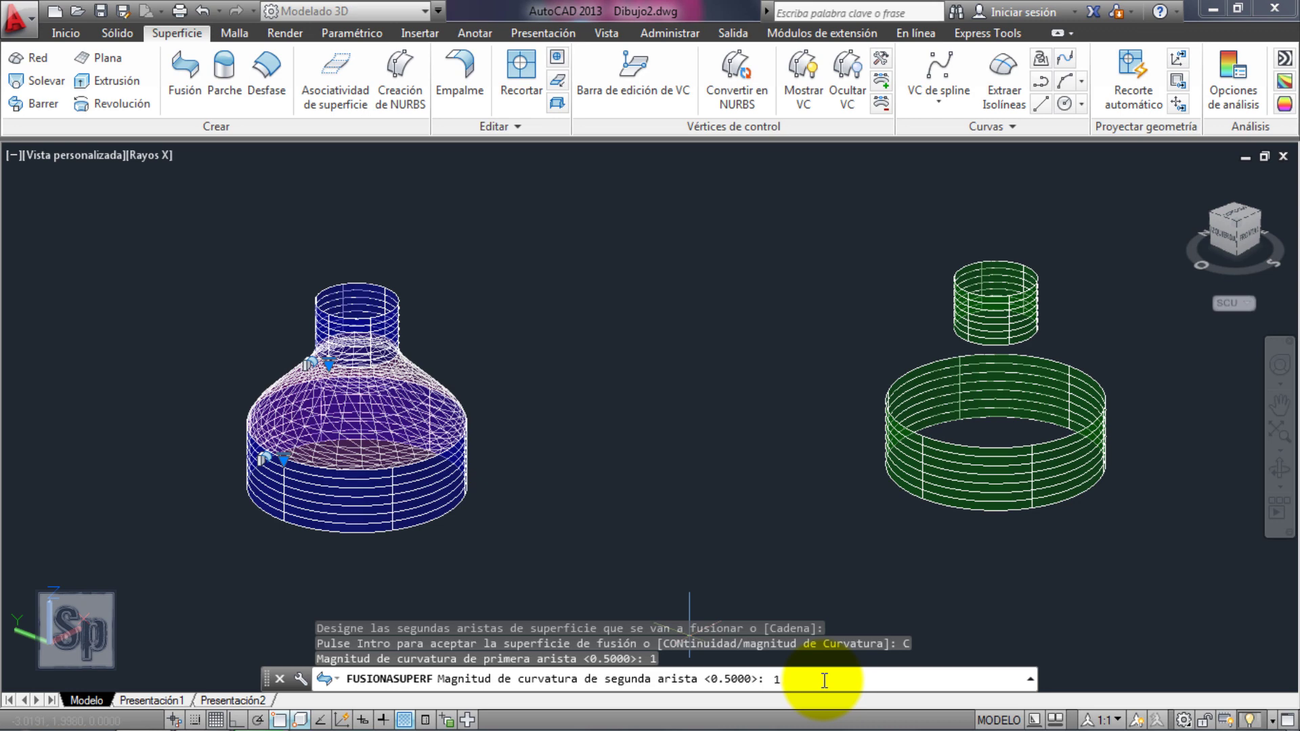
{"action": "key", "text": "Return"}
{"action": "key", "text": "Return"}
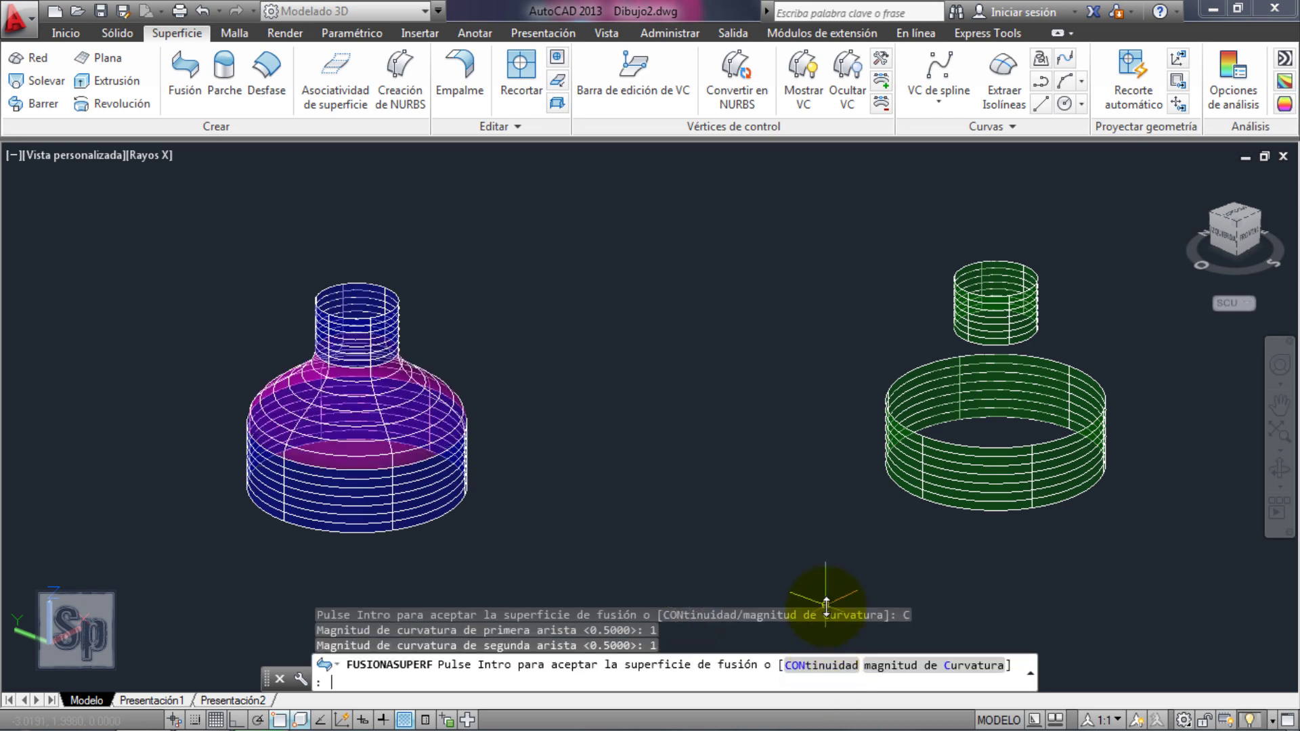
{"action": "key", "text": "Return"}
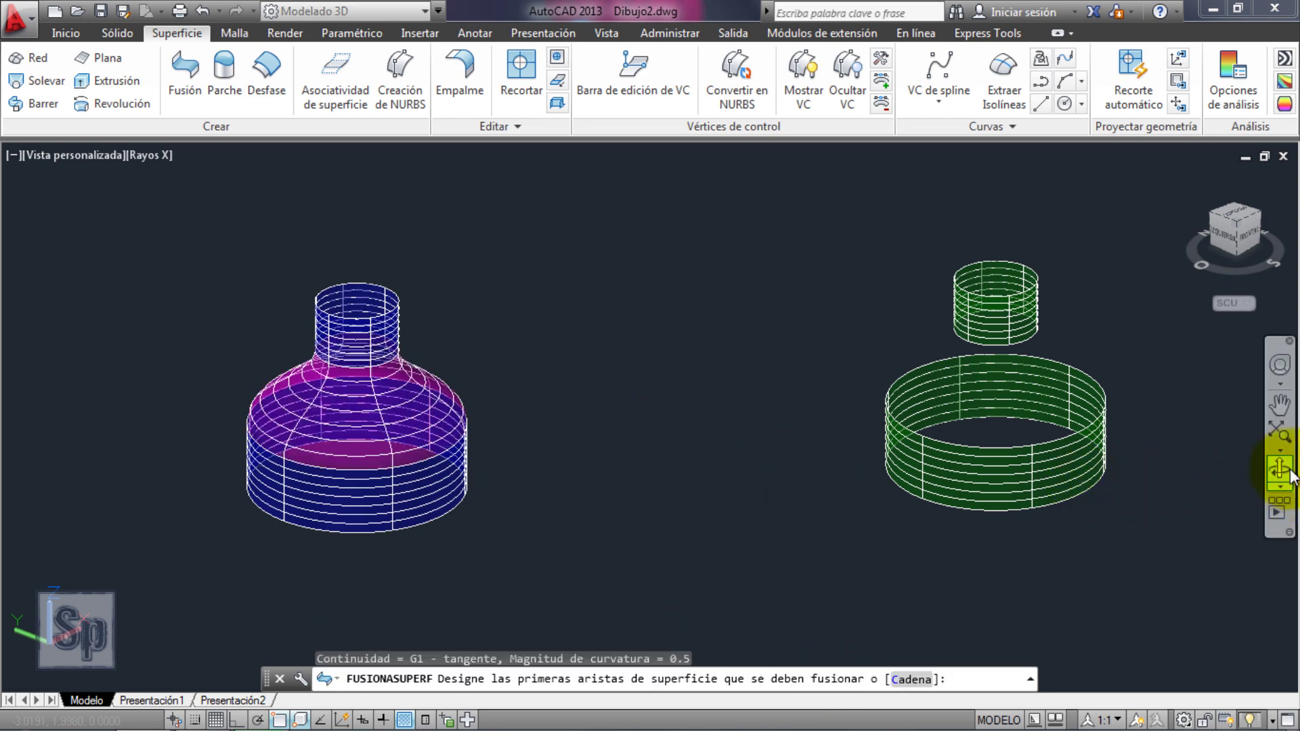
{"action": "left_click", "coordinate": [1279, 469]}
Blend the wide green ring's top edge to the small cylinder's bottom edge with curvature magnitudes 0 and 0.
{"action": "mouse_move", "coordinate": [761, 470]}
{"action": "left_mouse_down"}
{"action": "mouse_move", "coordinate": [685, 441]}
{"action": "mouse_move", "coordinate": [652, 407]}
{"action": "mouse_move", "coordinate": [717, 444]}
{"action": "mouse_move", "coordinate": [698, 464]}
{"action": "mouse_move", "coordinate": [726, 465]}
{"action": "mouse_move", "coordinate": [407, 478]}
{"action": "mouse_move", "coordinate": [958, 406]}
{"action": "mouse_move", "coordinate": [987, 388]}
{"action": "left_mouse_up"}
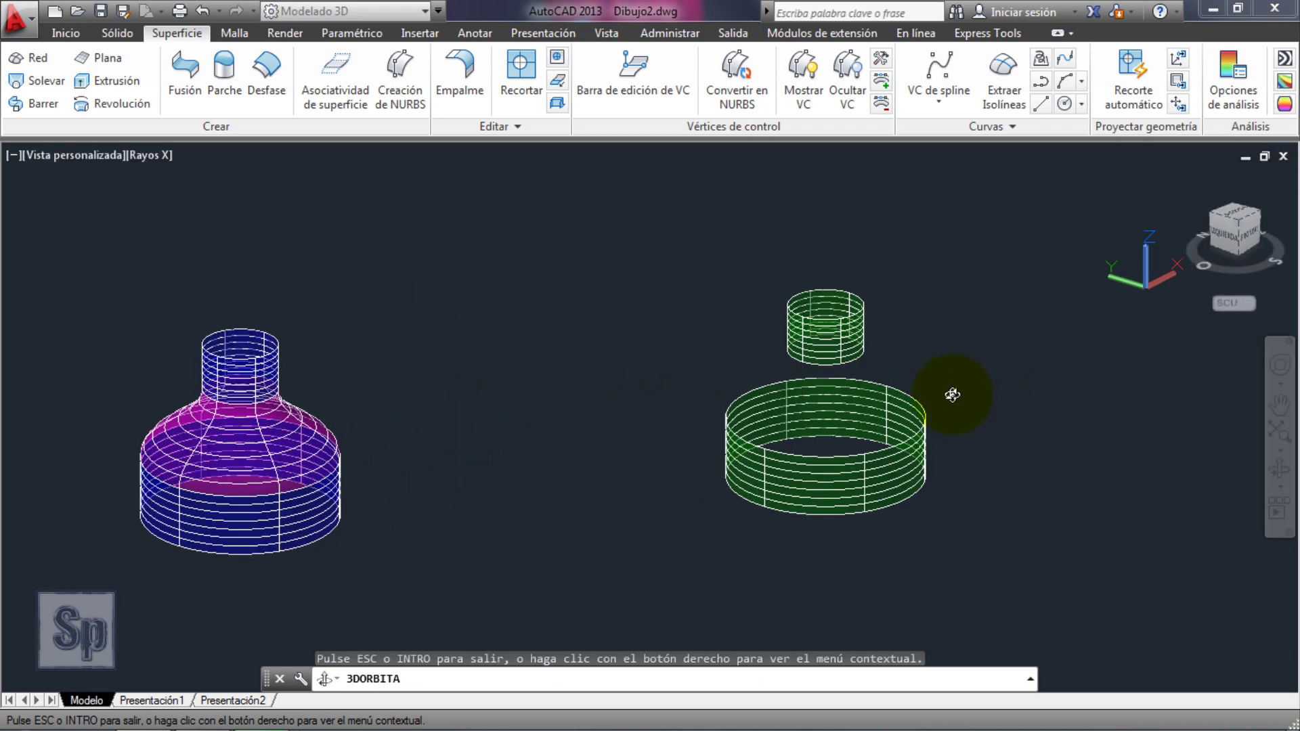
{"action": "key", "text": "Escape"}
{"action": "left_click", "coordinate": [178, 65]}
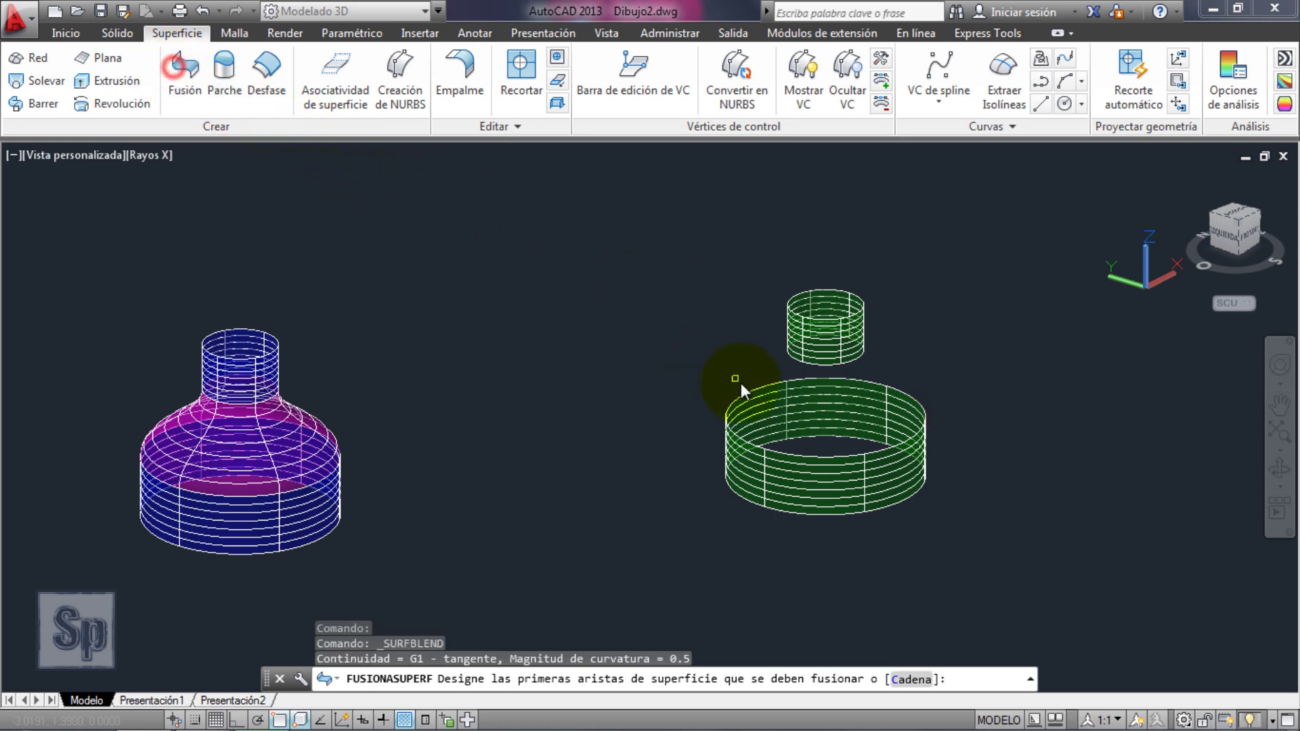
{"action": "left_click", "coordinate": [817, 457]}
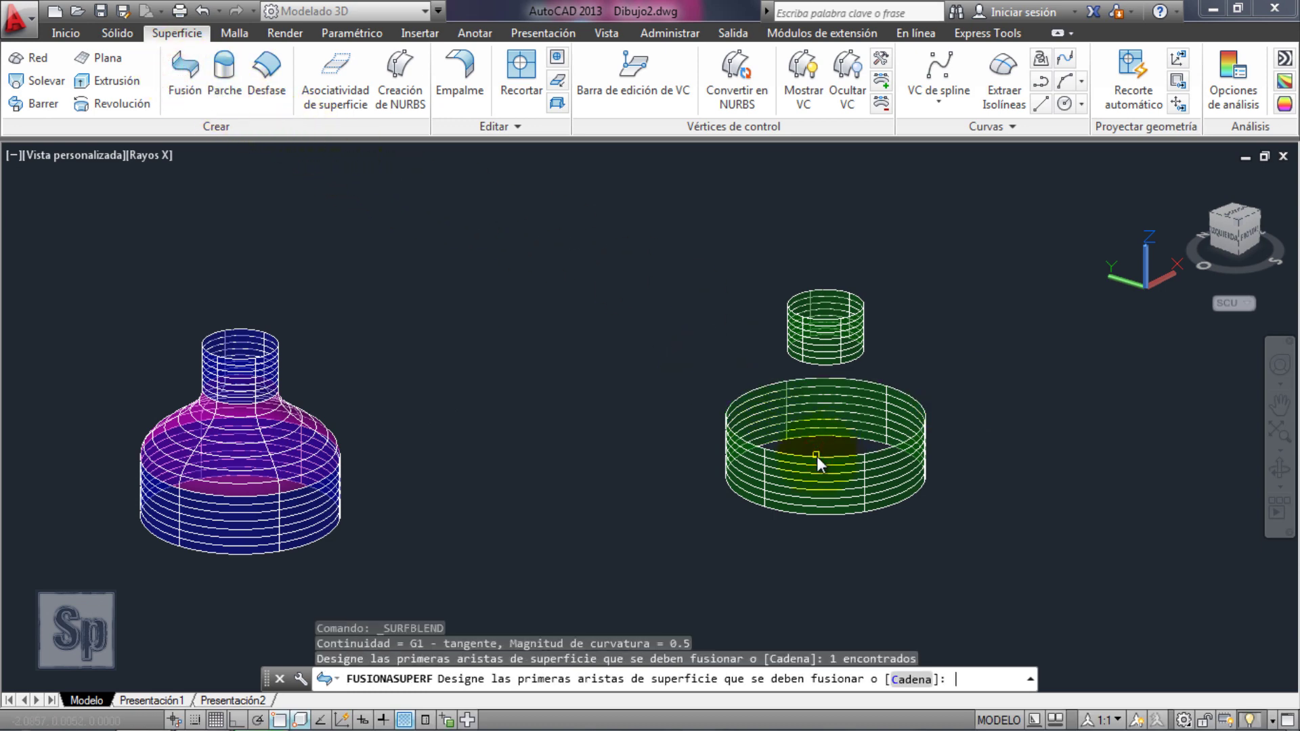
{"action": "key", "text": "Return"}
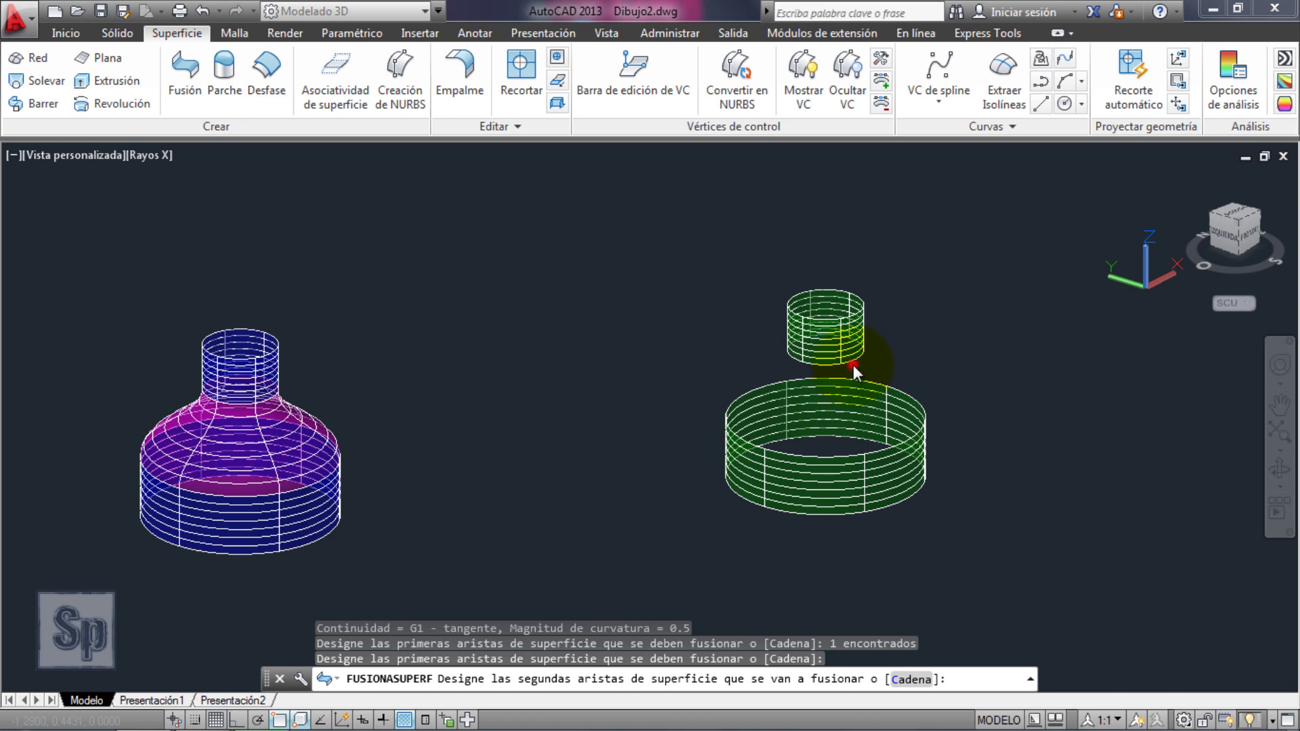
{"action": "left_click", "coordinate": [853, 364]}
{"action": "key", "text": "Return"}
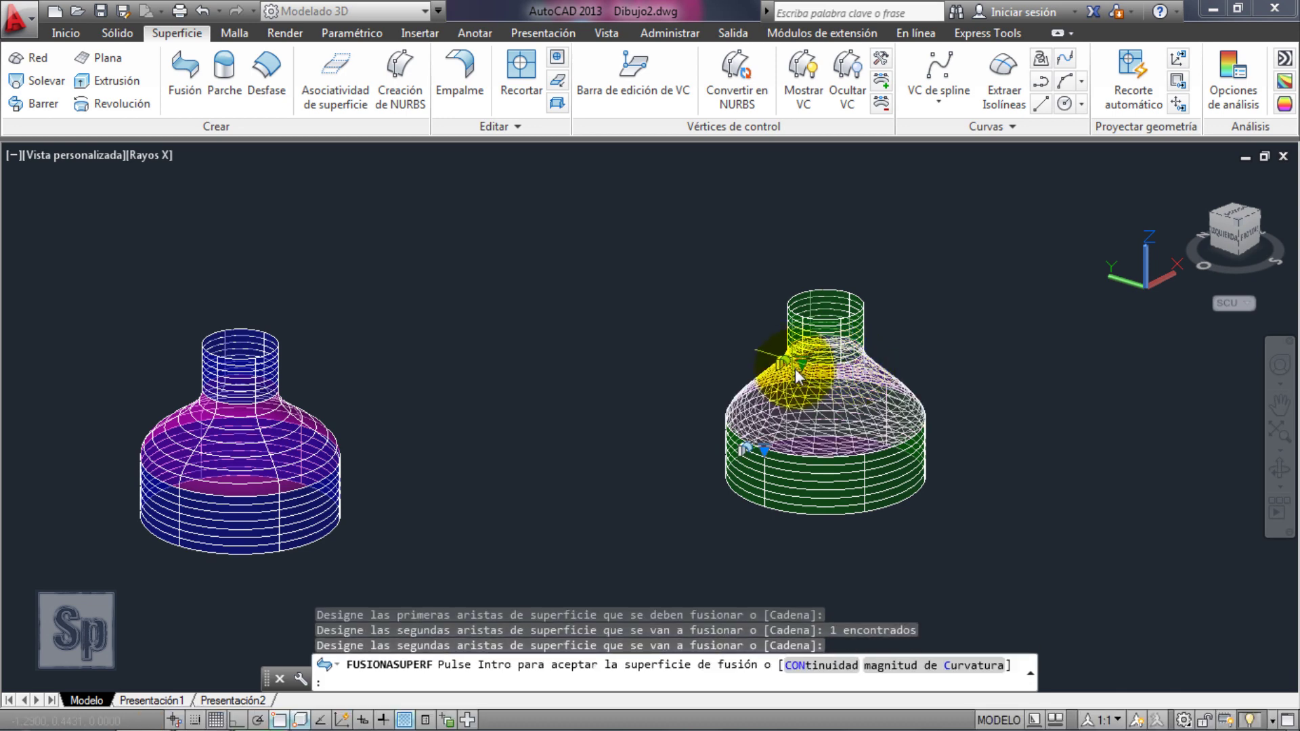
{"action": "left_click", "coordinate": [954, 668]}
{"action": "type", "text": "0"}
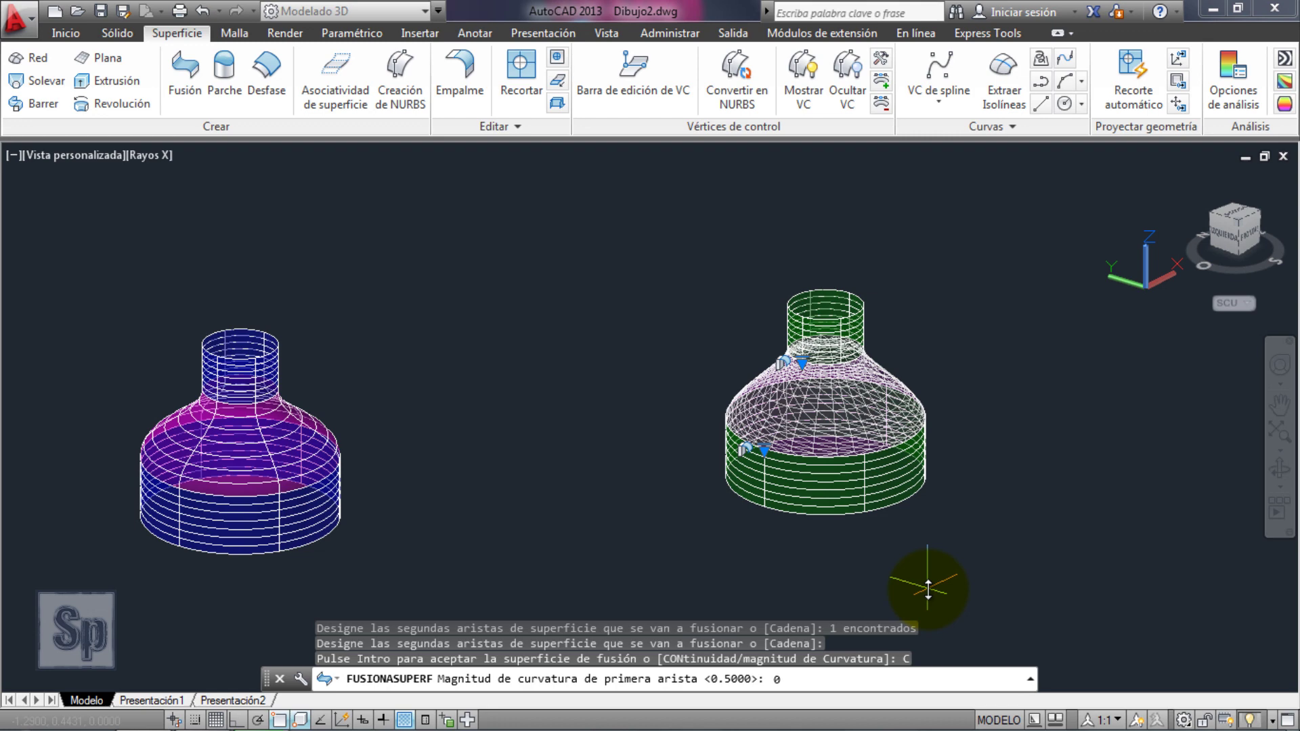
{"action": "key", "text": "Return"}
{"action": "key", "text": "Return"}
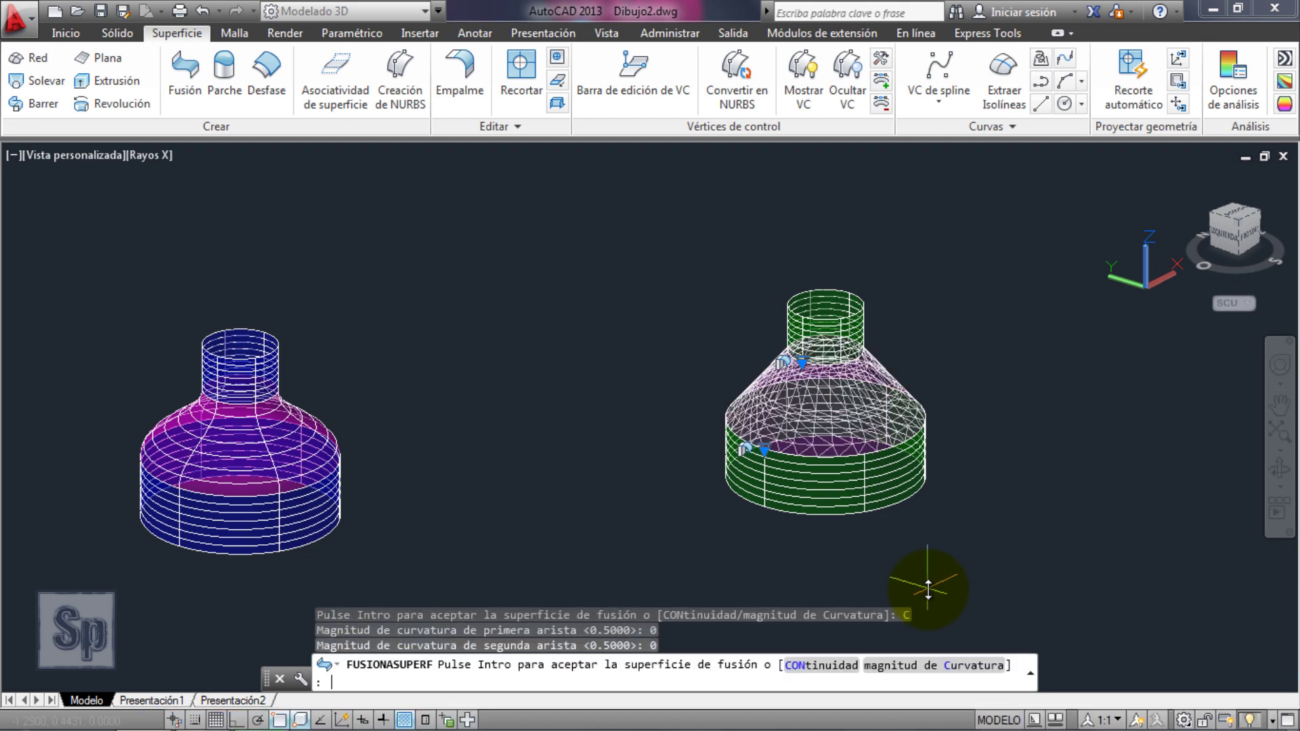
{"action": "key", "text": "Return"}
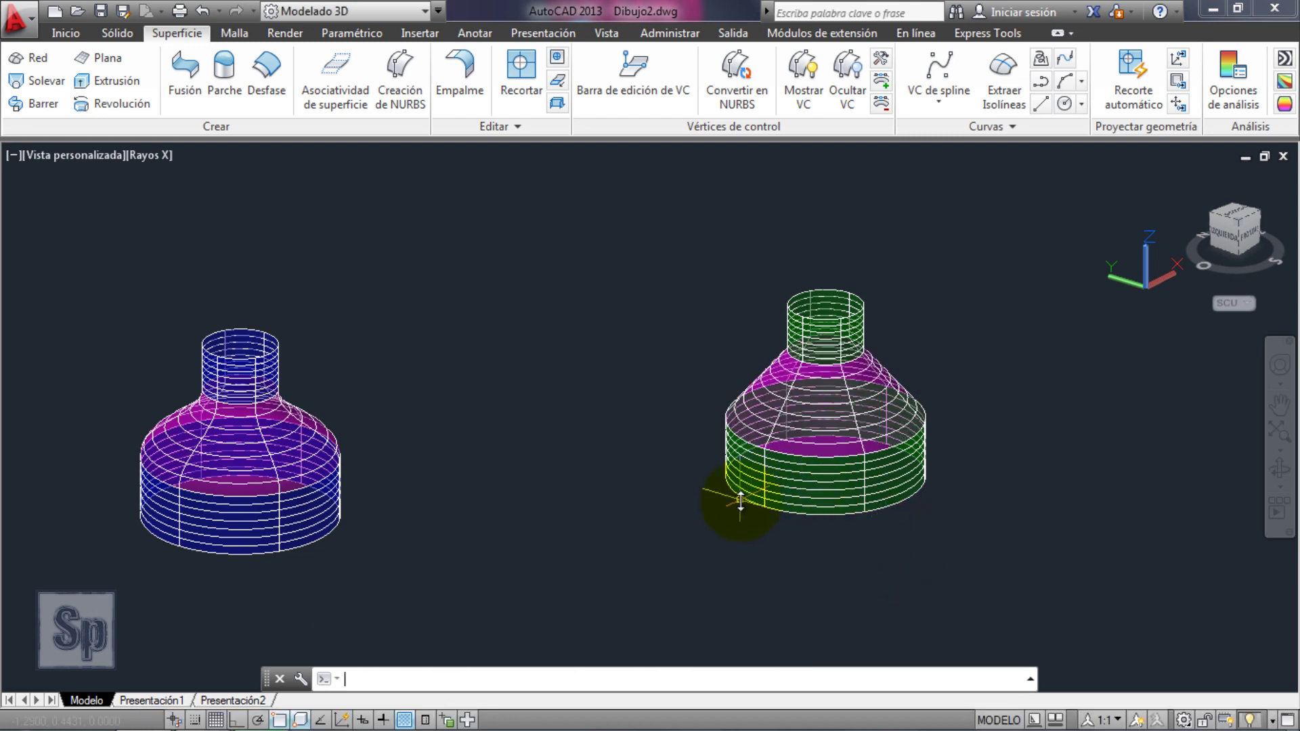
{"action": "key", "text": "Return"}
{"action": "key", "text": "Escape"}
{"action": "scroll", "coordinate": [789, 504], "scroll_direction": "down", "scroll_amount": 2}
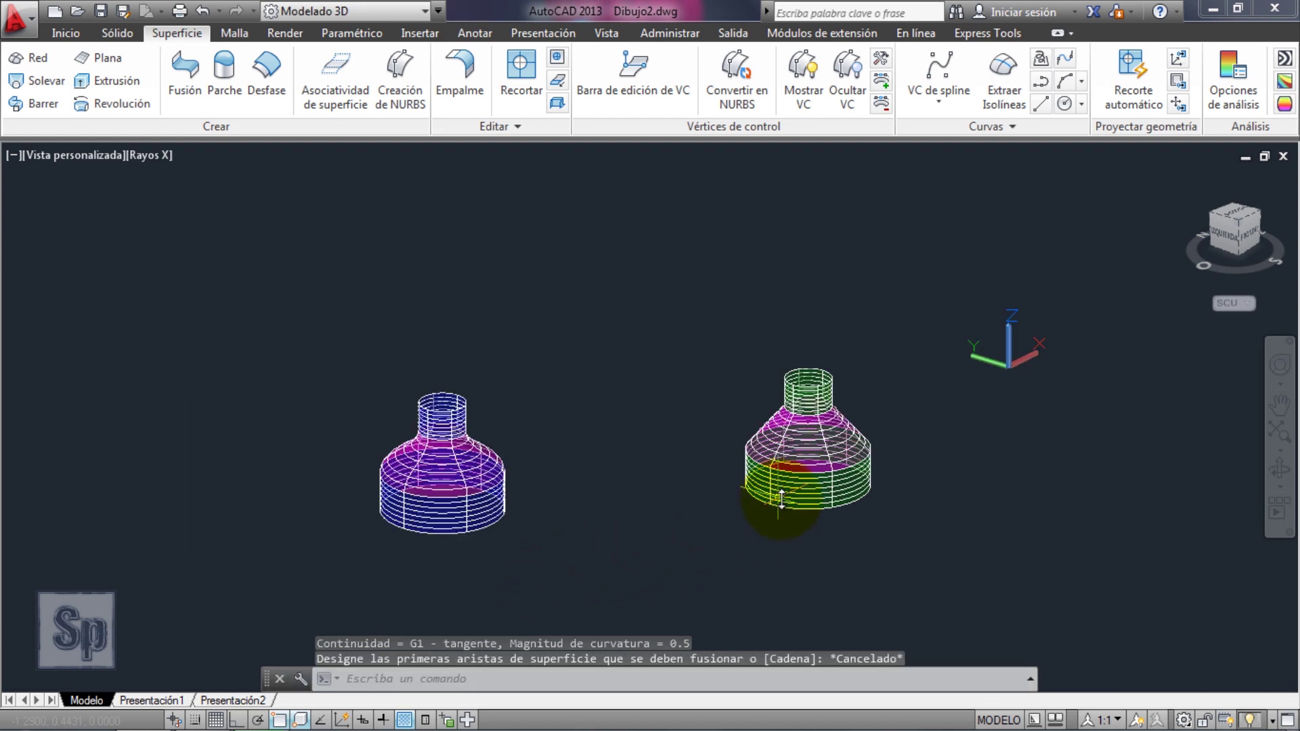
{"action": "left_click", "coordinate": [1285, 474]}
{"action": "mouse_move", "coordinate": [790, 531]}
{"action": "left_mouse_down"}
{"action": "mouse_move", "coordinate": [740, 474]}
{"action": "mouse_move", "coordinate": [731, 489]}
{"action": "left_mouse_up"}
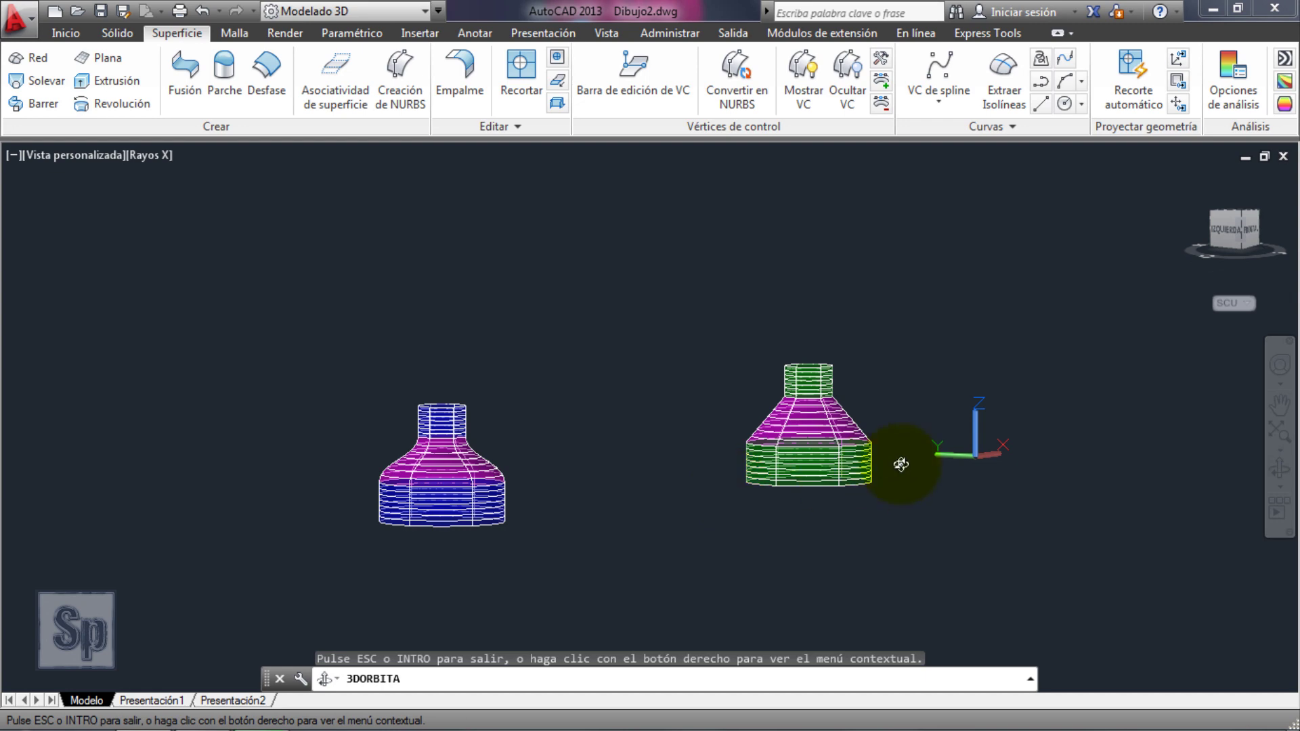
{"action": "mouse_move", "coordinate": [901, 464]}
{"action": "left_mouse_down"}
{"action": "mouse_move", "coordinate": [441, 508]}
{"action": "mouse_move", "coordinate": [499, 468]}
{"action": "left_mouse_up"}
{"action": "scroll", "coordinate": [447, 501], "scroll_direction": "up", "scroll_amount": 2}
{"action": "scroll", "coordinate": [458, 495], "scroll_direction": "up", "scroll_amount": 2}
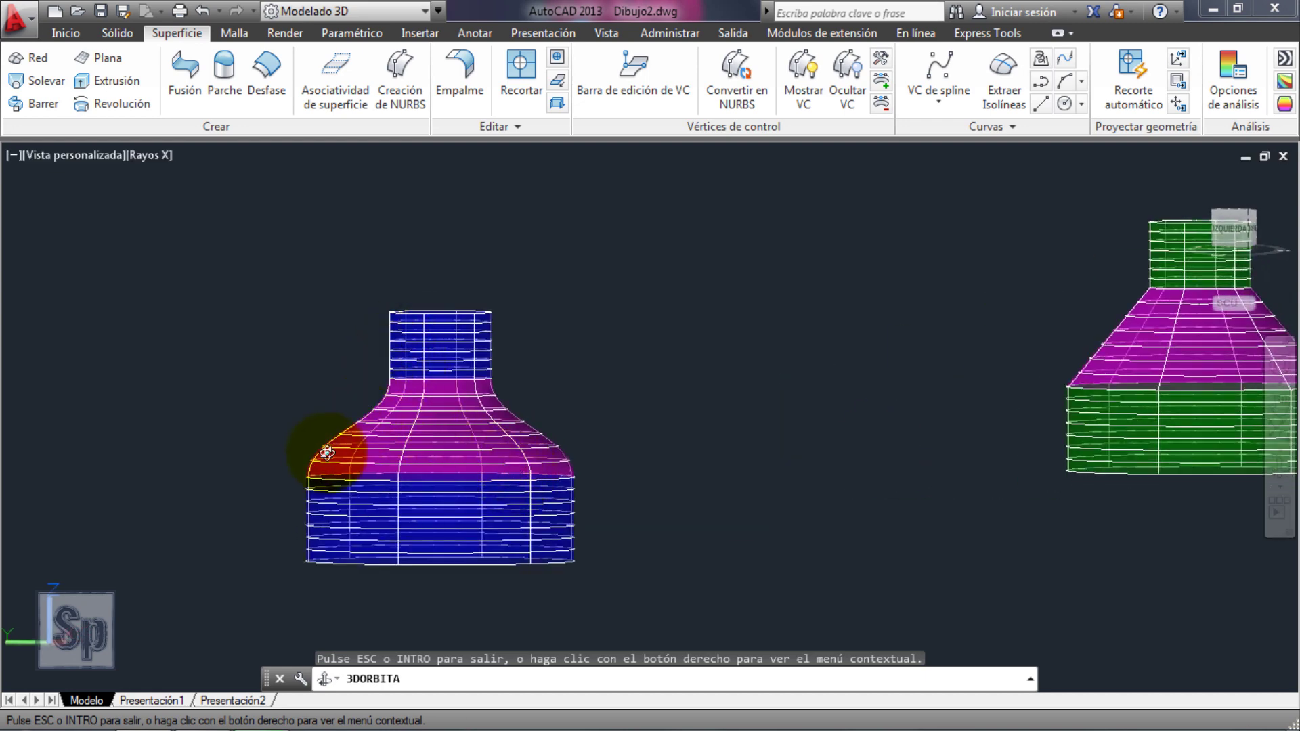
{"action": "scroll", "coordinate": [210, 476], "scroll_direction": "down", "scroll_amount": 1}
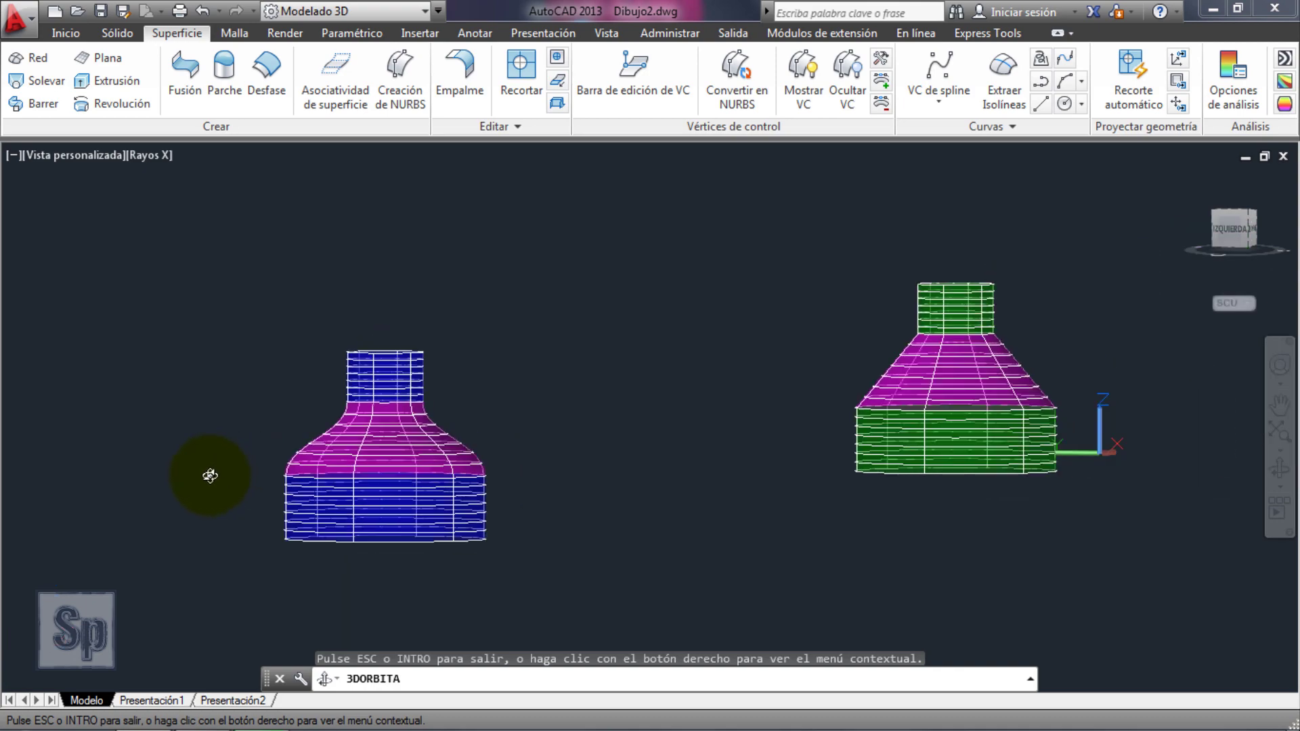
{"action": "left_click_drag", "start_coordinate": [210, 476], "coordinate": [1167, 392]}
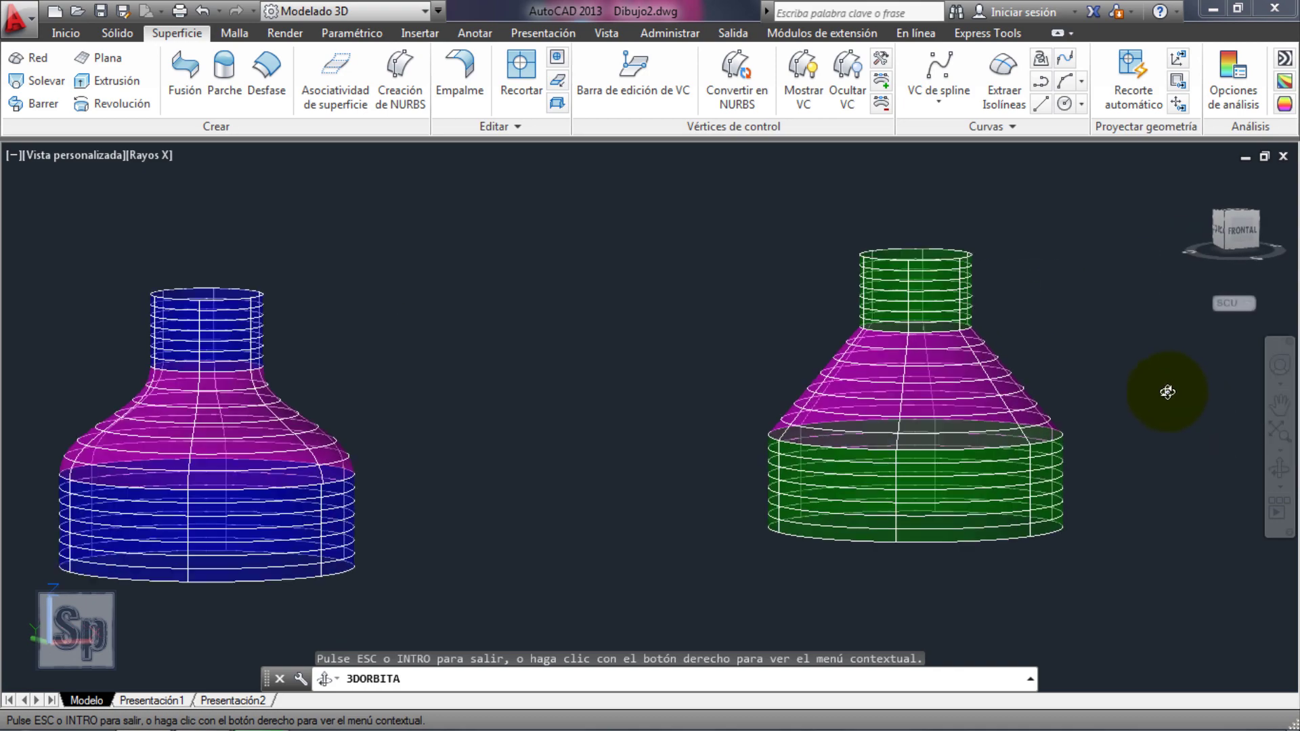
{"action": "left_click_drag", "start_coordinate": [1081, 413], "coordinate": [974, 436]}
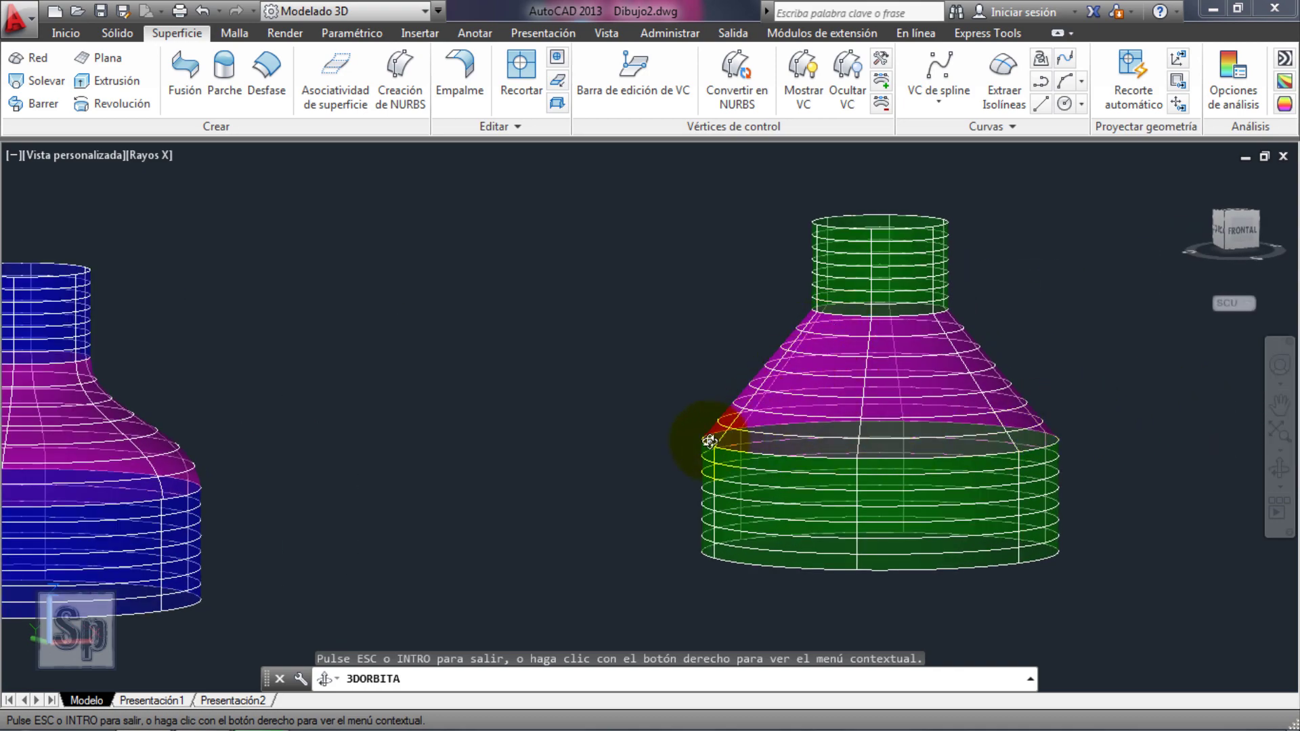
{"action": "scroll", "coordinate": [722, 436], "scroll_direction": "up", "scroll_amount": 2}
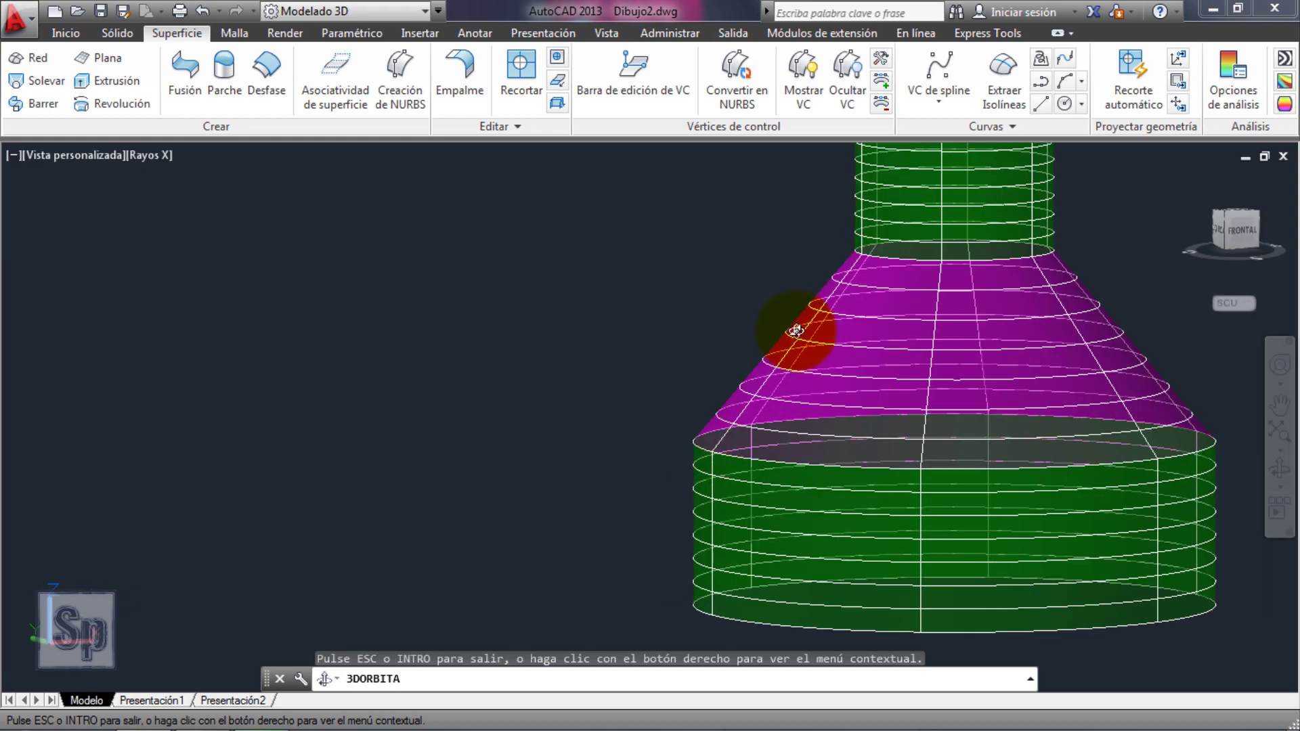
{"action": "scroll", "coordinate": [717, 385], "scroll_direction": "down", "scroll_amount": 3}
{"action": "mouse_move", "coordinate": [848, 354]}
{"action": "left_mouse_down"}
{"action": "mouse_move", "coordinate": [625, 424]}
{"action": "mouse_move", "coordinate": [706, 413]}
{"action": "left_mouse_up"}
{"action": "scroll", "coordinate": [706, 412], "scroll_direction": "down", "scroll_amount": 2}
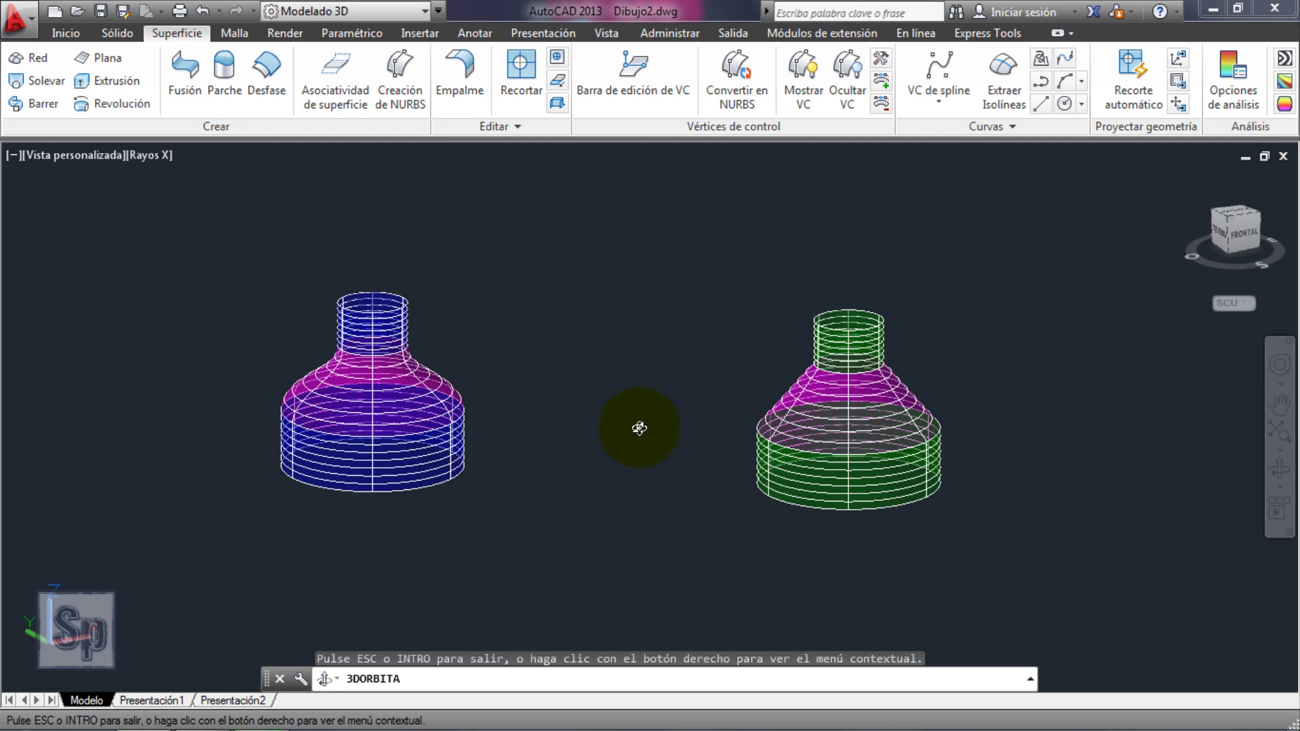
{"action": "scroll", "coordinate": [639, 427], "scroll_direction": "down", "scroll_amount": 2}
{"action": "scroll", "coordinate": [352, 446], "scroll_direction": "down", "scroll_amount": 3}
{"action": "scroll", "coordinate": [480, 469], "scroll_direction": "down", "scroll_amount": 1}
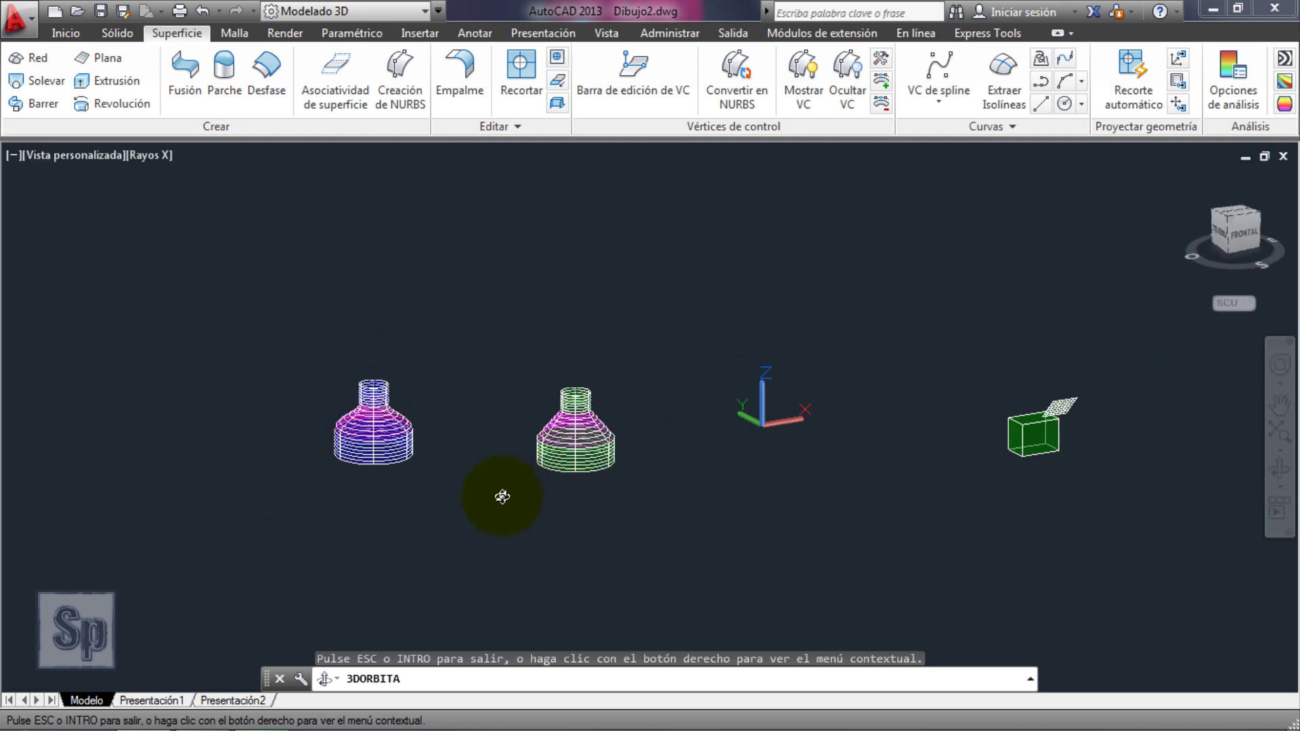
Zoom and orbit to frame the green box and the tilted grid plane.
{"action": "key", "text": "Escape"}
{"action": "scroll", "coordinate": [570, 479], "scroll_direction": "up", "scroll_amount": 2}
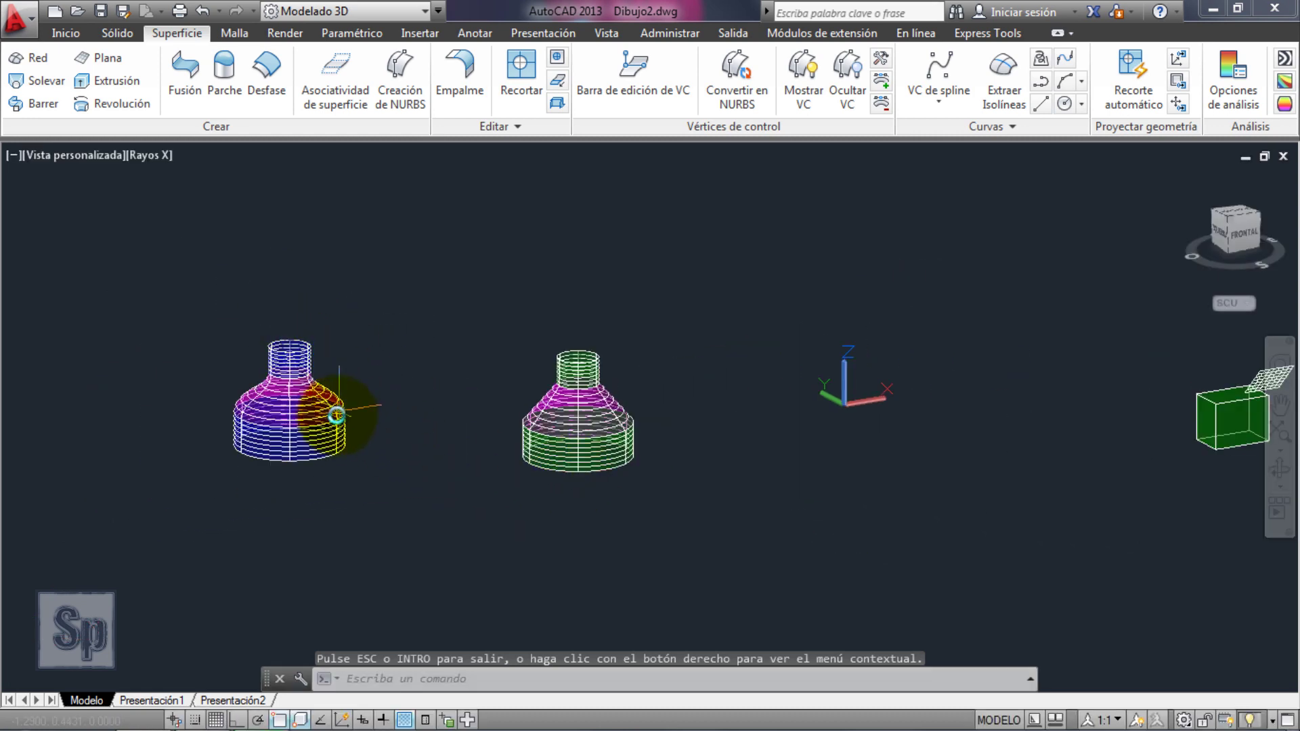
{"action": "scroll", "coordinate": [204, 377], "scroll_direction": "down", "scroll_amount": 4}
{"action": "scroll", "coordinate": [619, 421], "scroll_direction": "up", "scroll_amount": 3}
{"action": "scroll", "coordinate": [618, 420], "scroll_direction": "up", "scroll_amount": 2}
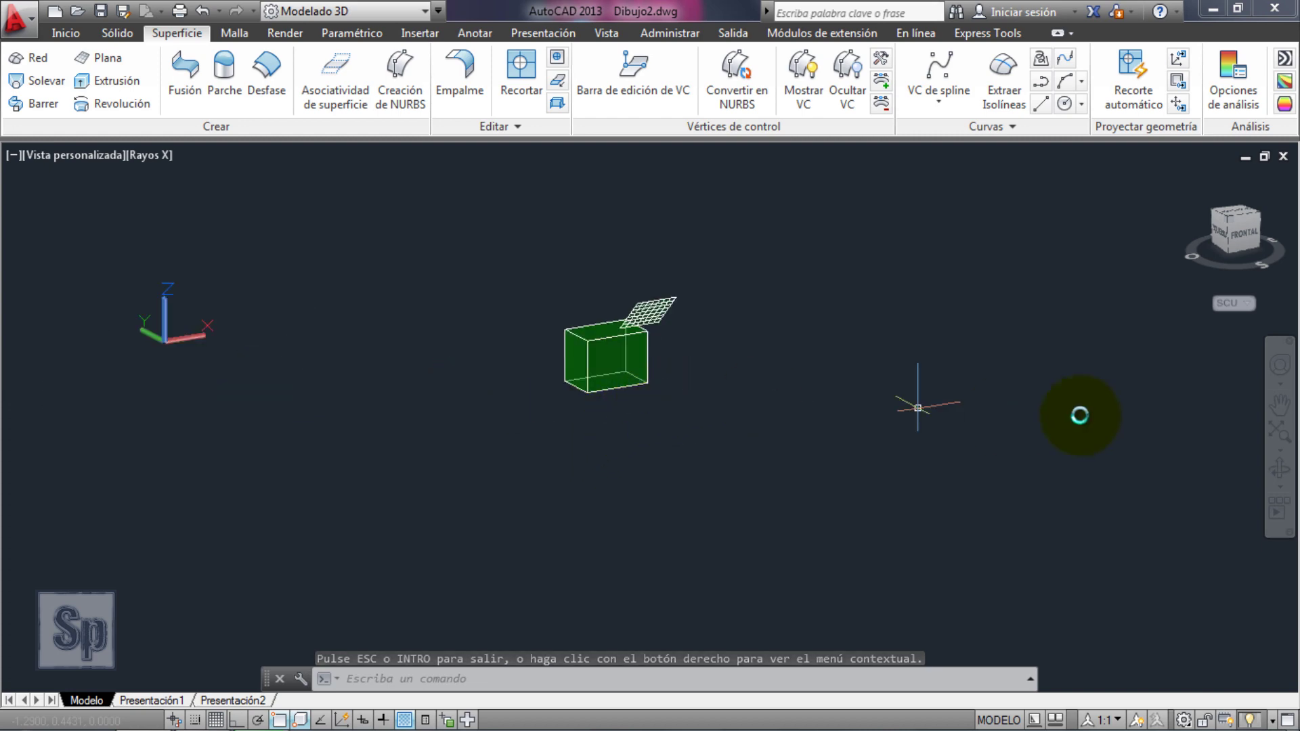
{"action": "middle_click_drag", "start_coordinate": [562, 378], "coordinate": [634, 374], "text": "shift"}
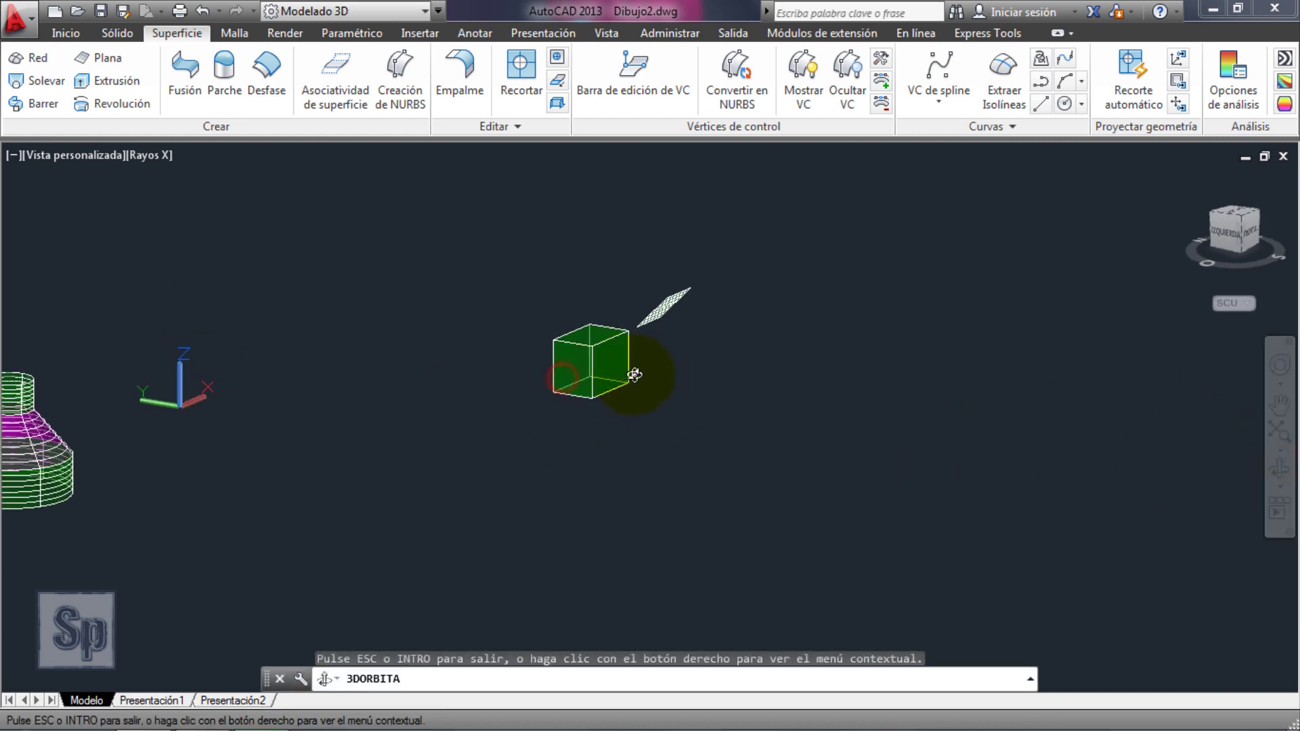
{"action": "scroll", "coordinate": [609, 285], "scroll_direction": "up", "scroll_amount": 3}
{"action": "scroll", "coordinate": [614, 288], "scroll_direction": "up", "scroll_amount": 3}
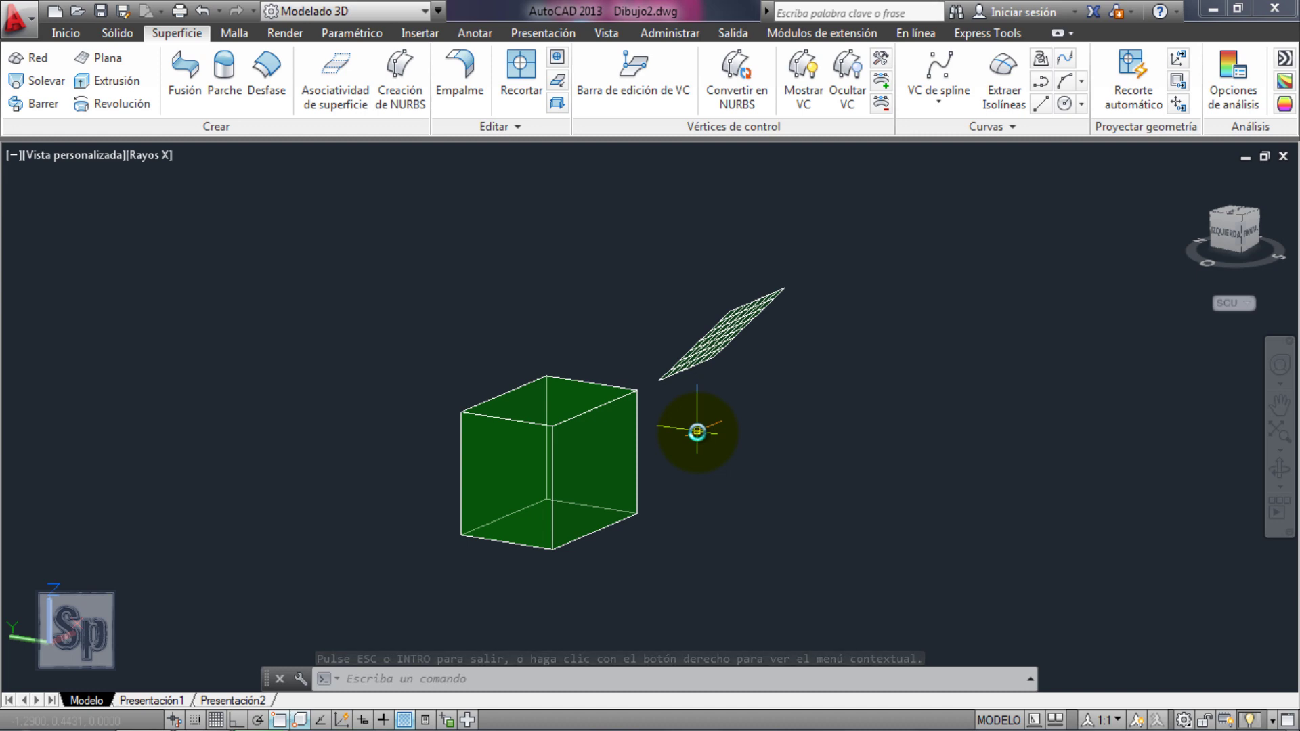
Change the Home tab selection filter from Sin filtro to Arista (edges only).
{"action": "left_click", "coordinate": [65, 34]}
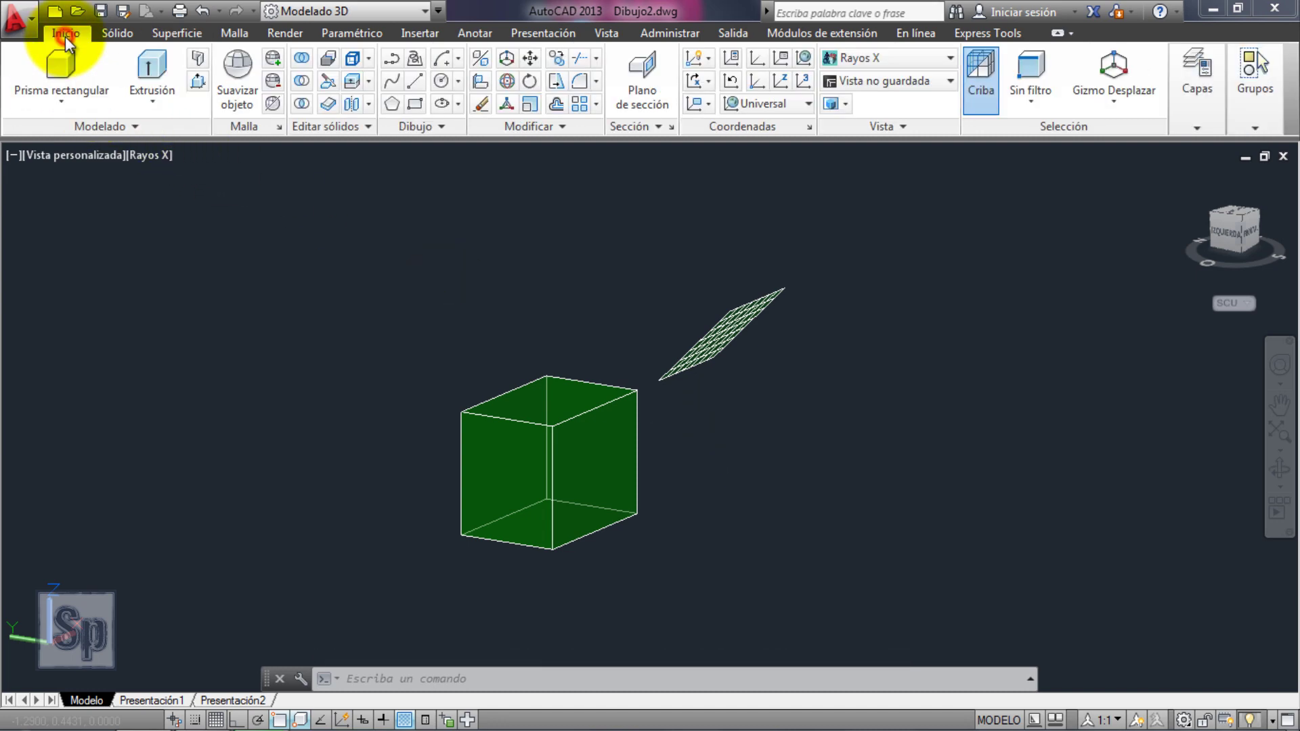
{"action": "left_click", "coordinate": [1033, 101]}
{"action": "left_click", "coordinate": [1019, 210]}
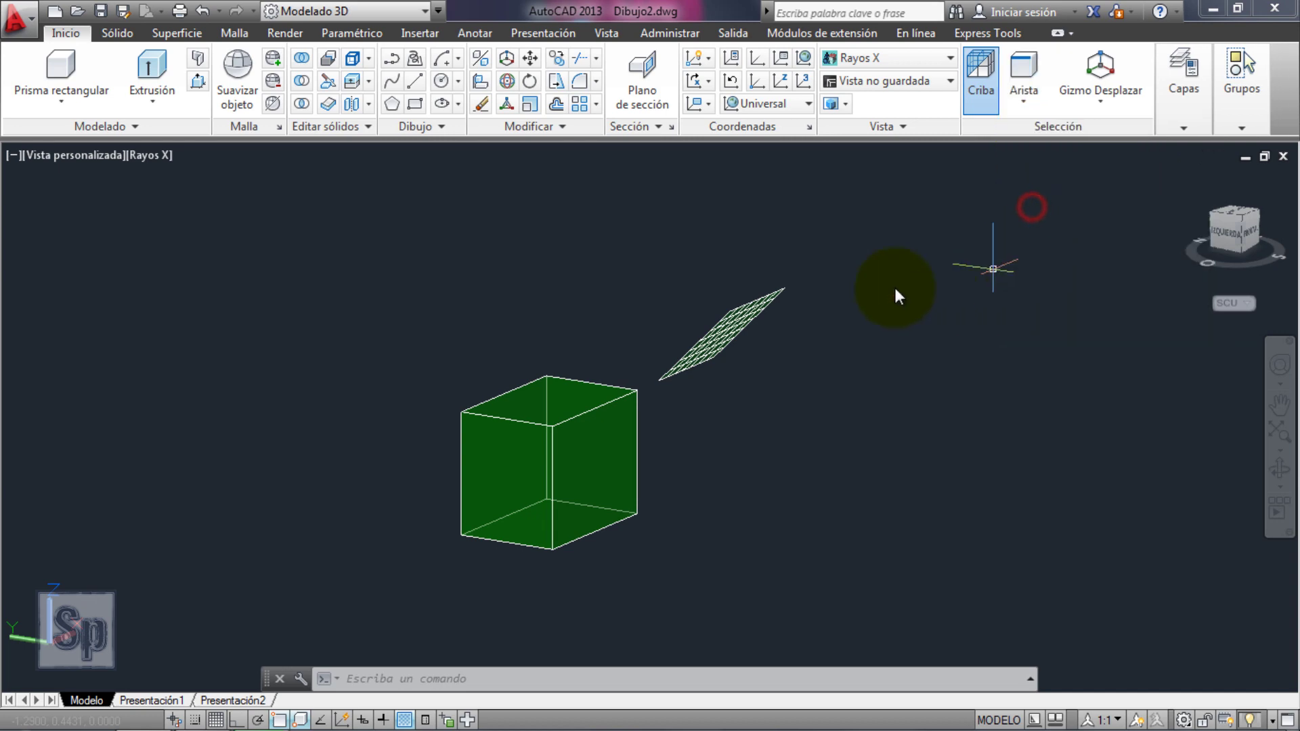
{"action": "left_click", "coordinate": [179, 34]}
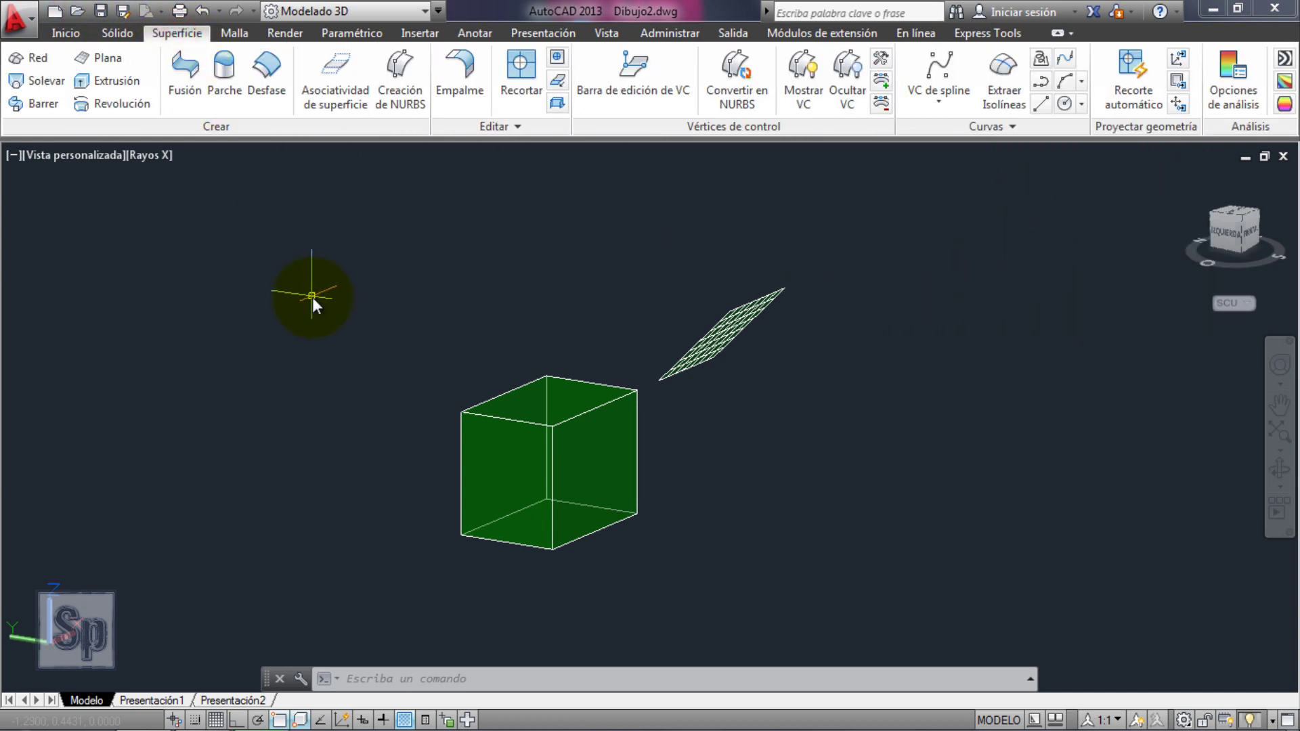
Blend the green box's top edge to the tilted plane's near edge, then orbit to inspect.
{"action": "left_click", "coordinate": [189, 82]}
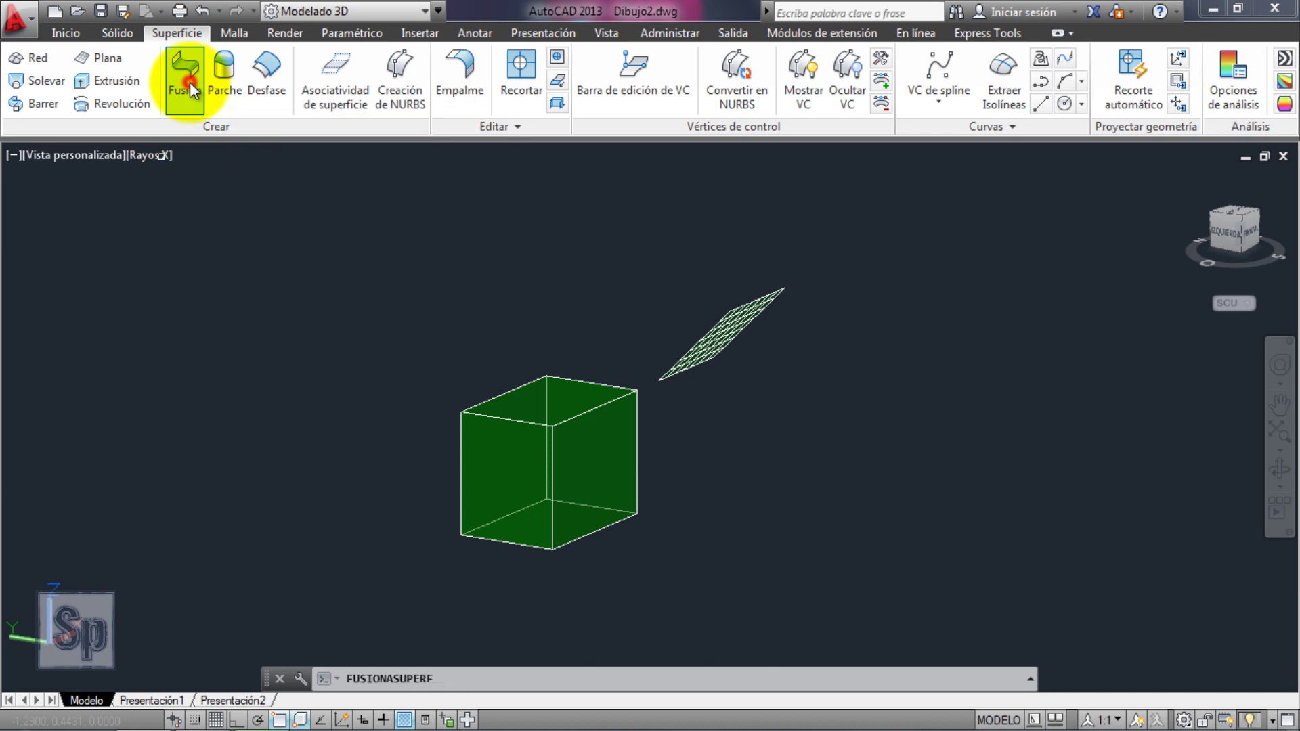
{"action": "left_click", "coordinate": [594, 412]}
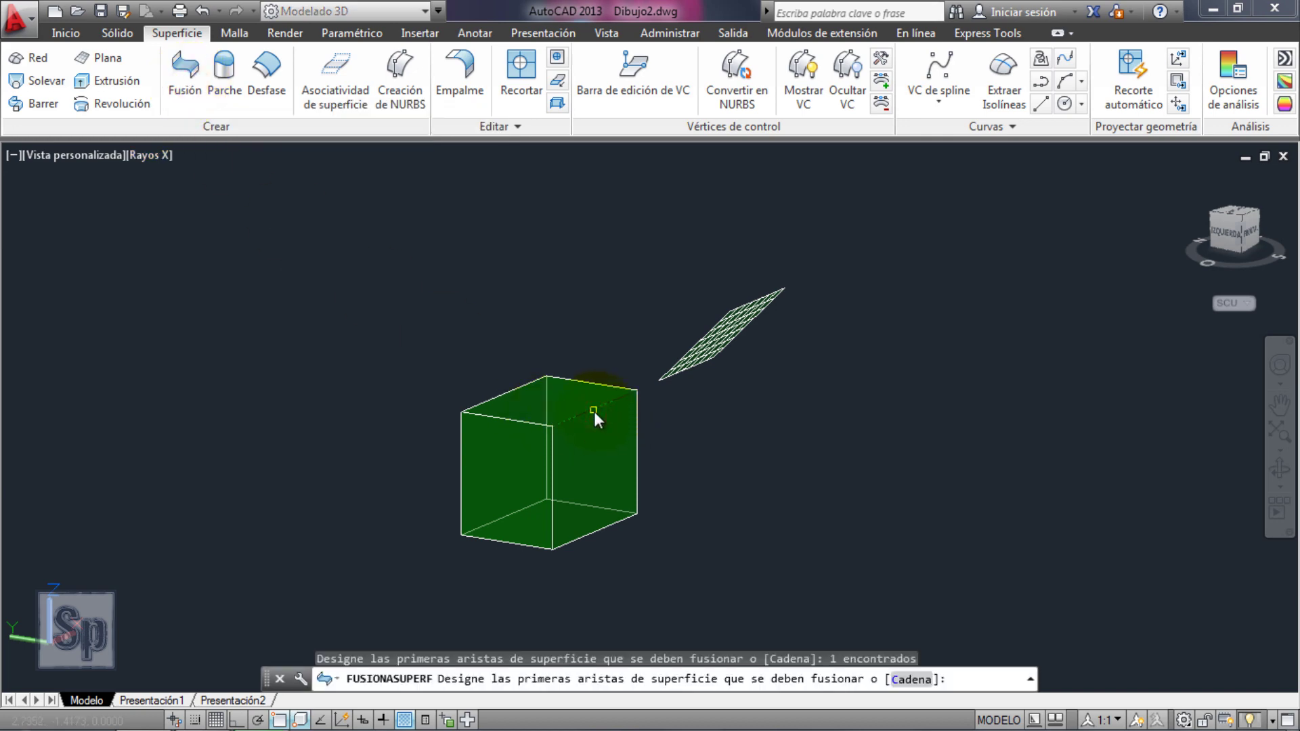
{"action": "key", "text": "Return"}
{"action": "scroll", "coordinate": [699, 382], "scroll_direction": "up", "scroll_amount": 2}
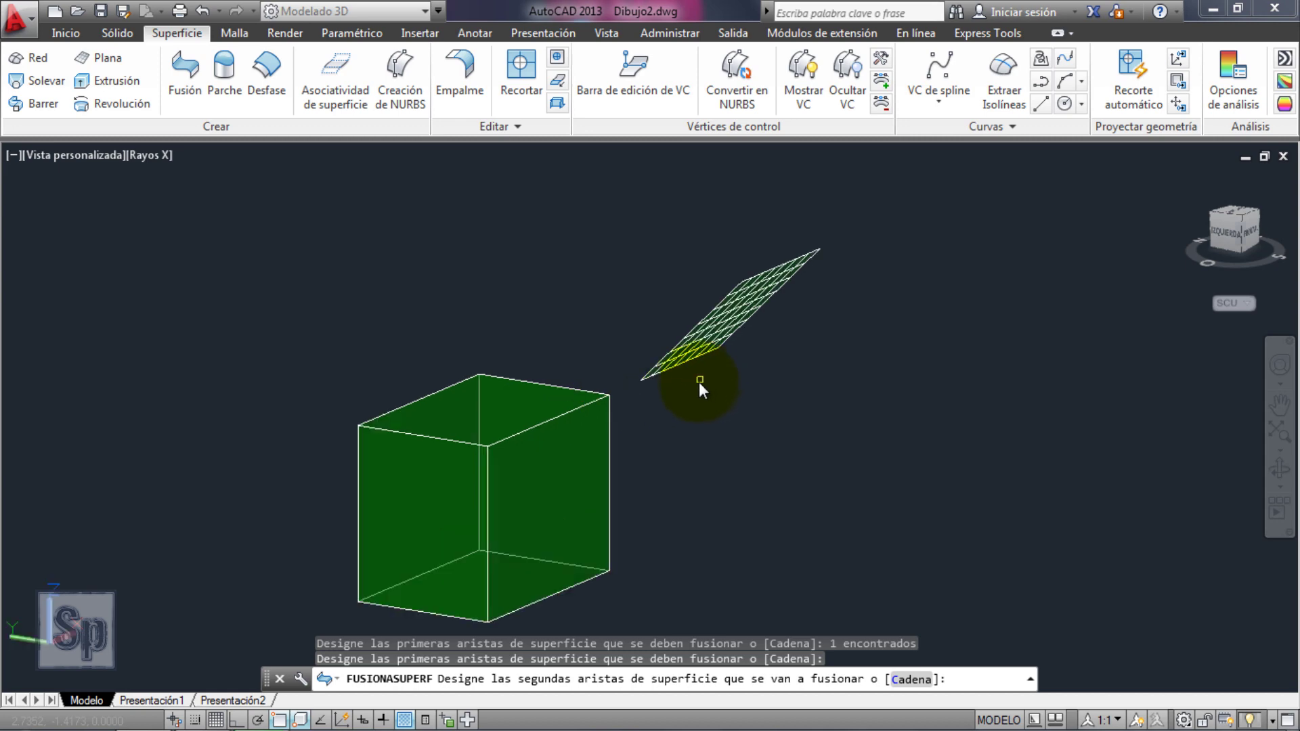
{"action": "left_click", "coordinate": [681, 368]}
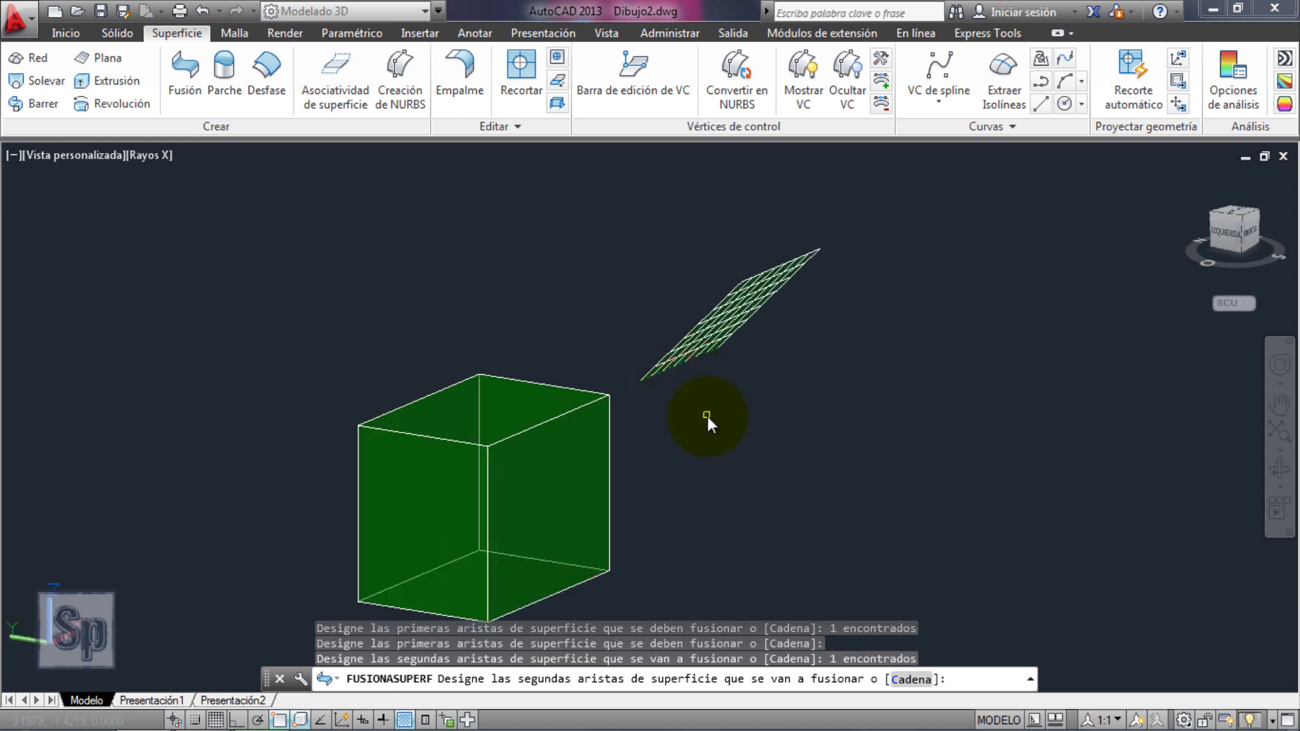
{"action": "key", "text": "Return"}
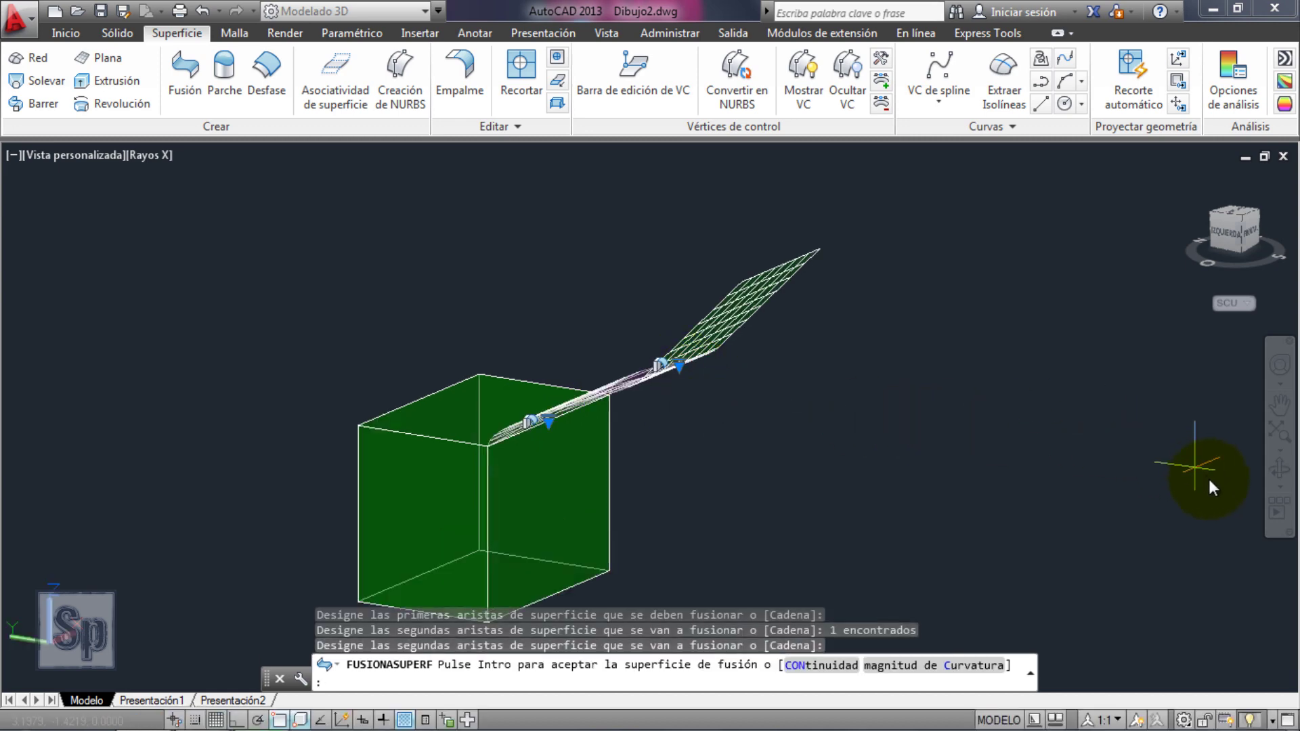
{"action": "left_click", "coordinate": [1284, 477]}
{"action": "mouse_move", "coordinate": [952, 476]}
{"action": "left_mouse_down"}
{"action": "mouse_move", "coordinate": [1024, 461]}
{"action": "mouse_move", "coordinate": [1014, 453]}
{"action": "left_mouse_up"}
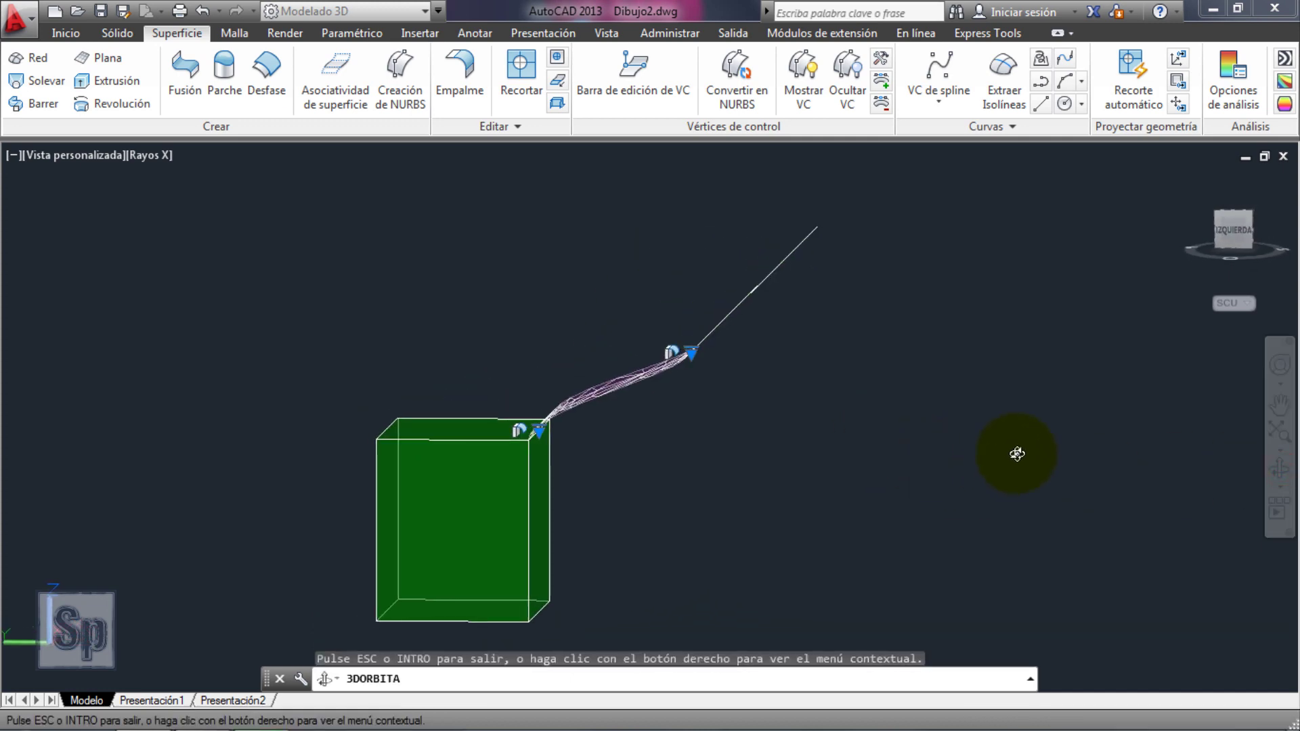
Set Curvatura (G2) continuity at both the plane end and the box end of the blend.
{"action": "key", "text": "Escape"}
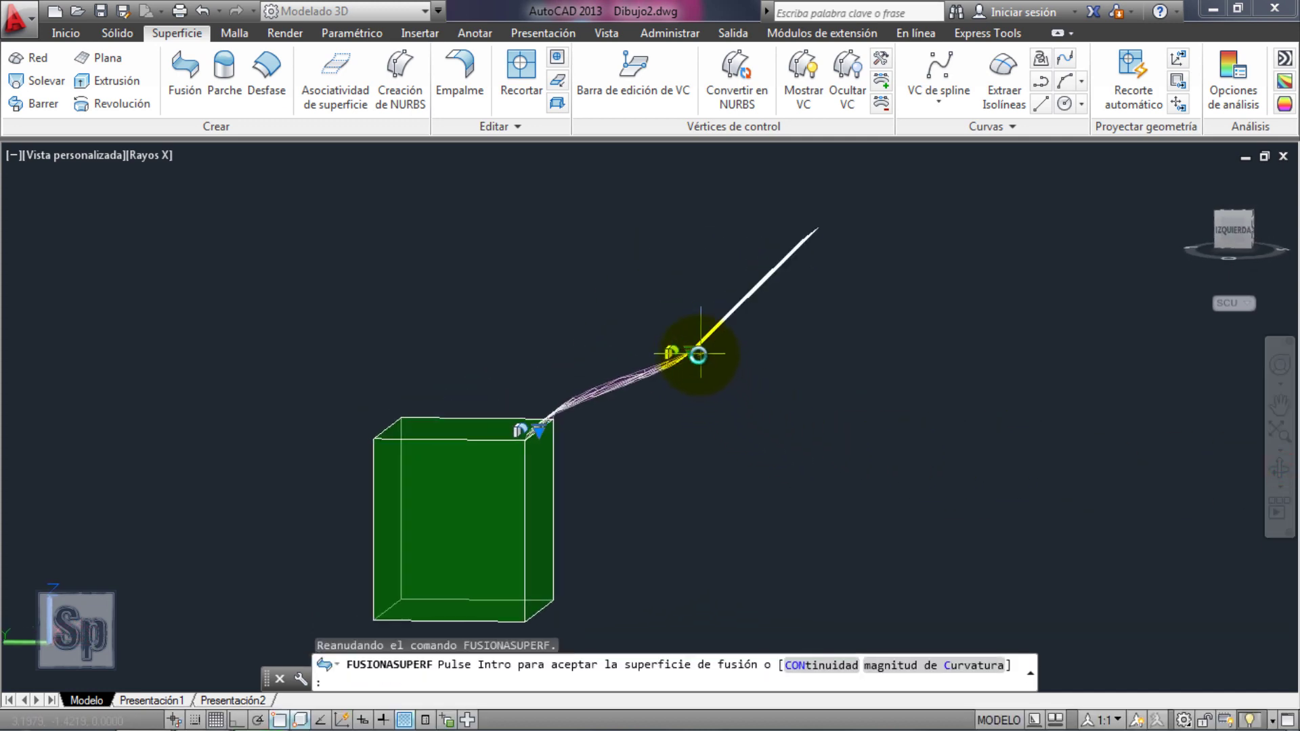
{"action": "left_click", "coordinate": [691, 352]}
{"action": "left_click", "coordinate": [711, 409]}
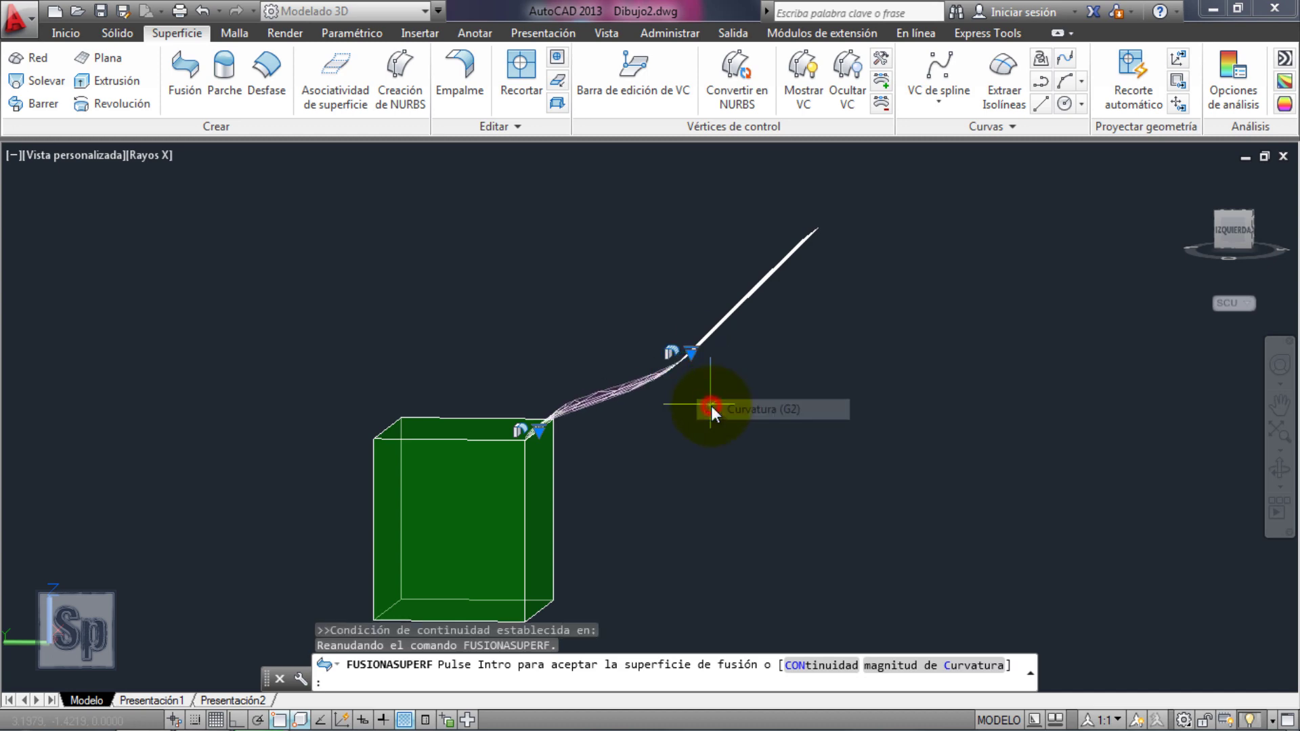
{"action": "left_click", "coordinate": [542, 432]}
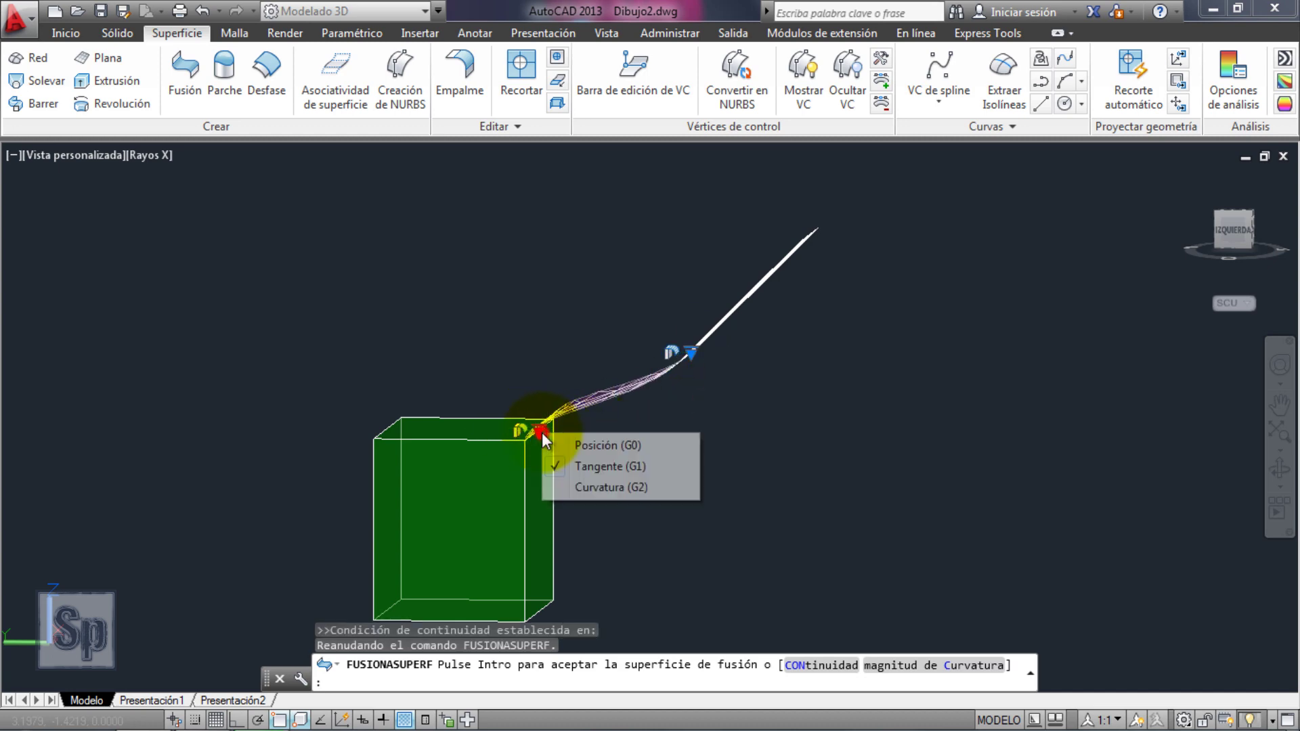
{"action": "left_click", "coordinate": [566, 488]}
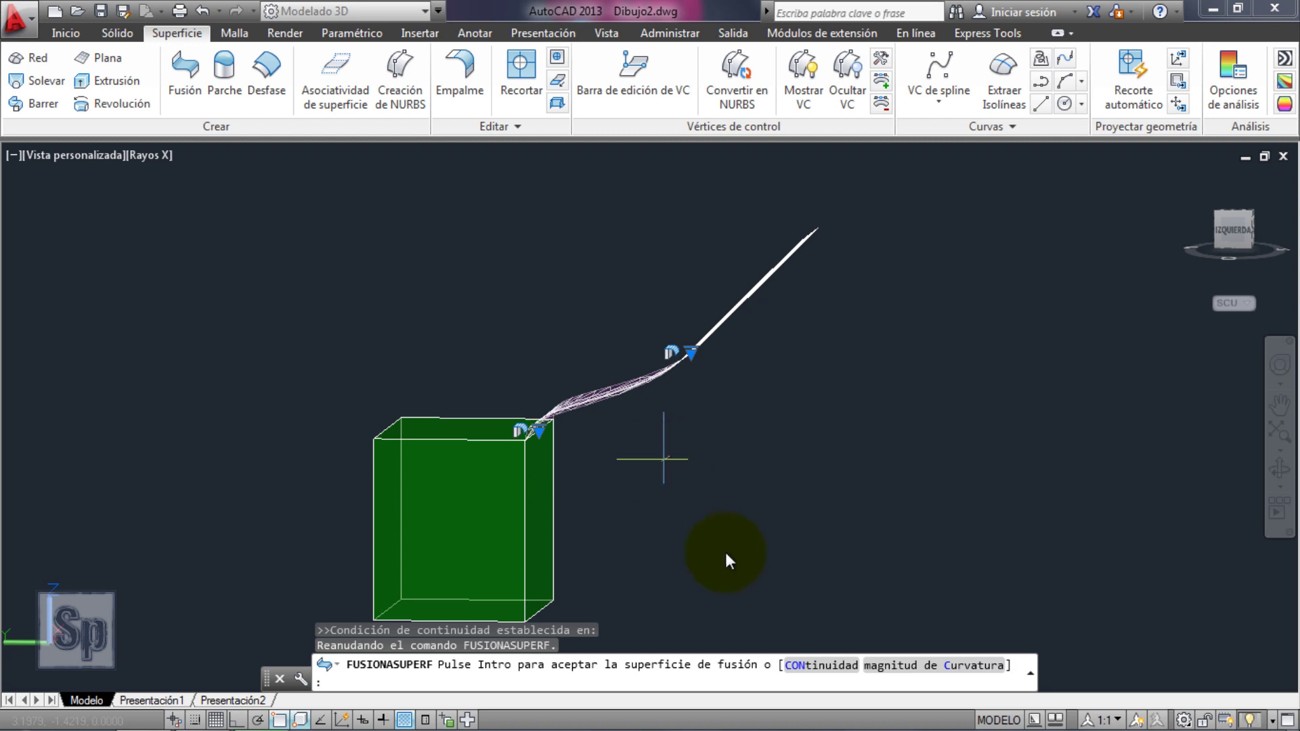
Set the blend's curvature magnitudes to 1 and 1 and accept the surface.
{"action": "left_click", "coordinate": [926, 665]}
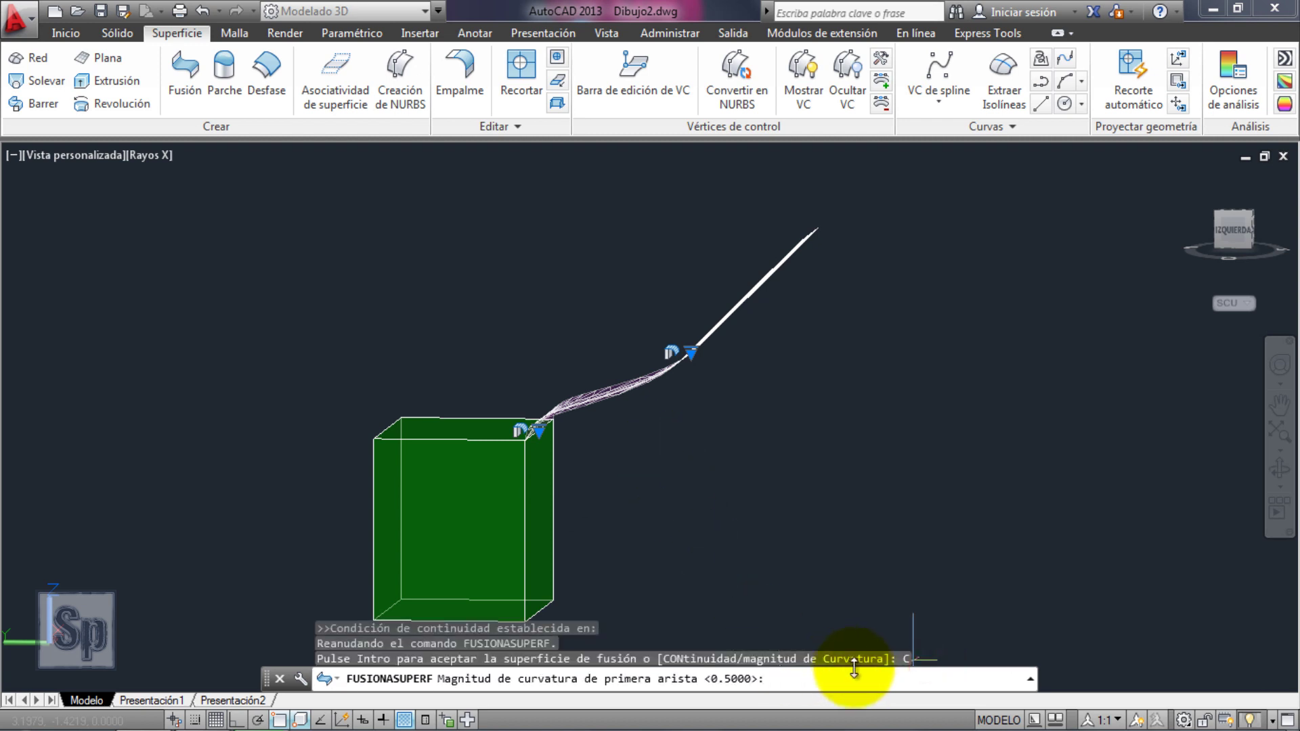
{"action": "type", "text": "1"}
{"action": "key", "text": "Return"}
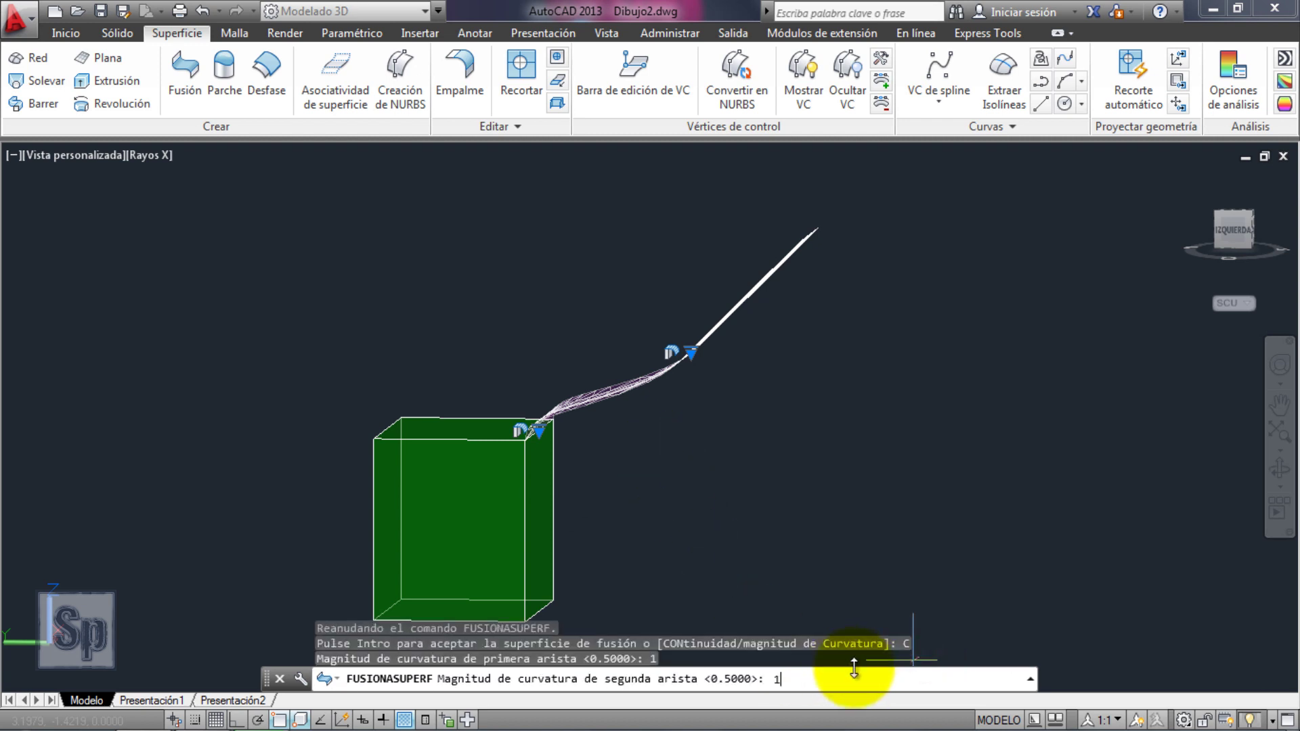
{"action": "key", "text": "Return"}
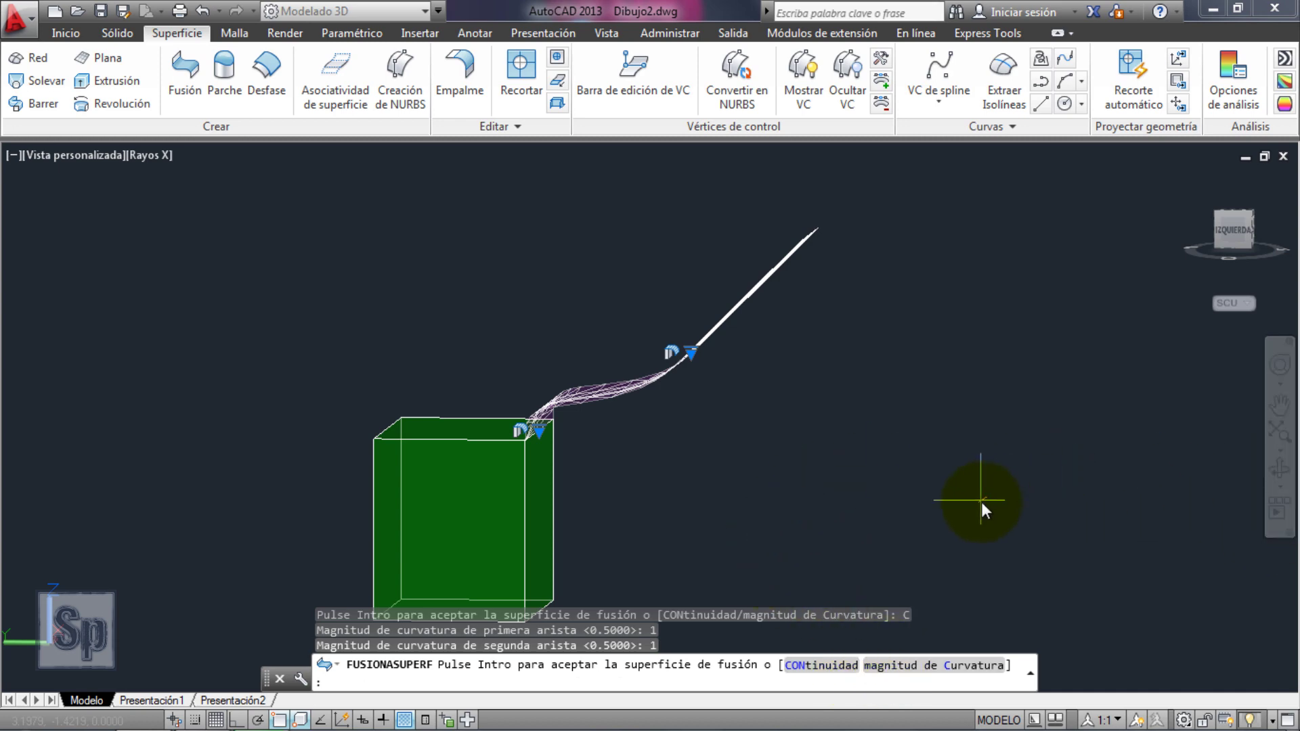
{"action": "key", "text": "Return"}
{"action": "key", "text": "Return"}
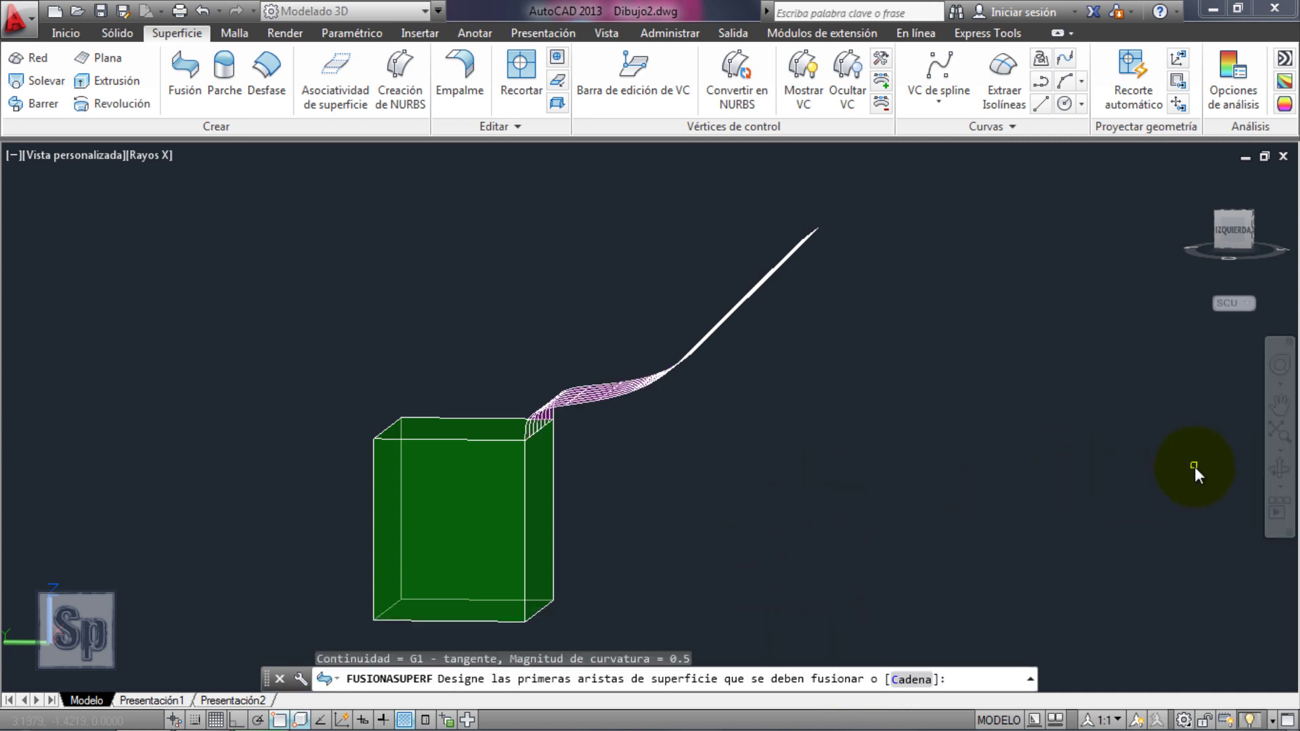
Cancel the restarted blend and orbit to view the box top and blend from above.
{"action": "left_click", "coordinate": [1280, 469]}
{"action": "mouse_move", "coordinate": [1109, 487]}
{"action": "left_mouse_down"}
{"action": "mouse_move", "coordinate": [706, 455]}
{"action": "mouse_move", "coordinate": [545, 470]}
{"action": "mouse_move", "coordinate": [511, 499]}
{"action": "mouse_move", "coordinate": [795, 482]}
{"action": "mouse_move", "coordinate": [902, 499]}
{"action": "mouse_move", "coordinate": [926, 473]}
{"action": "mouse_move", "coordinate": [847, 449]}
{"action": "mouse_move", "coordinate": [860, 458]}
{"action": "mouse_move", "coordinate": [636, 502]}
{"action": "mouse_move", "coordinate": [703, 525]}
{"action": "mouse_move", "coordinate": [662, 487]}
{"action": "mouse_move", "coordinate": [770, 405]}
{"action": "left_mouse_up"}
{"action": "mouse_move", "coordinate": [724, 462]}
{"action": "left_mouse_down"}
{"action": "mouse_move", "coordinate": [729, 476]}
{"action": "mouse_move", "coordinate": [763, 470]}
{"action": "mouse_move", "coordinate": [743, 451]}
{"action": "left_mouse_up"}
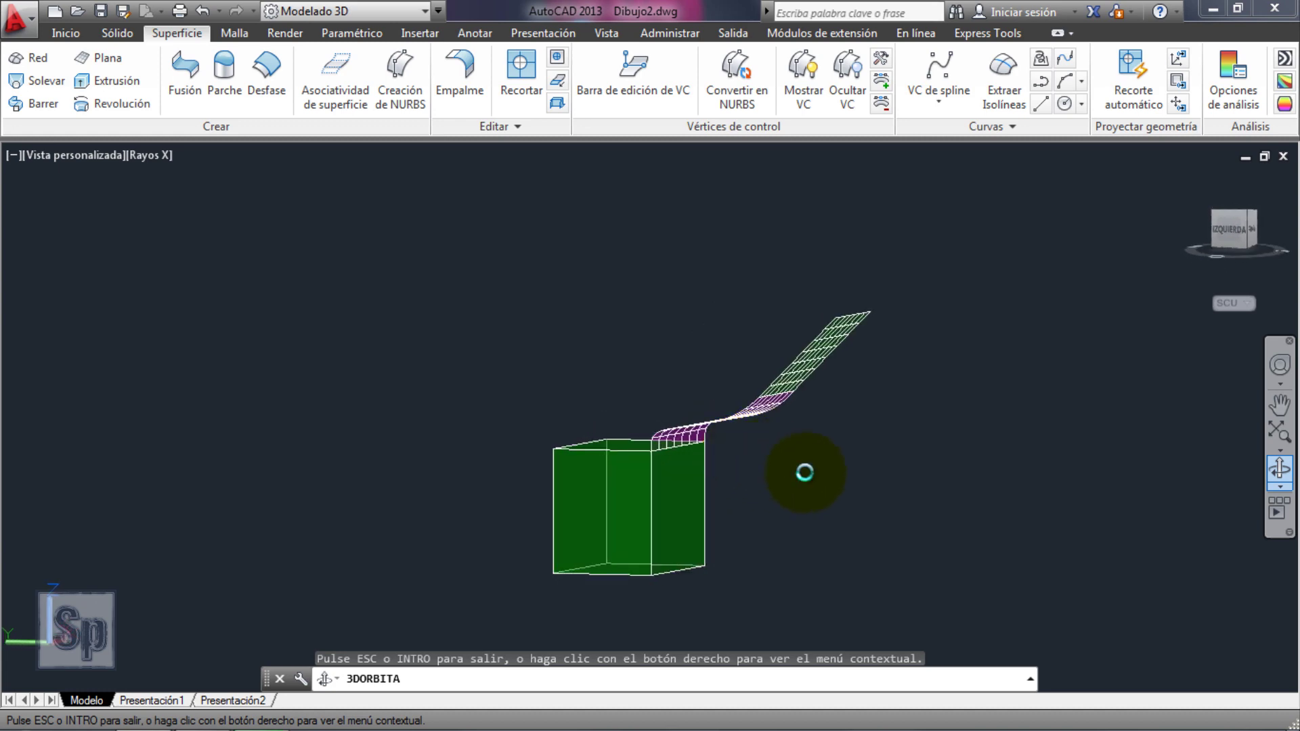